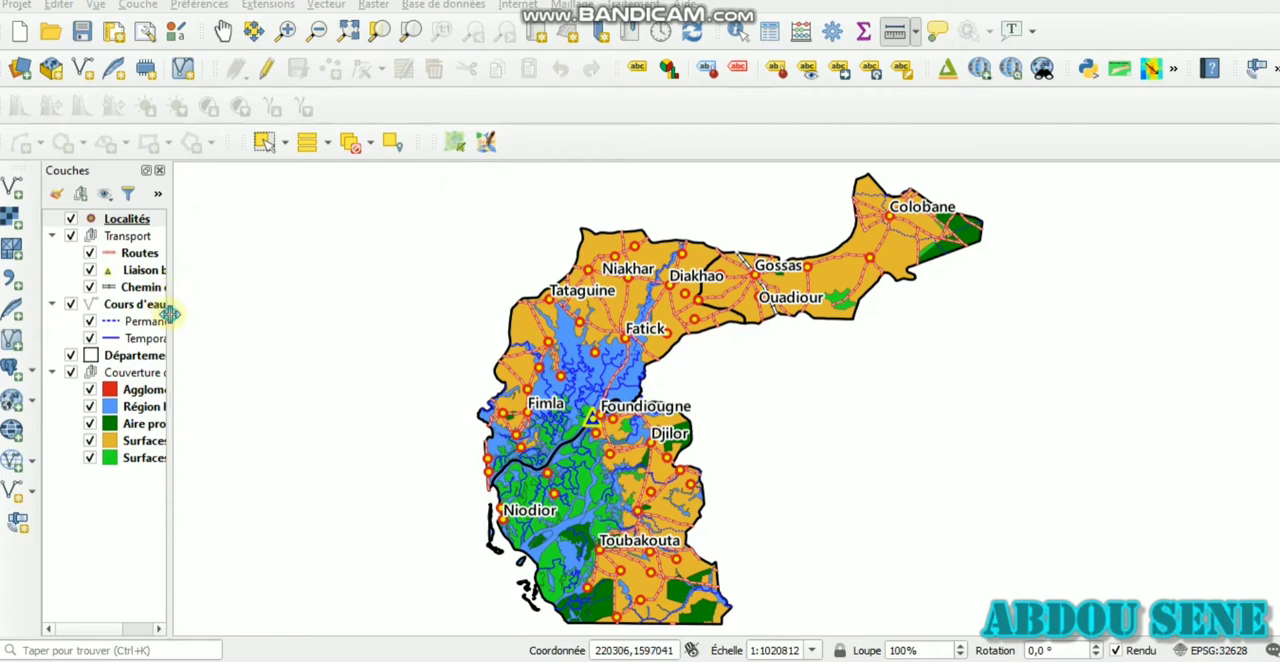
Widen the layer list and open the existing print layout ocsol from the layout manager
{"action": "left_click_drag", "start_coordinate": [170, 314], "coordinate": [248, 340]}
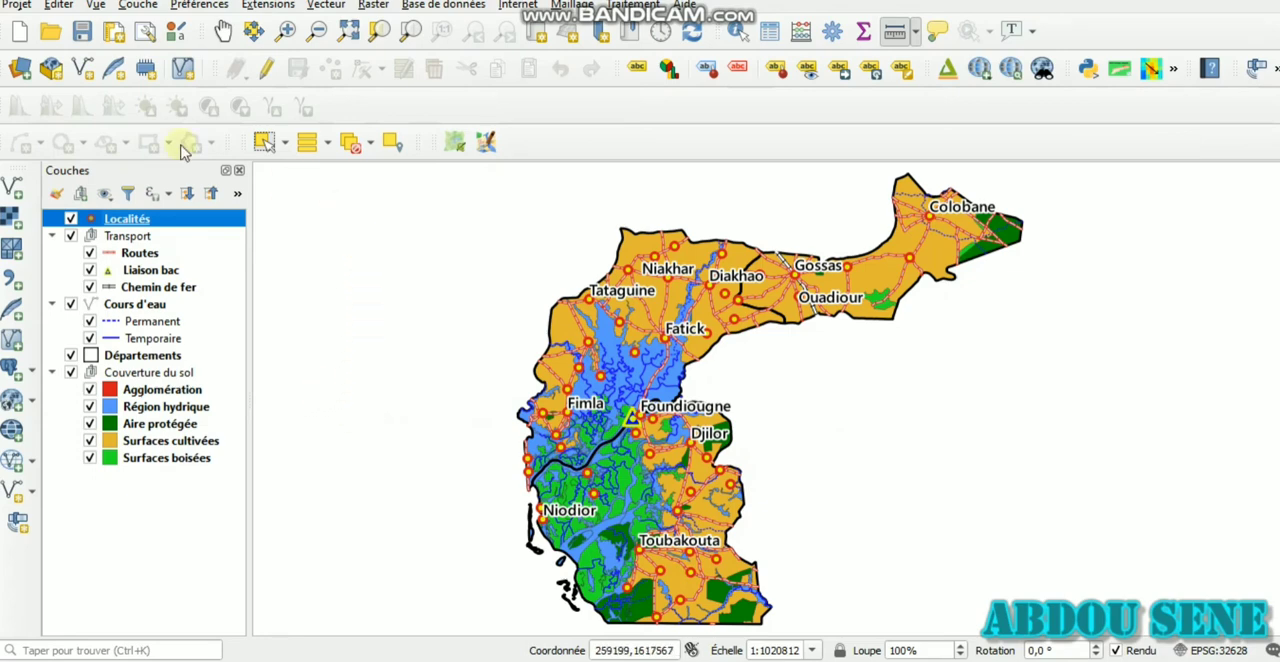
{"action": "left_click", "coordinate": [18, 5]}
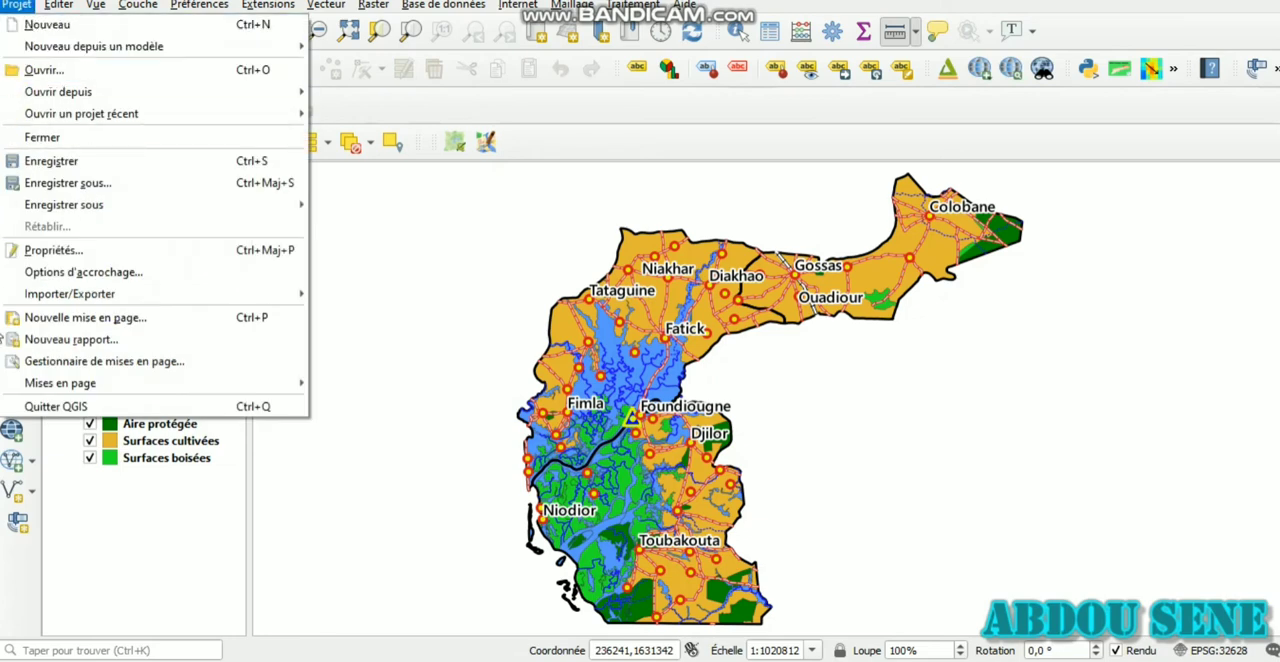
{"action": "left_click", "coordinate": [90, 361]}
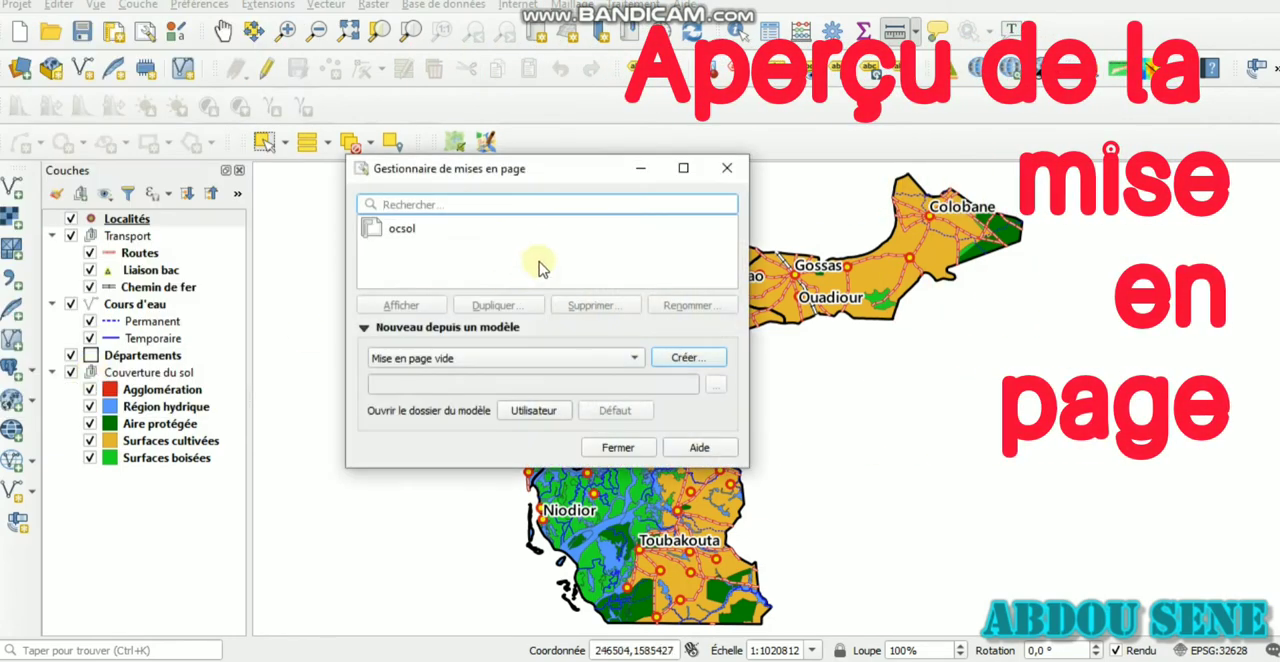
{"action": "left_click", "coordinate": [468, 229]}
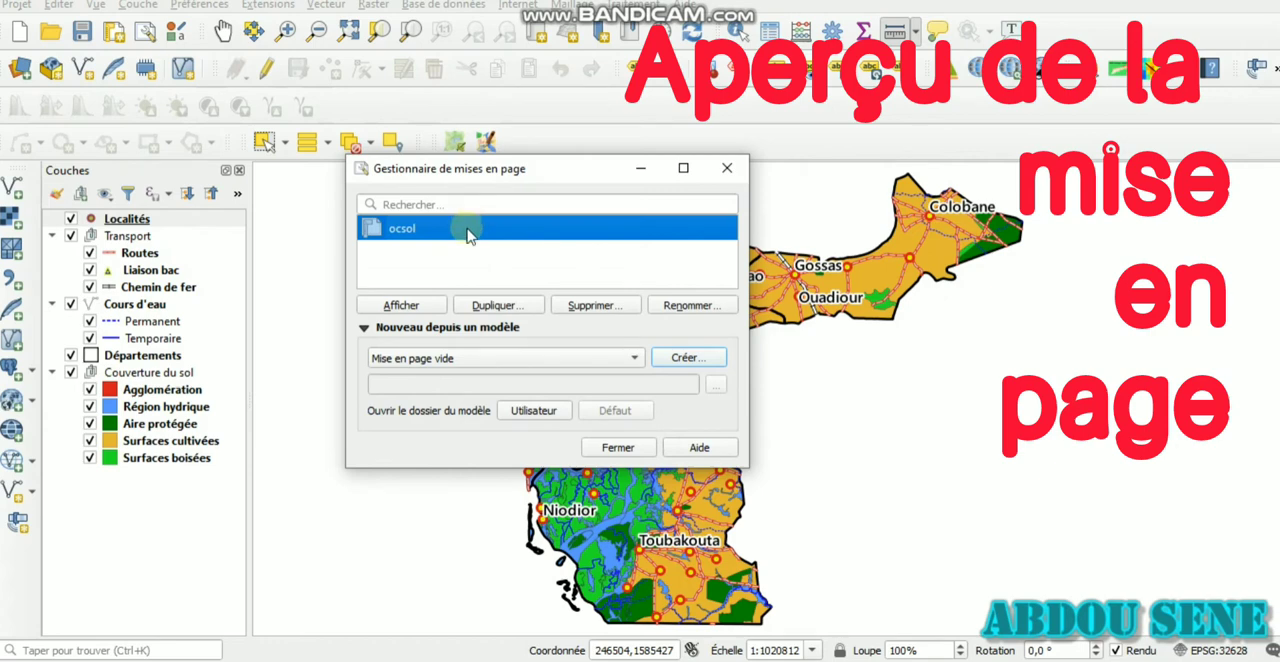
{"action": "left_click", "coordinate": [404, 307]}
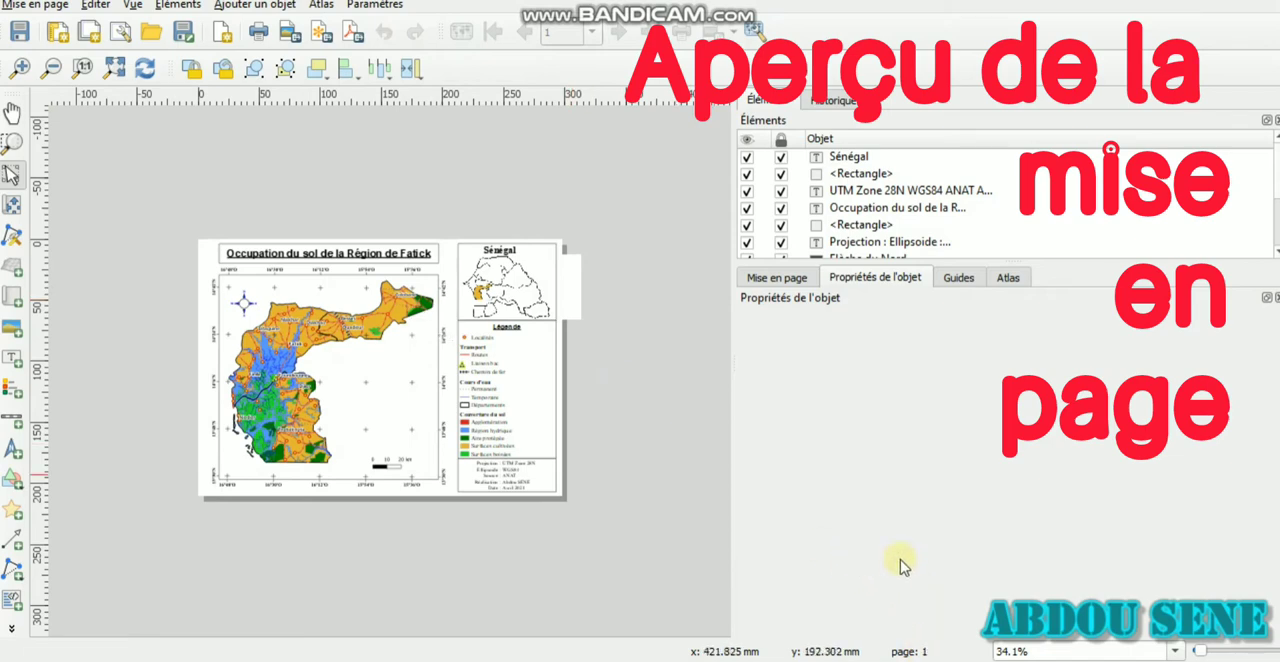
Fit the whole ocsol layout in the view and widen the canvas area to examine the finished map
{"action": "left_click", "coordinate": [1177, 651]}
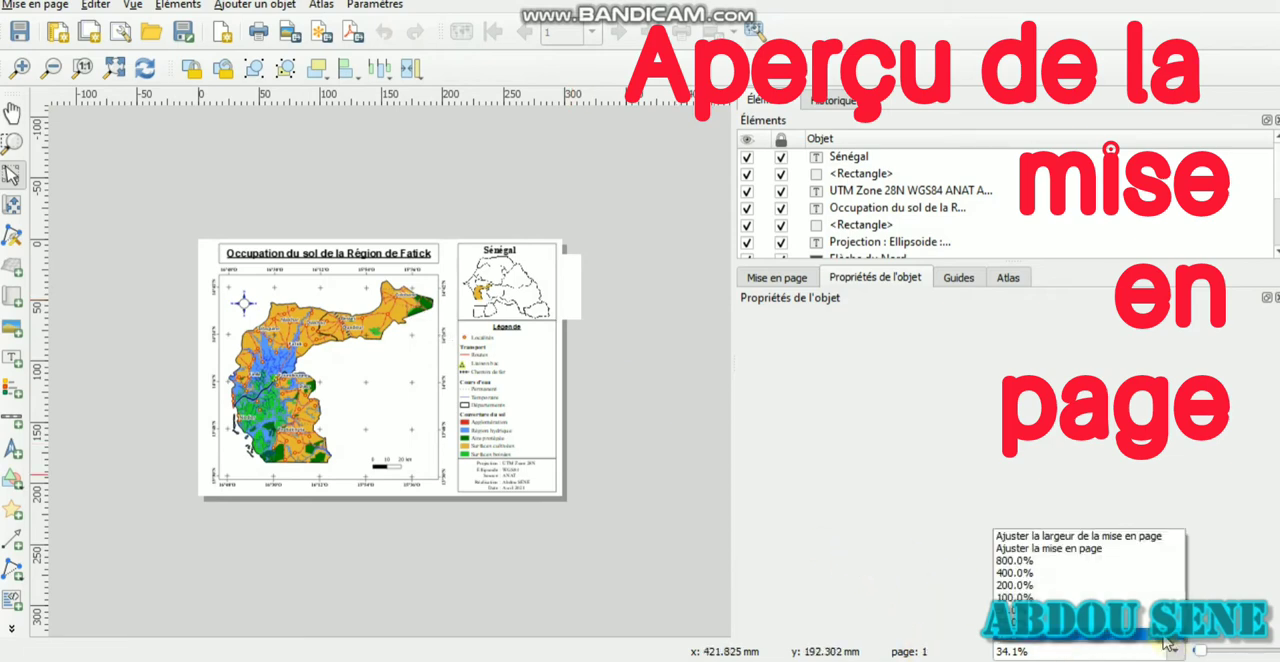
{"action": "left_click", "coordinate": [1100, 550]}
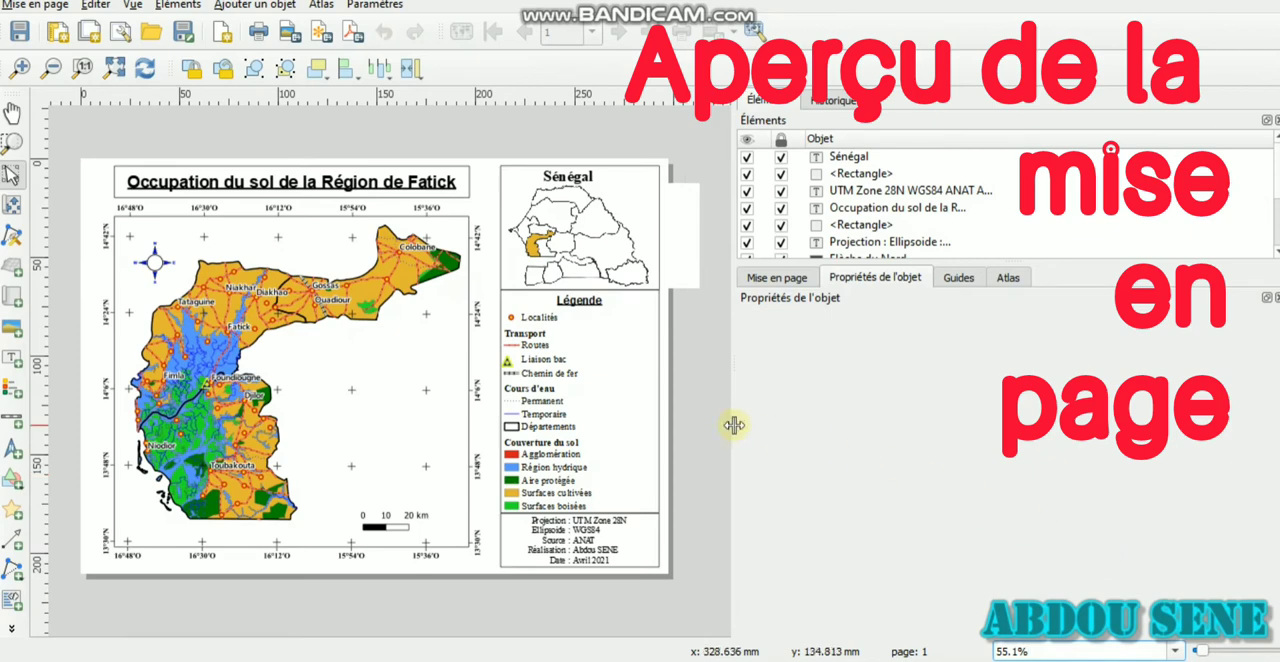
{"action": "left_click_drag", "start_coordinate": [734, 425], "coordinate": [950, 423]}
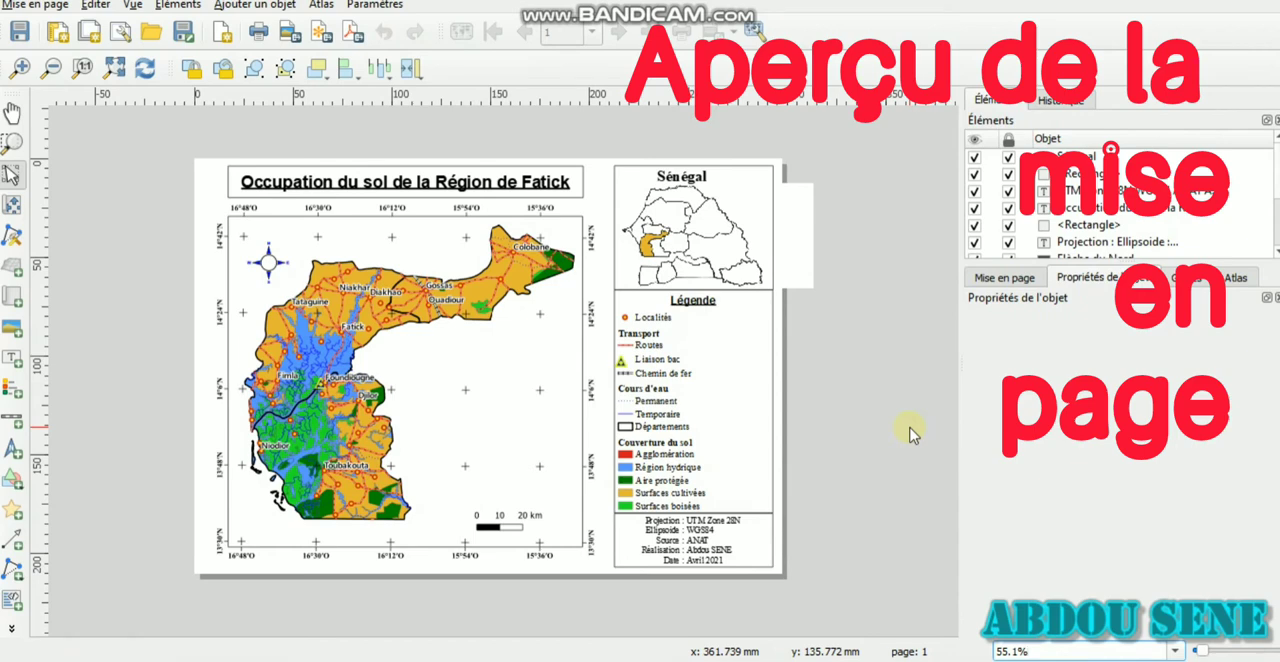
{"action": "left_click", "coordinate": [1175, 651]}
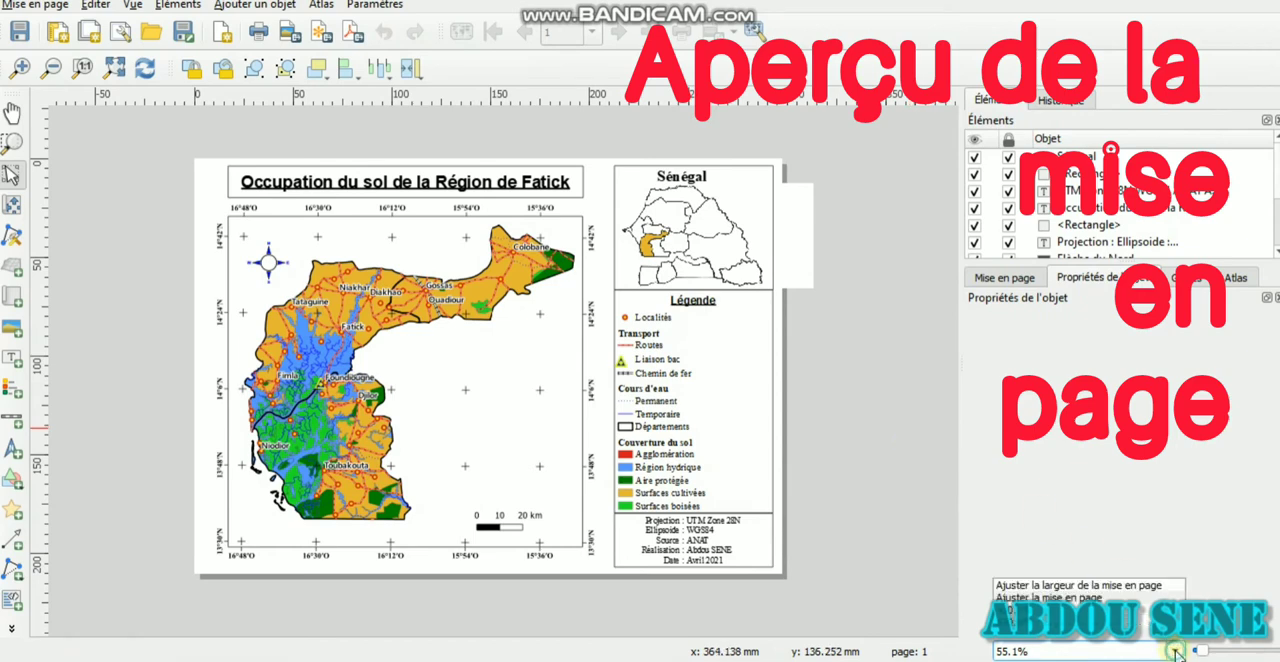
{"action": "left_click", "coordinate": [922, 400]}
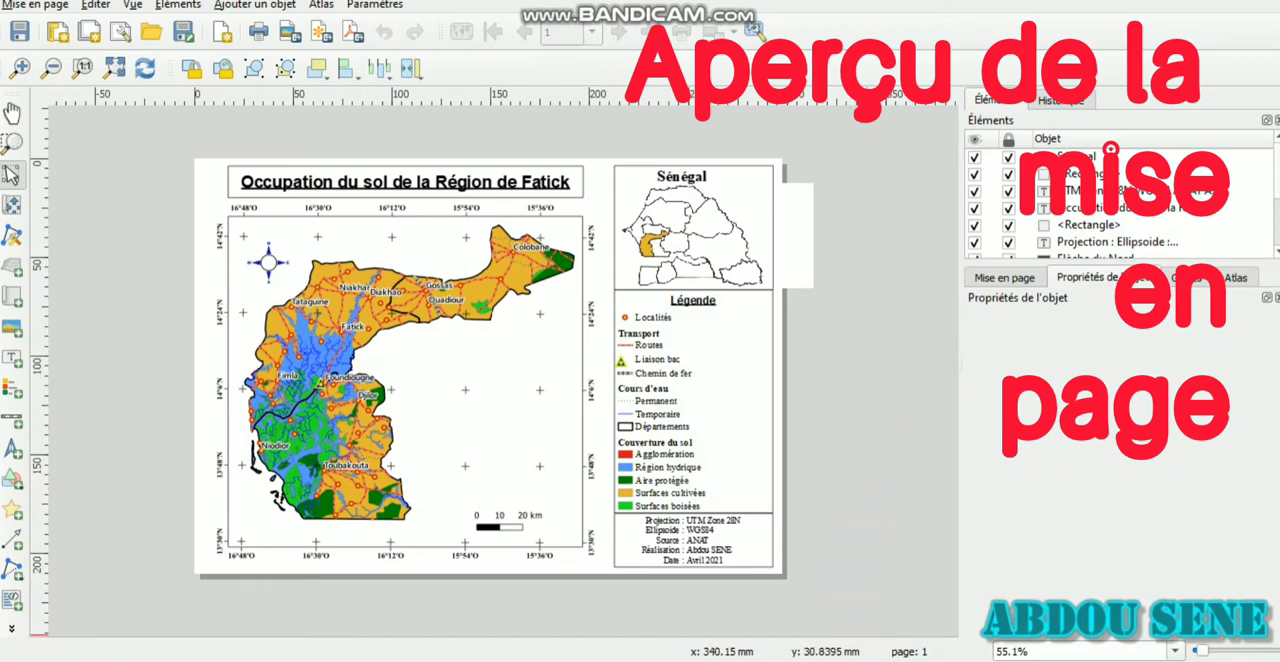
Switch back to the main QGIS project window and close the layout manager
{"action": "mouse_move", "coordinate": [900, 661]}
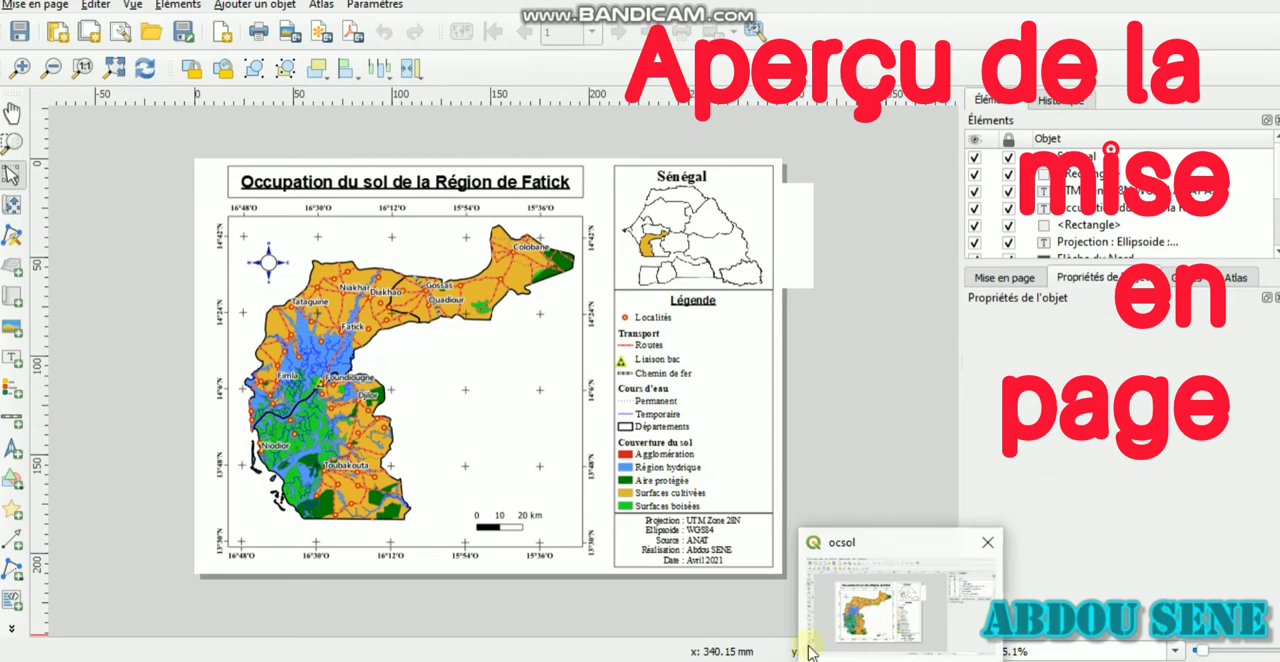
{"action": "mouse_move", "coordinate": [793, 661]}
{"action": "left_click", "coordinate": [790, 600]}
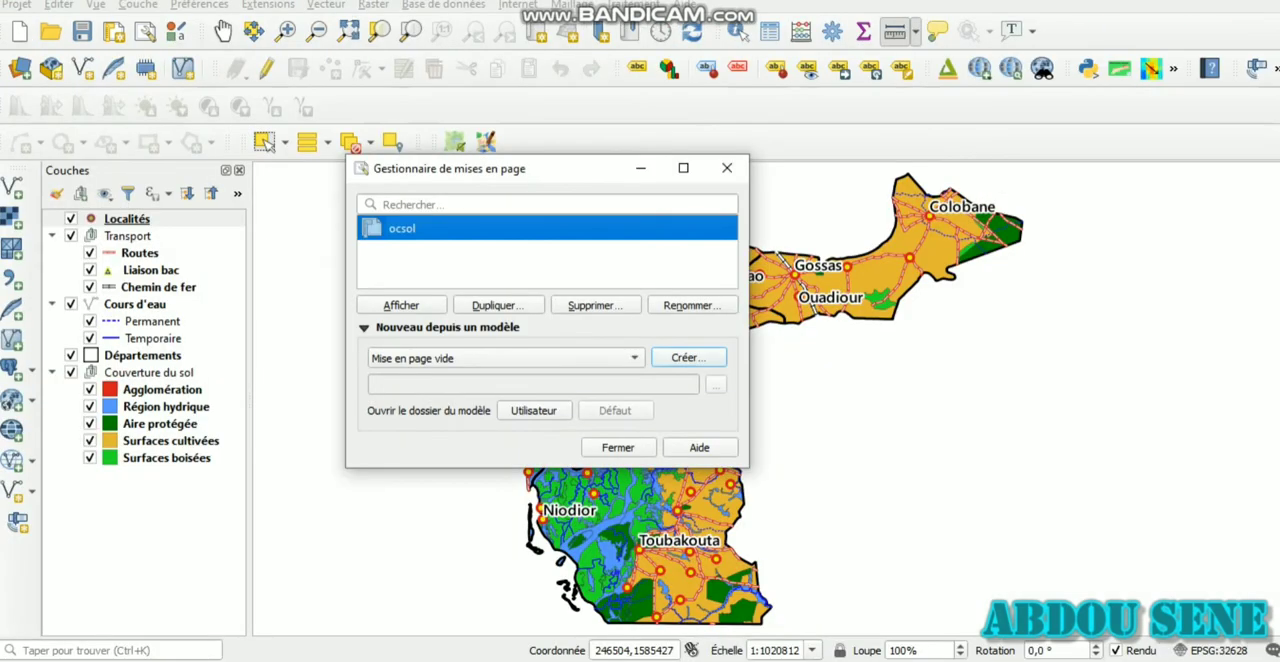
{"action": "left_click", "coordinate": [727, 170]}
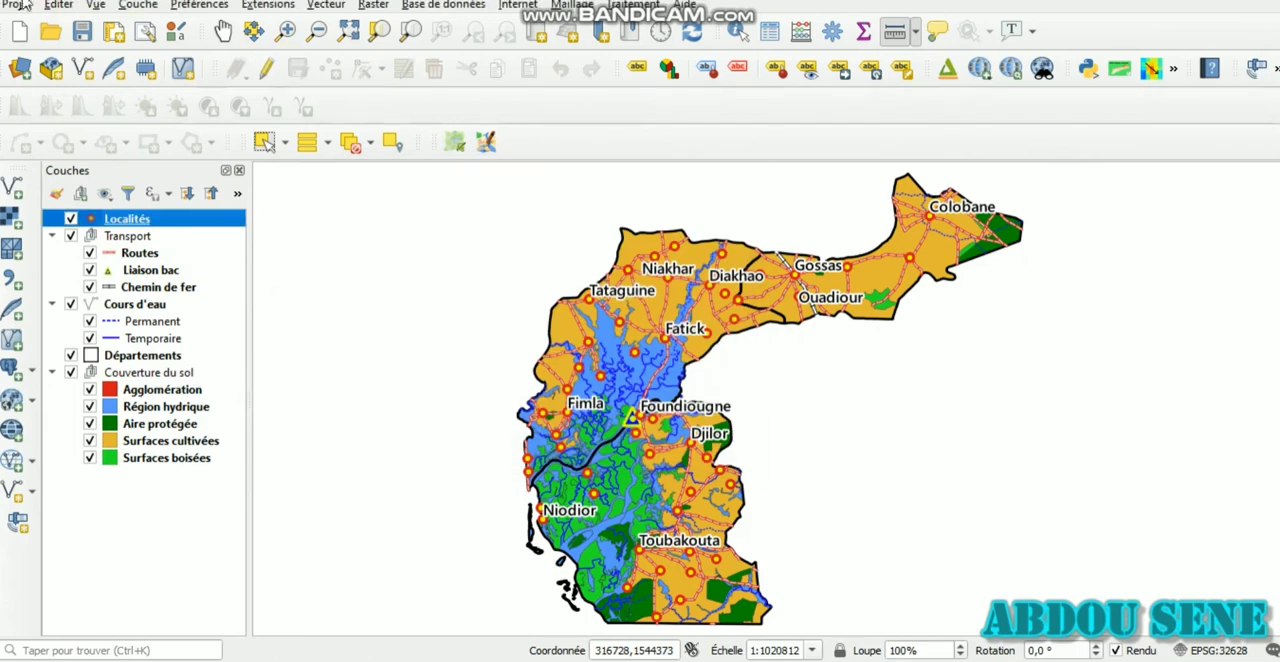
{"action": "left_click", "coordinate": [12, 6]}
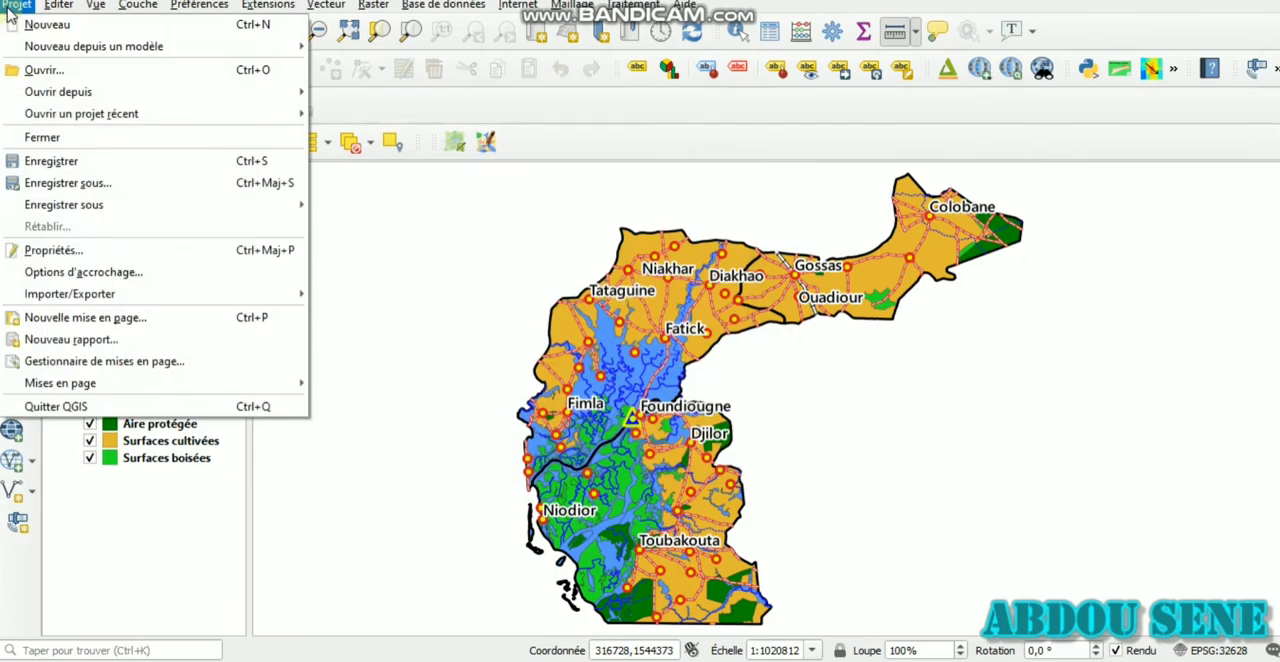
{"action": "left_click", "coordinate": [81, 367]}
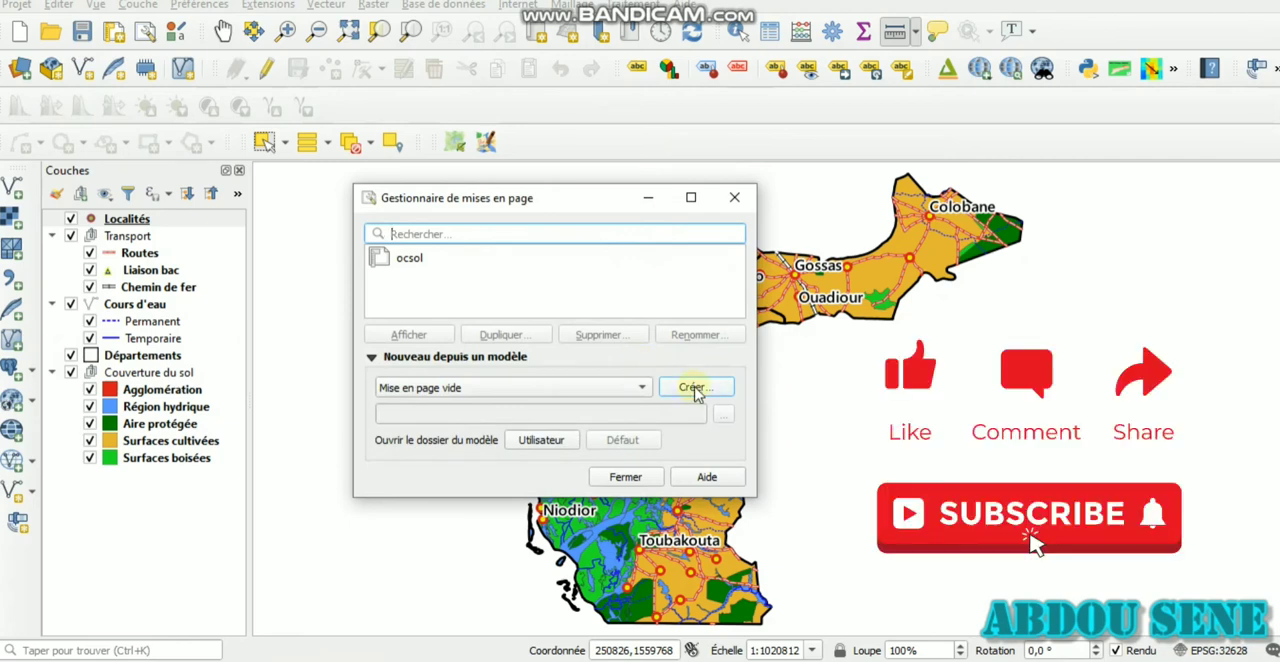
{"action": "left_click", "coordinate": [735, 197]}
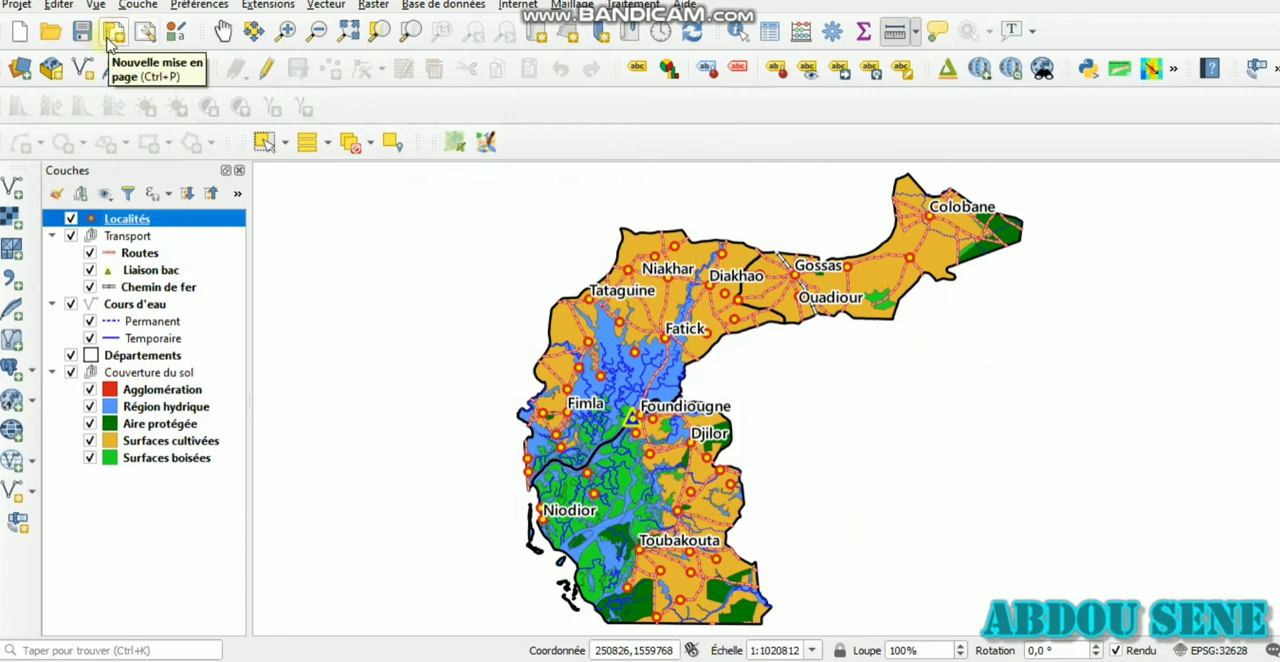
Create a new print layout with a unique title beginning with "ocs"
{"action": "left_click", "coordinate": [112, 34]}
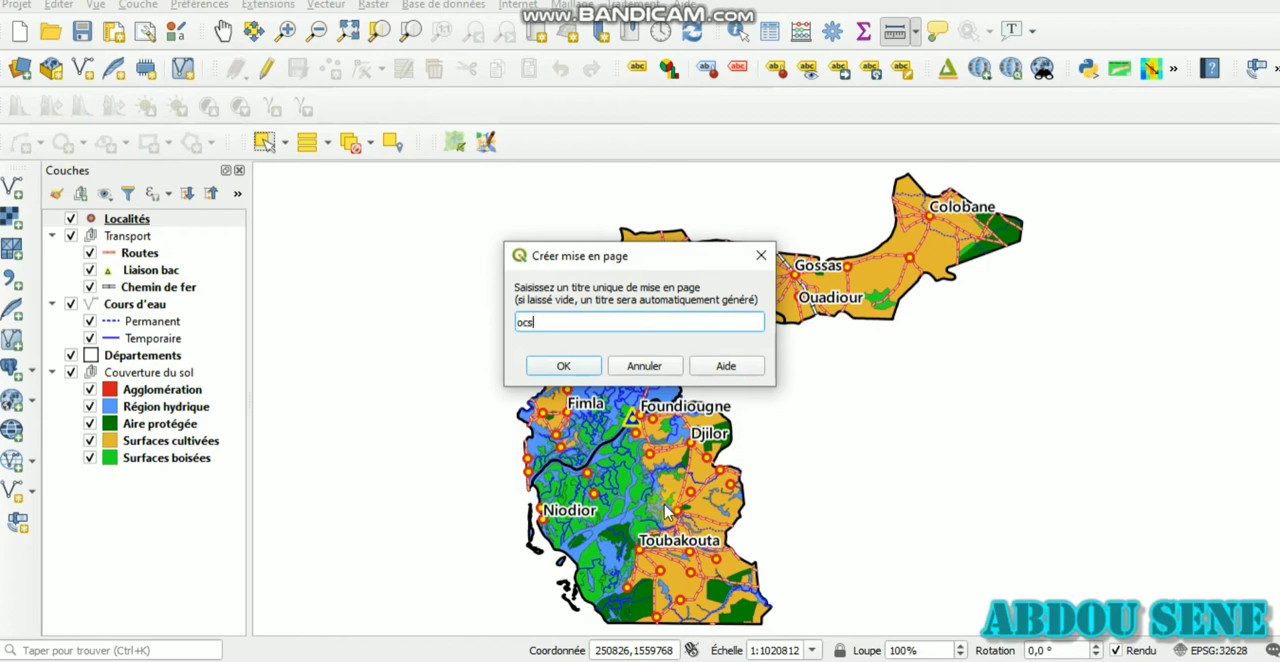
{"action": "type", "text": "oc_s"}
{"action": "type", "text": "2"}
{"action": "key", "text": "Return"}
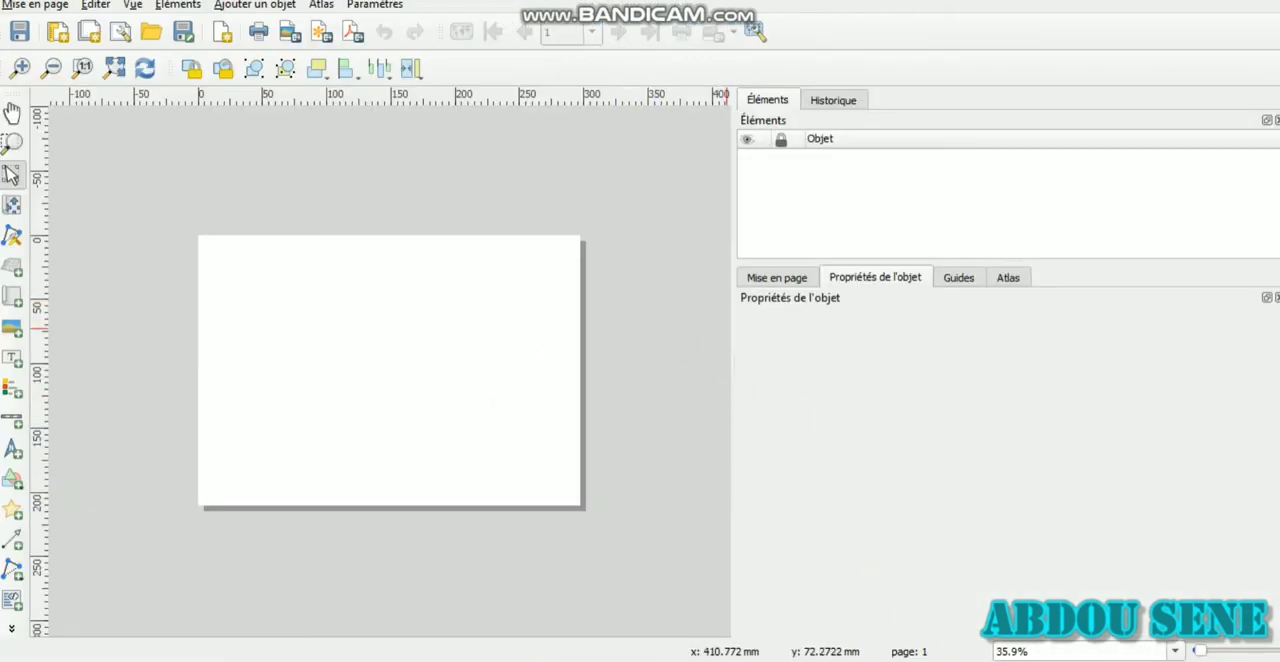
Add a map about 190 × 178 mm to the blank page, starting near its upper-left corner
{"action": "left_click", "coordinate": [1175, 651]}
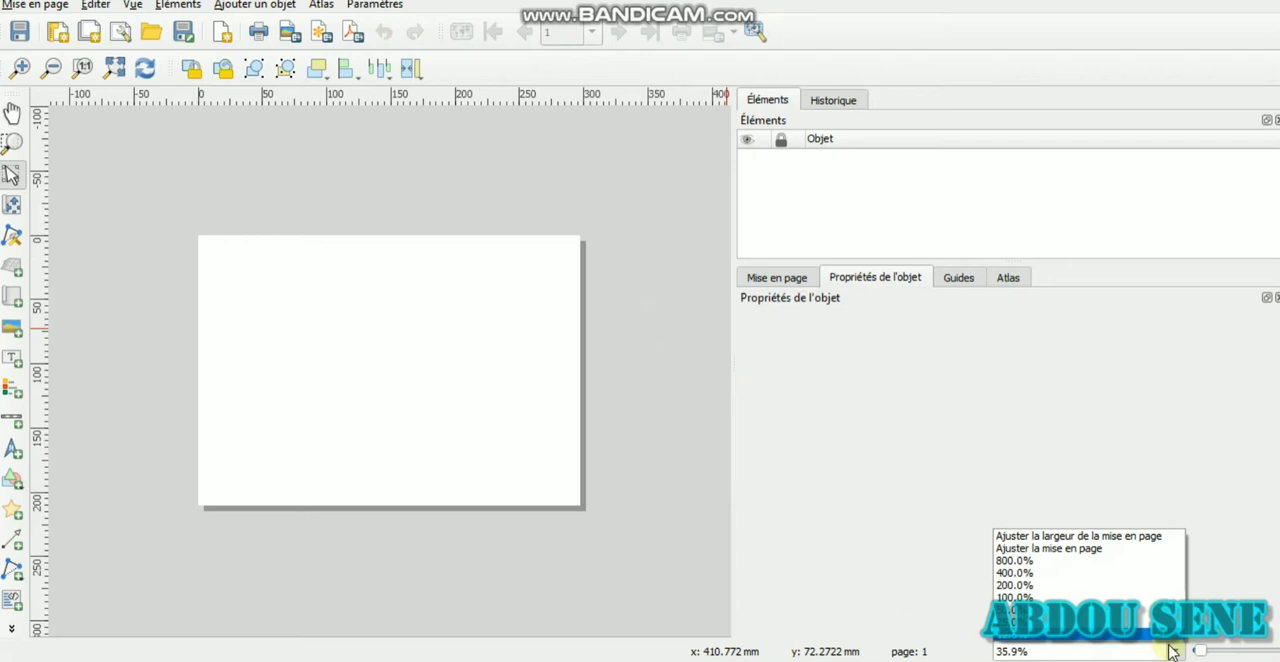
{"action": "left_click", "coordinate": [1090, 545]}
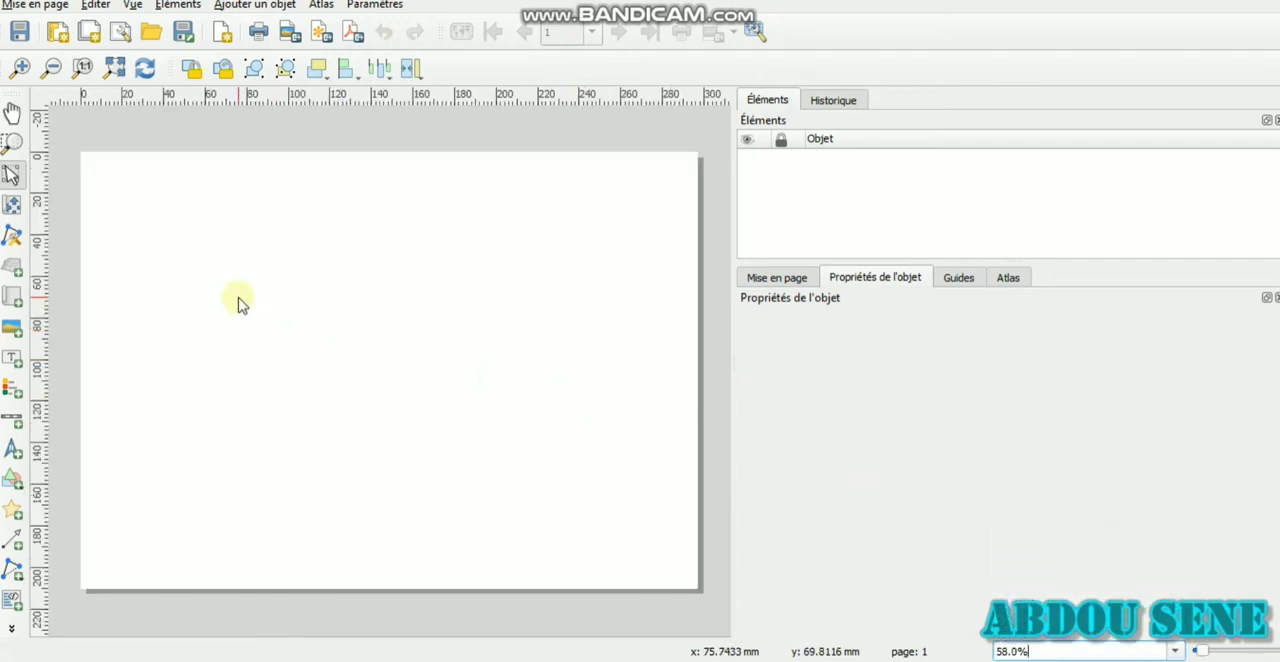
{"action": "left_click", "coordinate": [11, 298]}
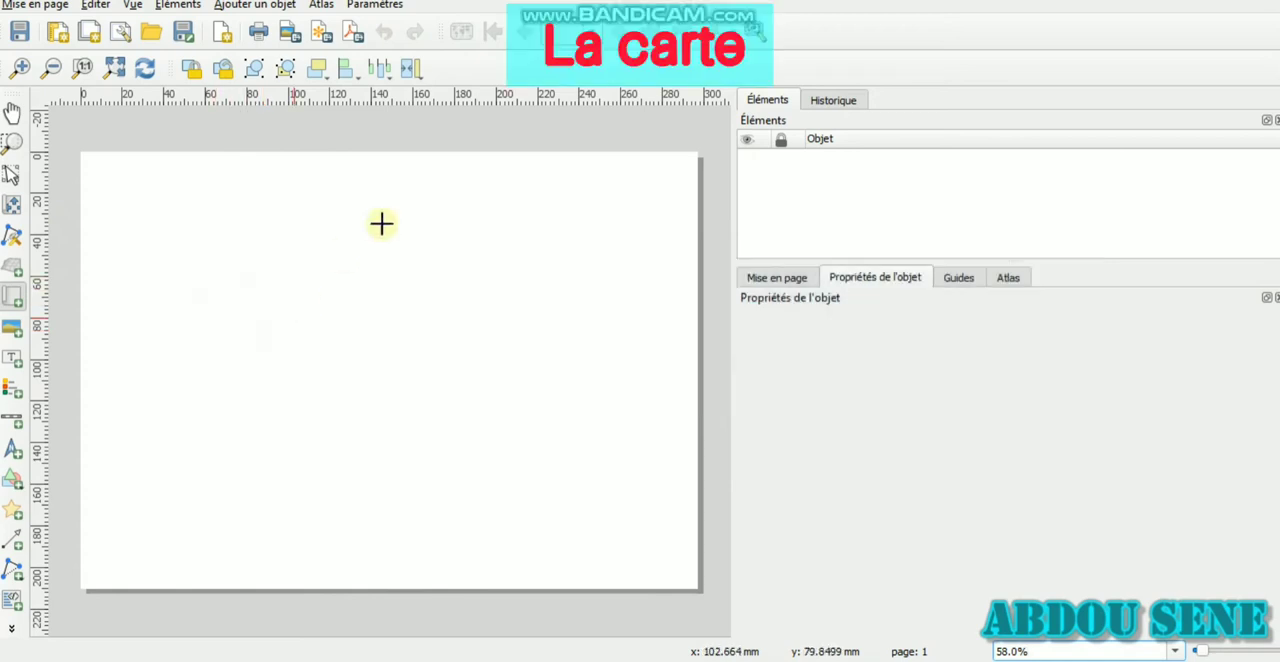
{"action": "left_click_drag", "start_coordinate": [106, 189], "coordinate": [501, 559]}
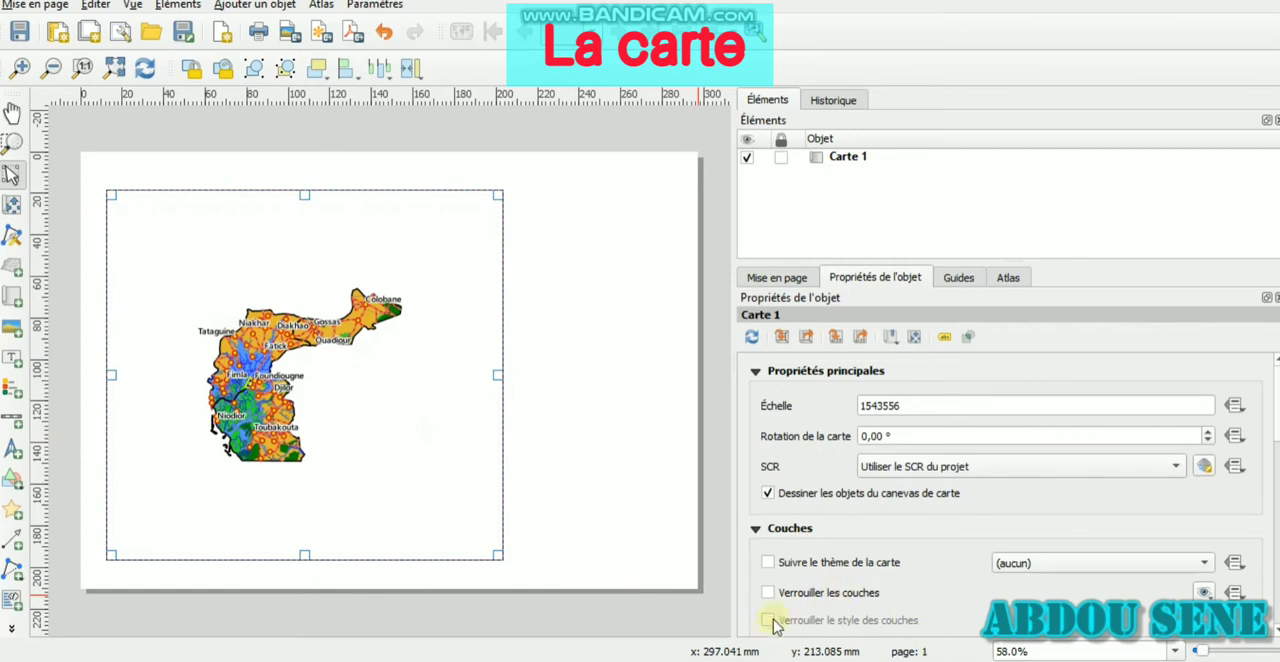
Try a scale of 1143556 for the map to enlarge the region inside its frame
{"action": "left_click", "coordinate": [874, 405]}
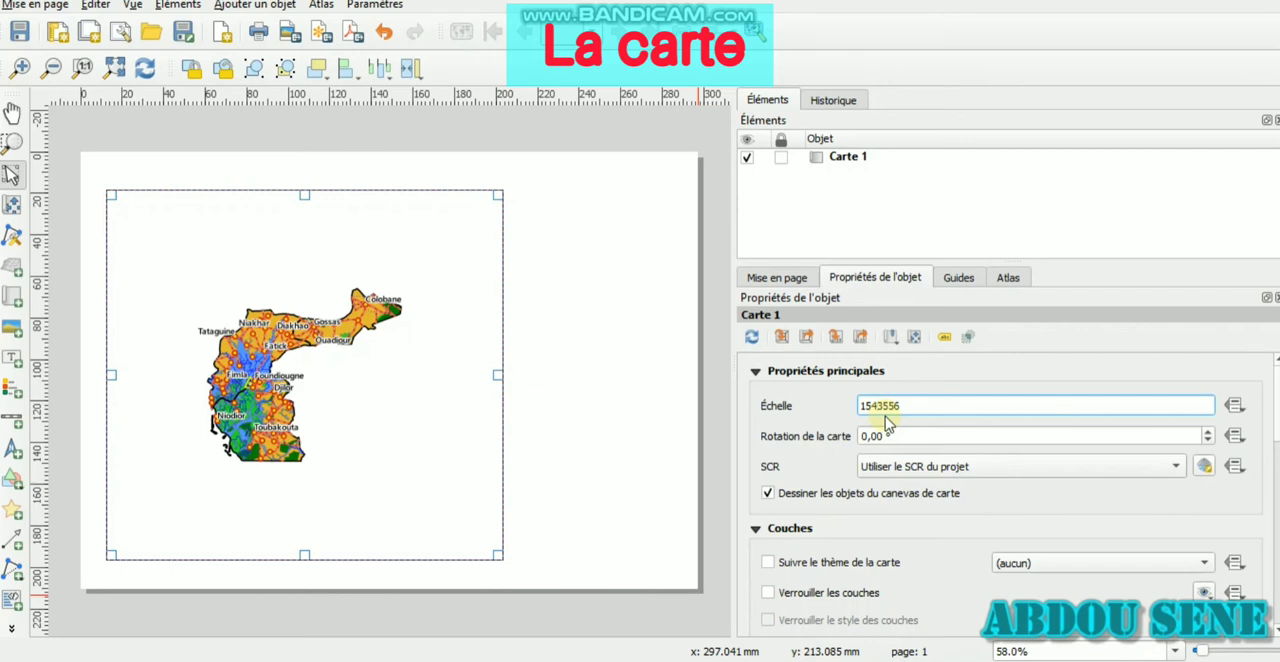
{"action": "key", "text": "BackSpace"}
{"action": "key", "text": "BackSpace"}
{"action": "left_click", "coordinate": [906, 432]}
{"action": "left_click", "coordinate": [871, 405]}
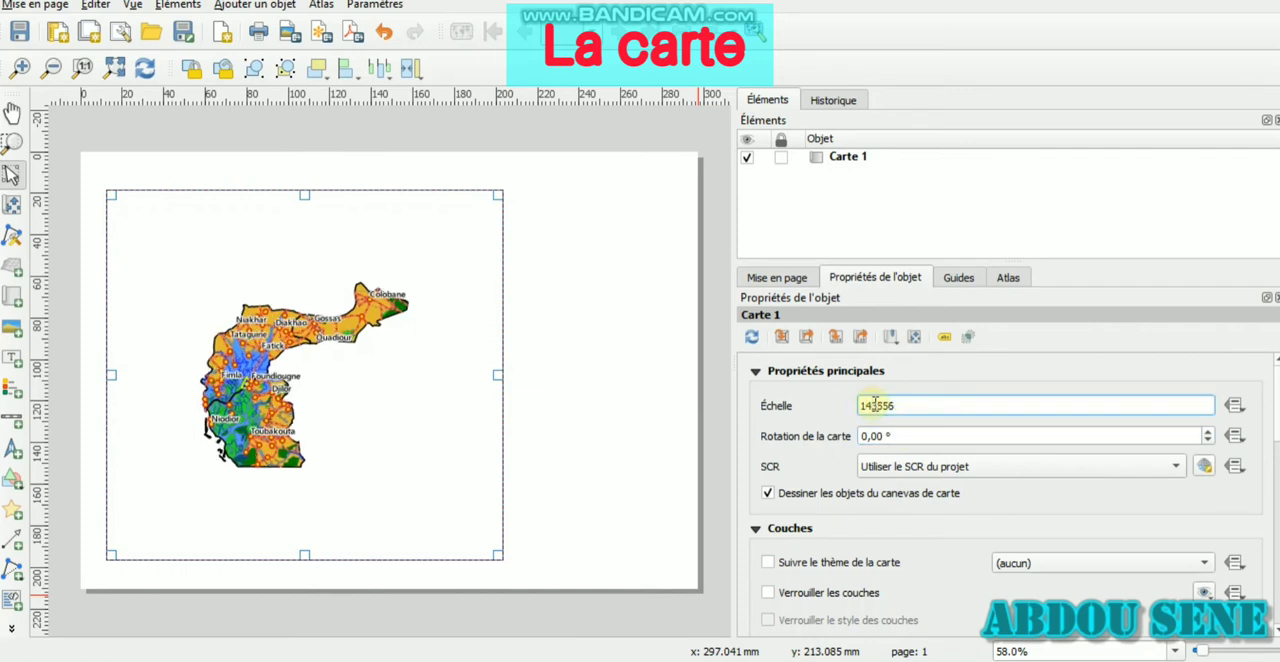
{"action": "left_click", "coordinate": [996, 440]}
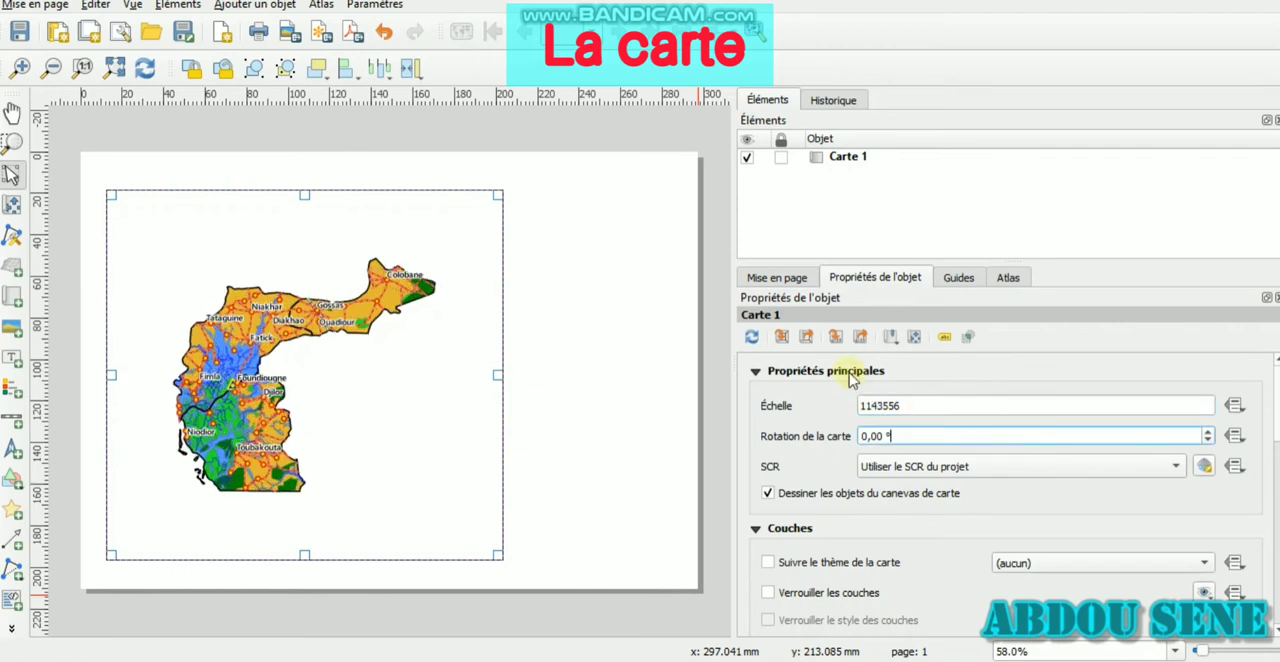
Try the larger map scales 923556 and 723556
{"action": "left_click", "coordinate": [875, 408]}
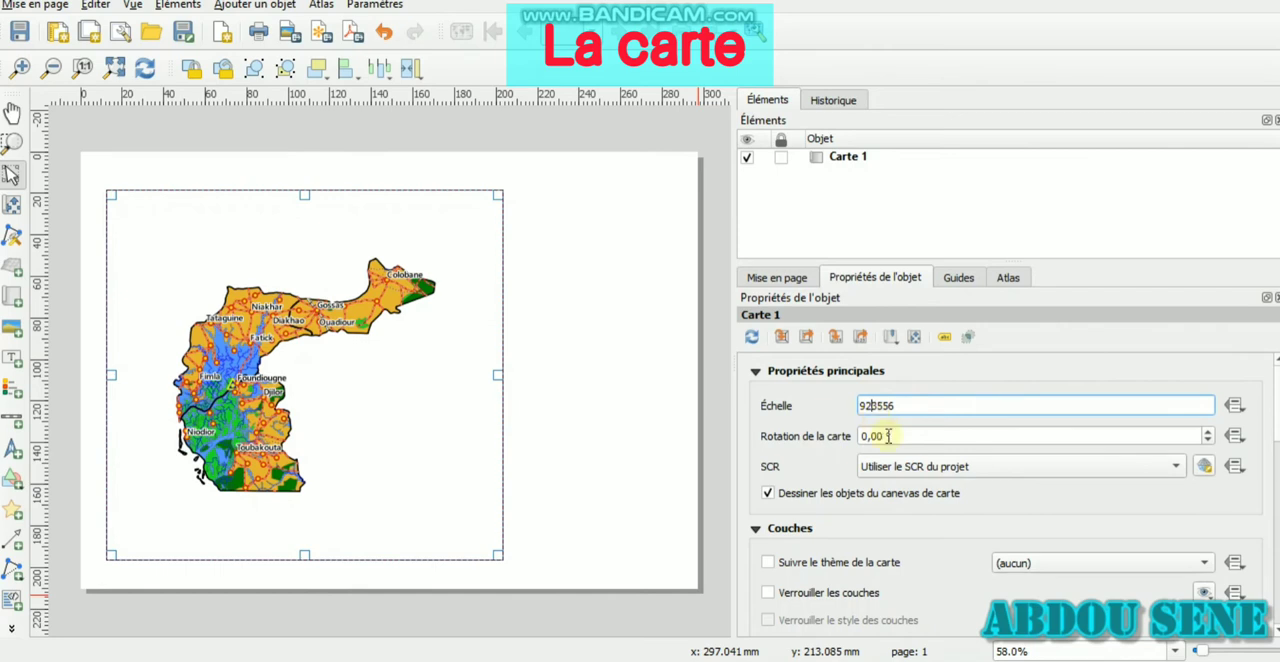
{"action": "left_click", "coordinate": [890, 437]}
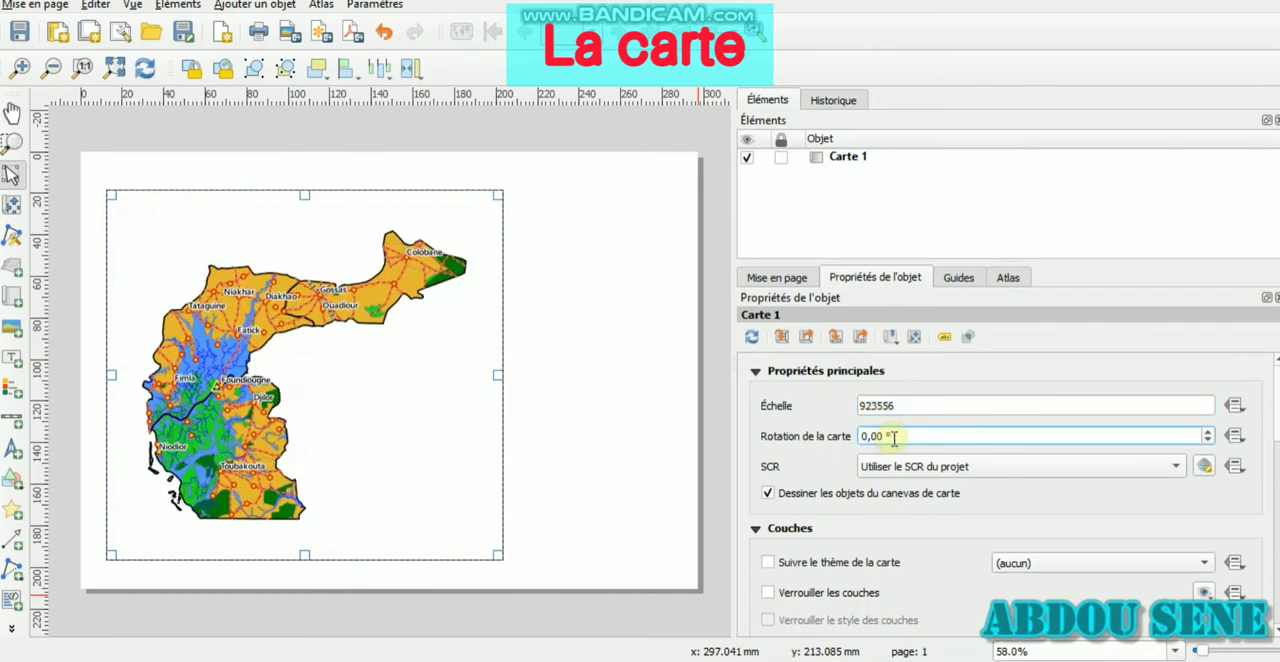
{"action": "left_click", "coordinate": [872, 405]}
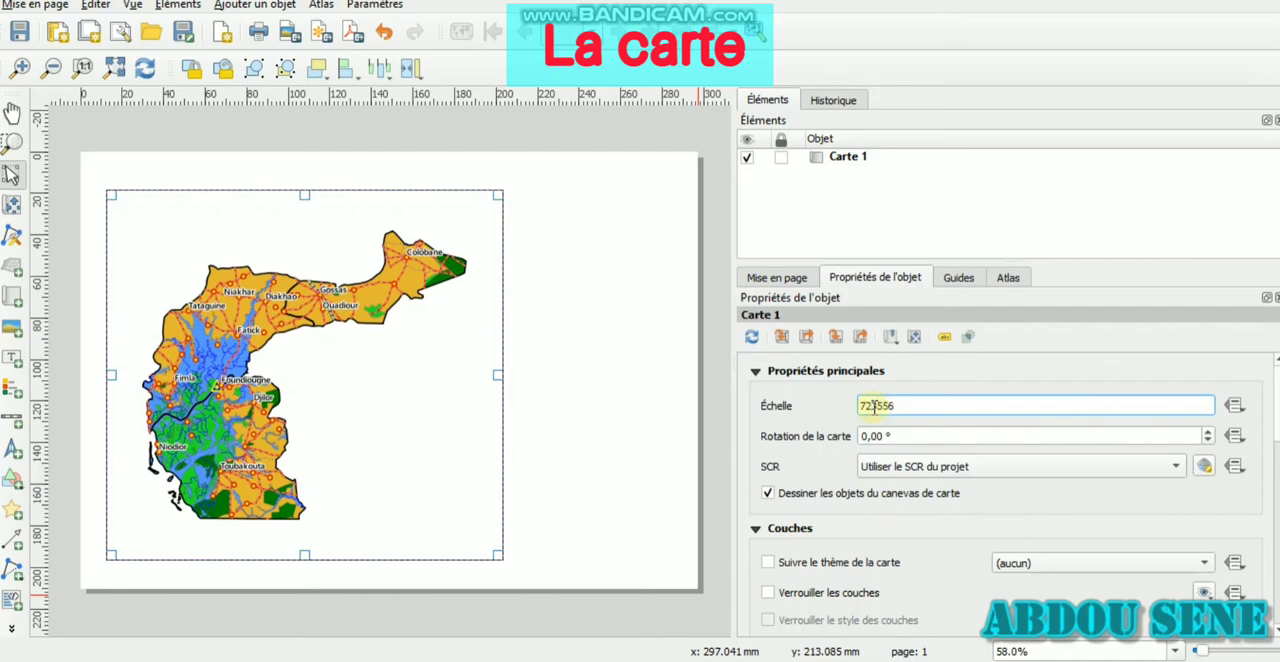
{"action": "left_click", "coordinate": [892, 434]}
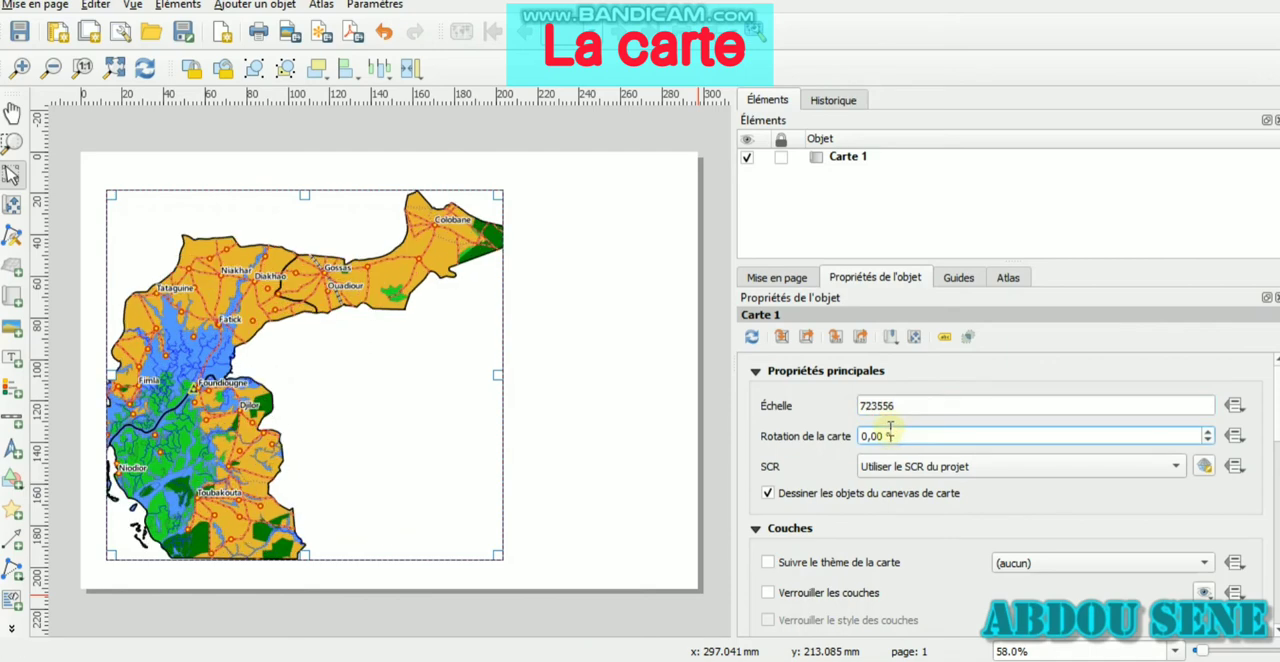
Set the map's scale to 823556
{"action": "left_click", "coordinate": [869, 402]}
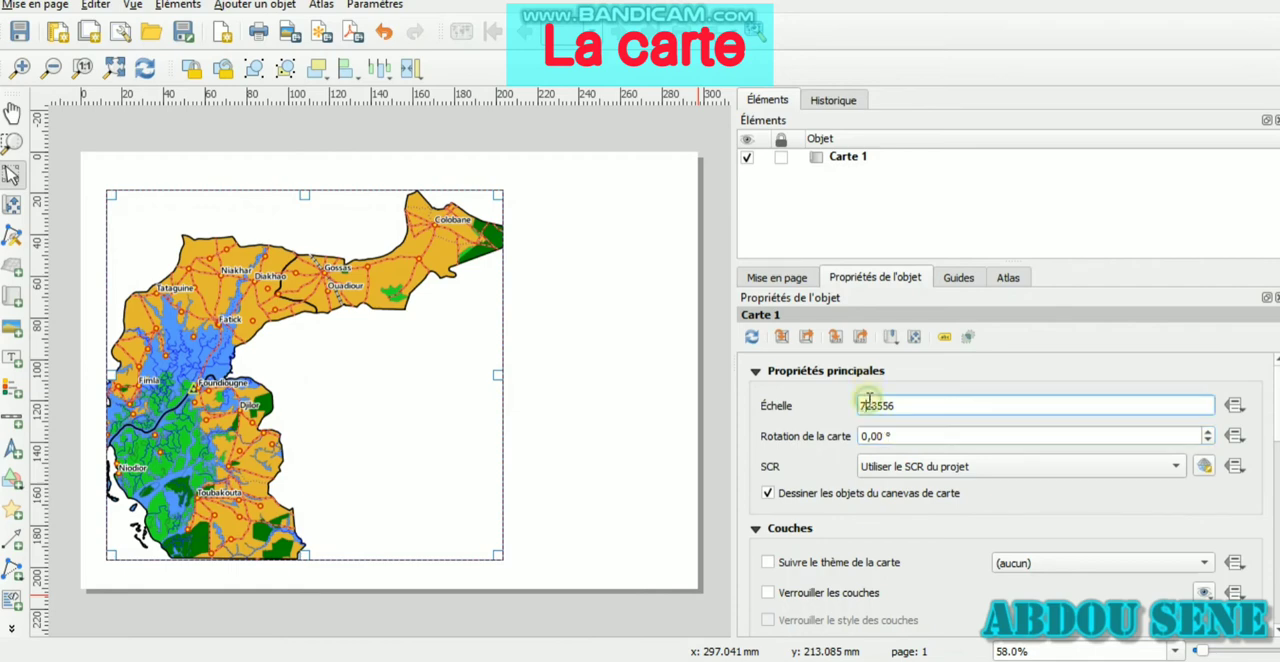
{"action": "key", "text": "BackSpace"}
{"action": "type", "text": "8"}
{"action": "left_click", "coordinate": [885, 436]}
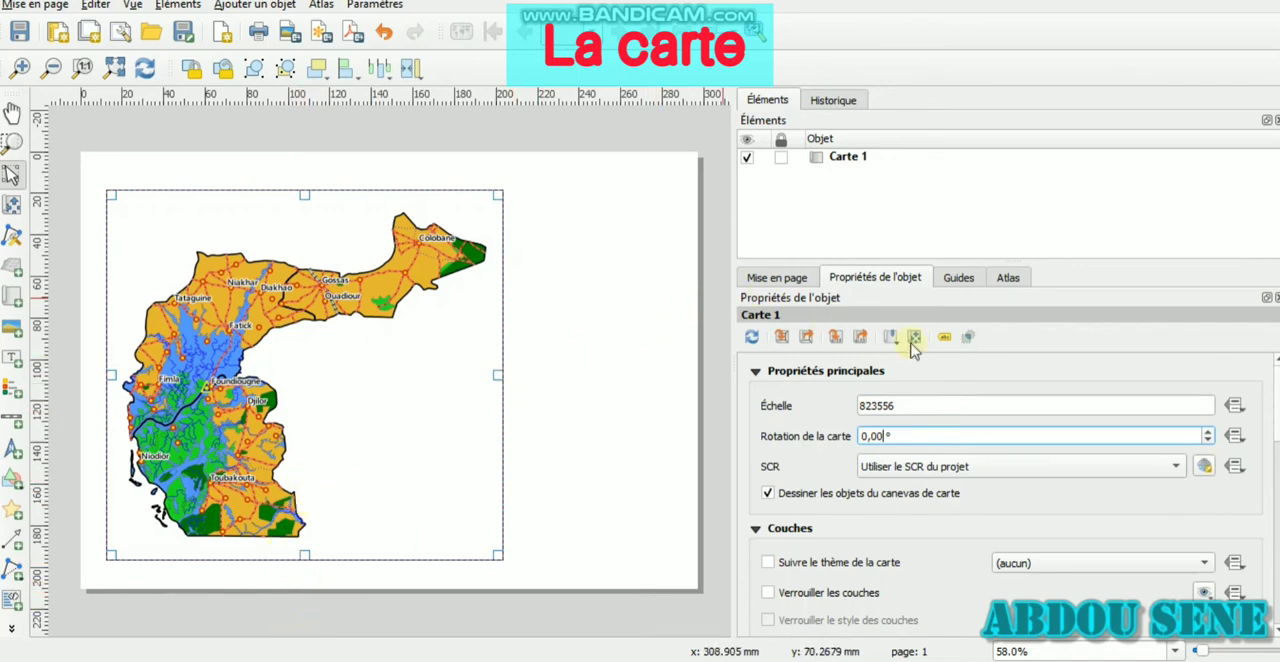
Enable the frame (Cadre) around the map
{"action": "scroll", "coordinate": [1005, 500], "scroll_direction": "down", "scroll_amount": 4}
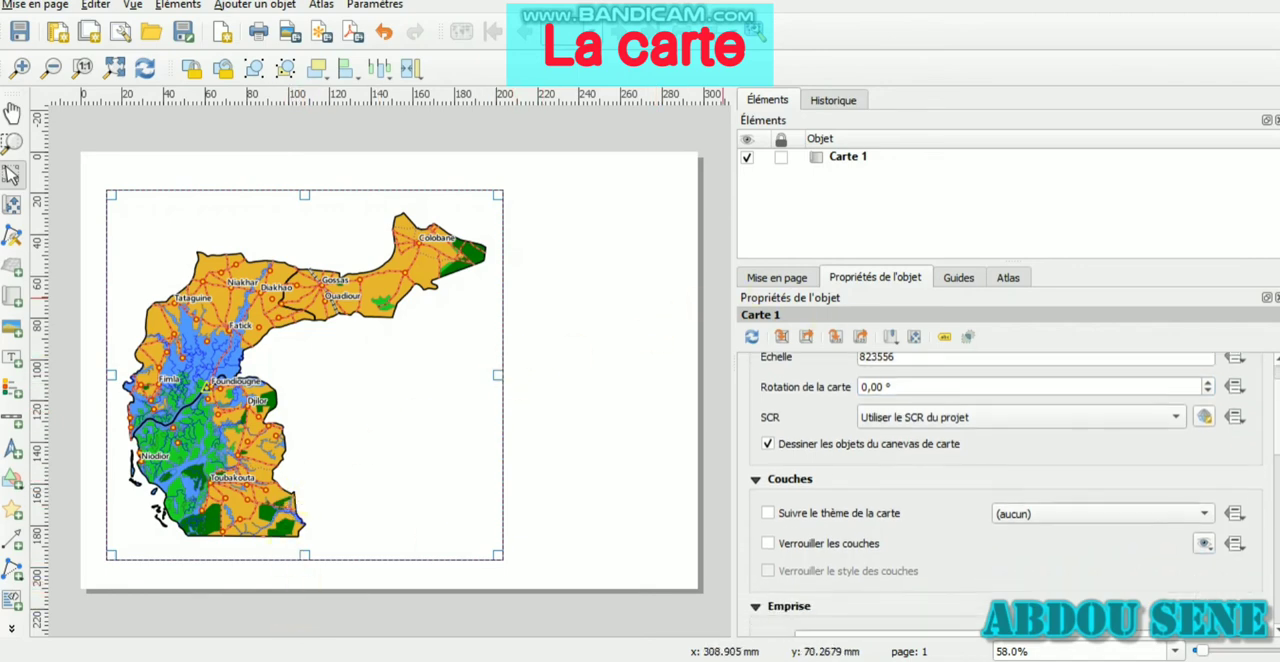
{"action": "scroll", "coordinate": [1240, 457], "scroll_direction": "down", "scroll_amount": 5}
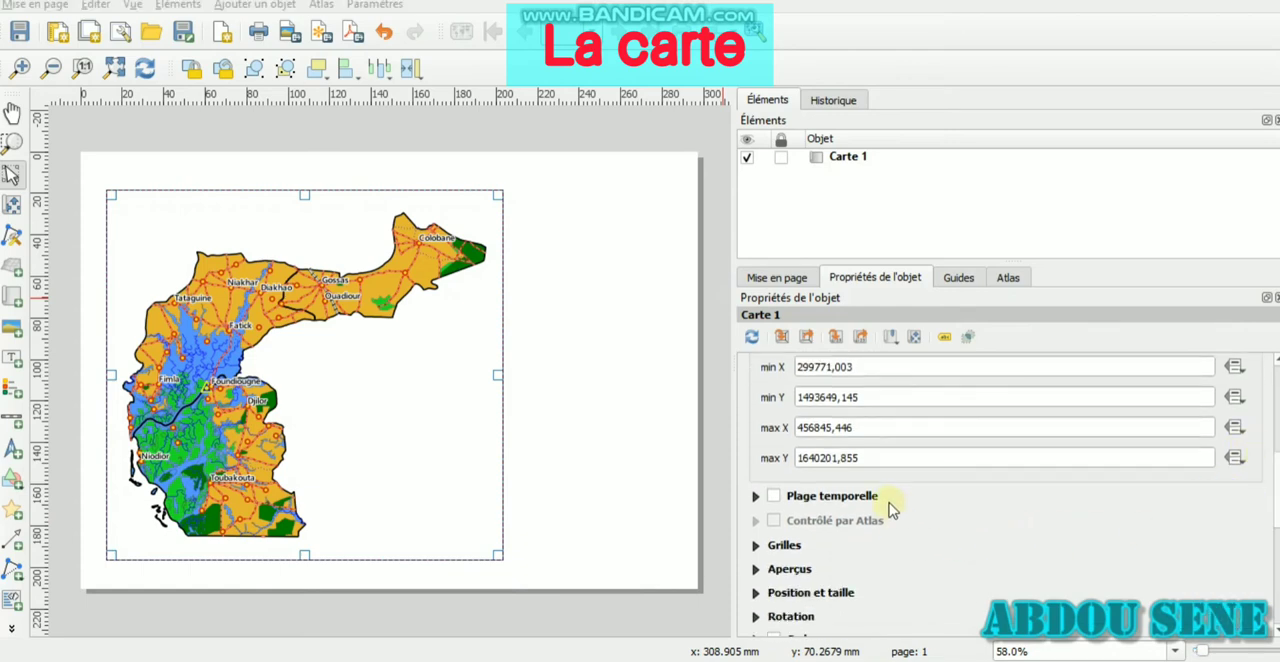
{"action": "scroll", "coordinate": [889, 506], "scroll_direction": "down", "scroll_amount": 3}
{"action": "left_click", "coordinate": [775, 527]}
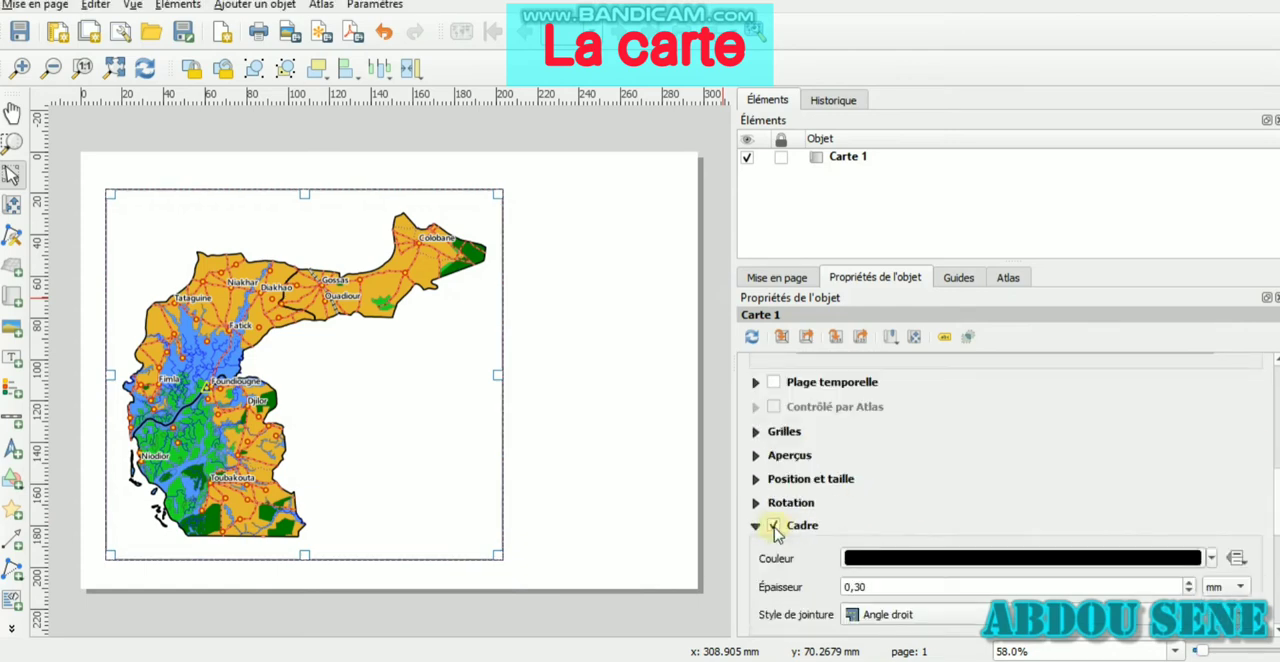
{"action": "scroll", "coordinate": [799, 421], "scroll_direction": "up", "scroll_amount": 2}
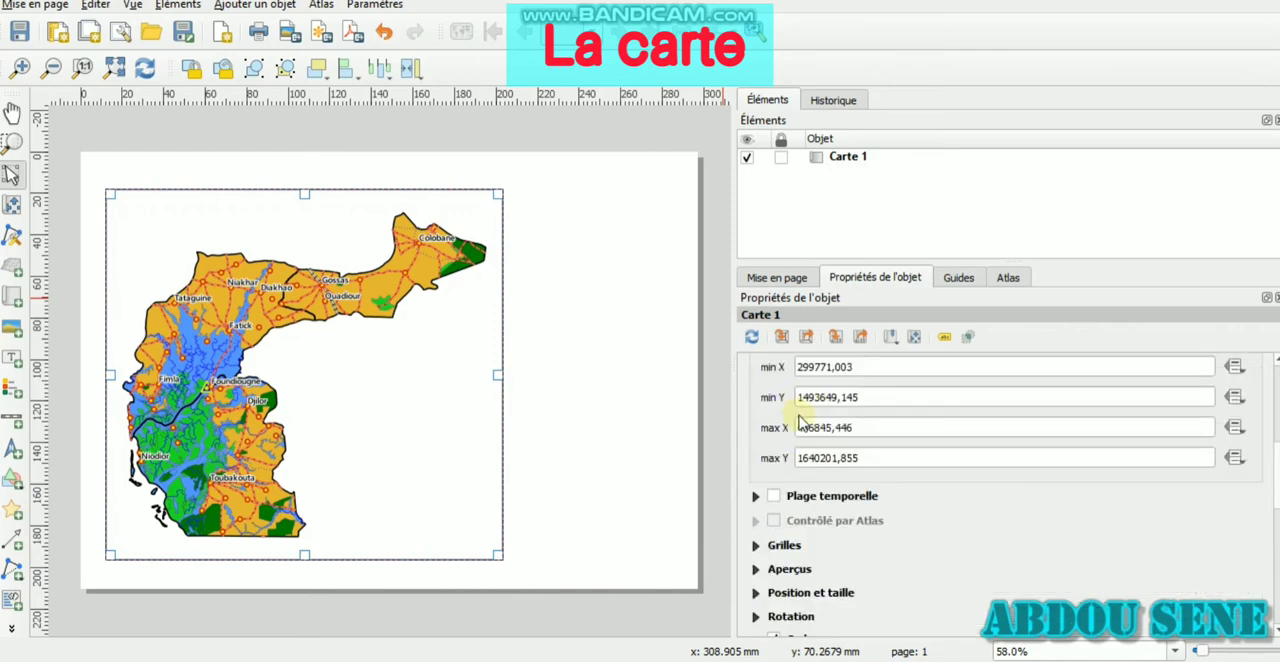
Add a grid to Carte 1 and set its grid type to Cadre et coordonnées uniquement
{"action": "left_click", "coordinate": [765, 546]}
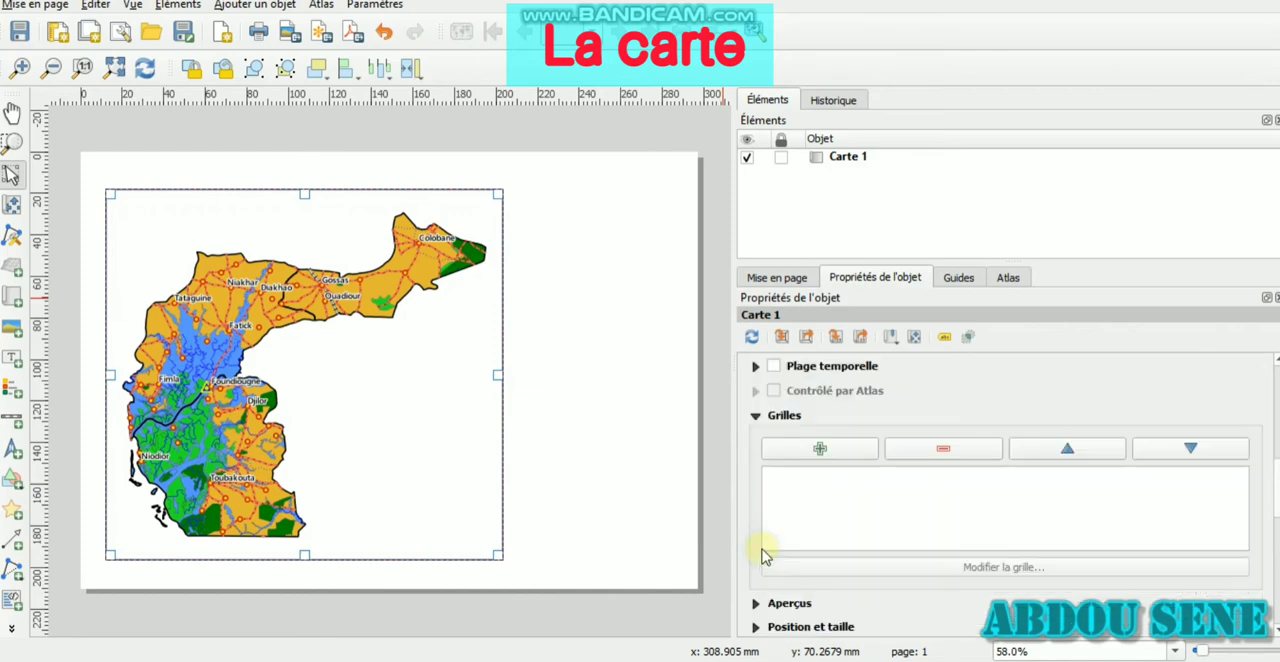
{"action": "left_click", "coordinate": [834, 451]}
{"action": "left_click", "coordinate": [837, 474]}
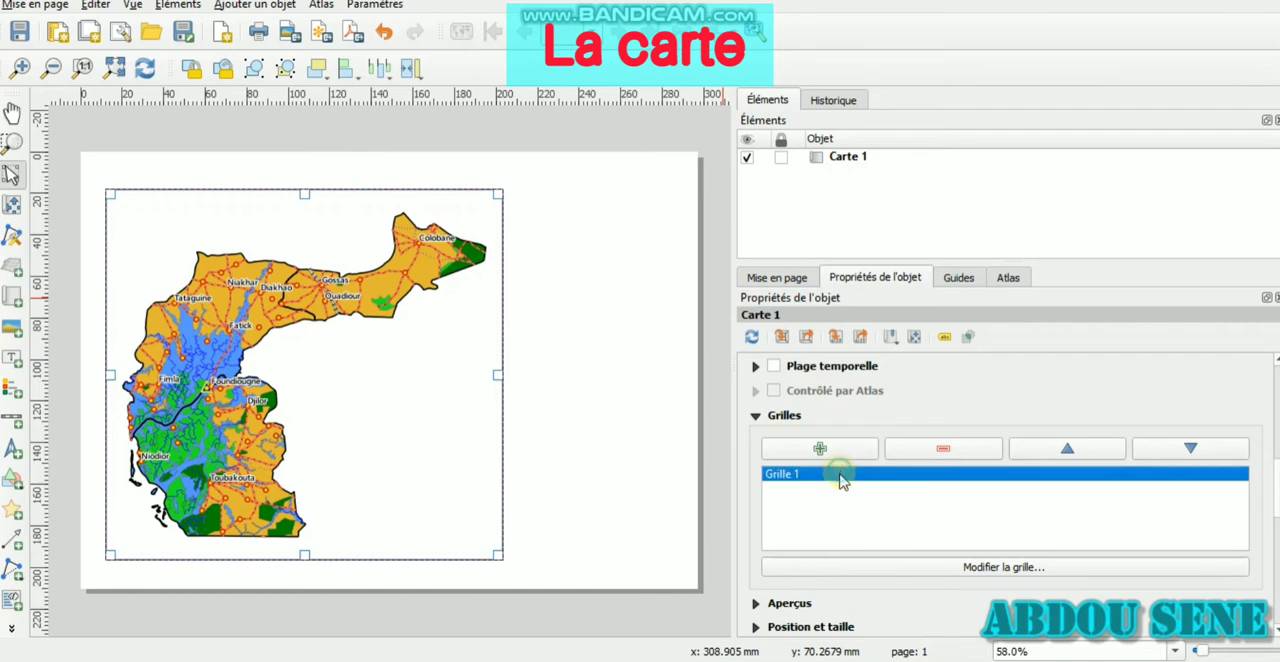
{"action": "left_click", "coordinate": [967, 570]}
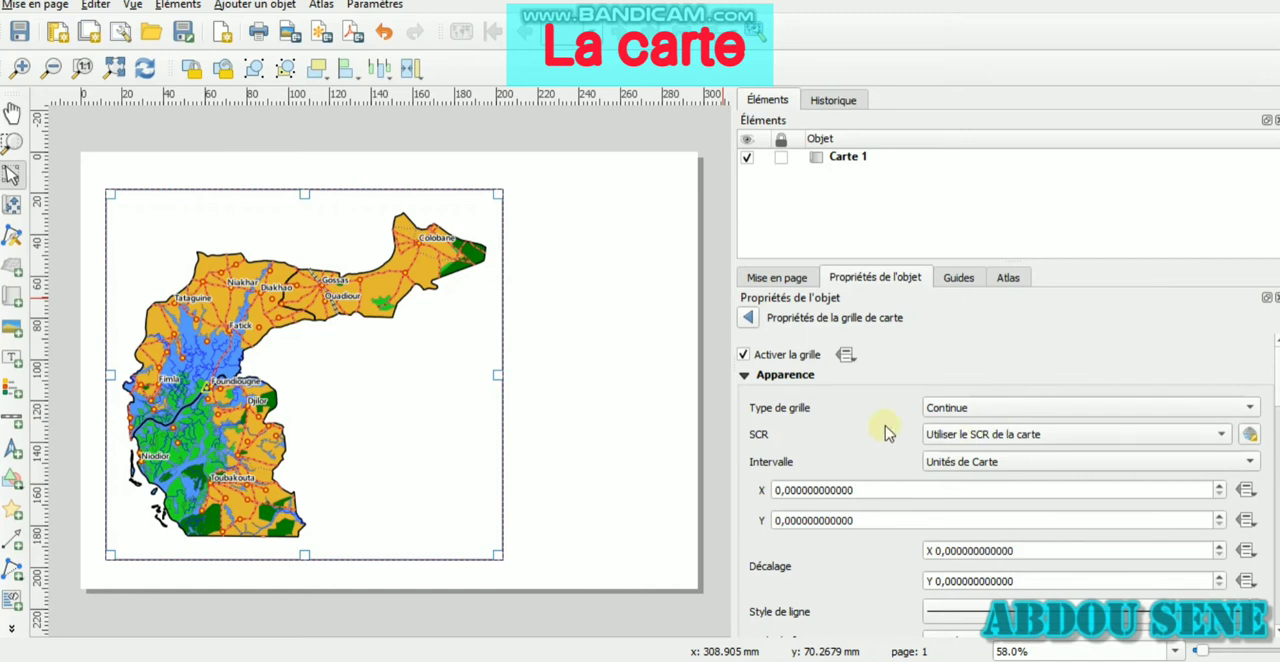
{"action": "left_click", "coordinate": [1008, 412]}
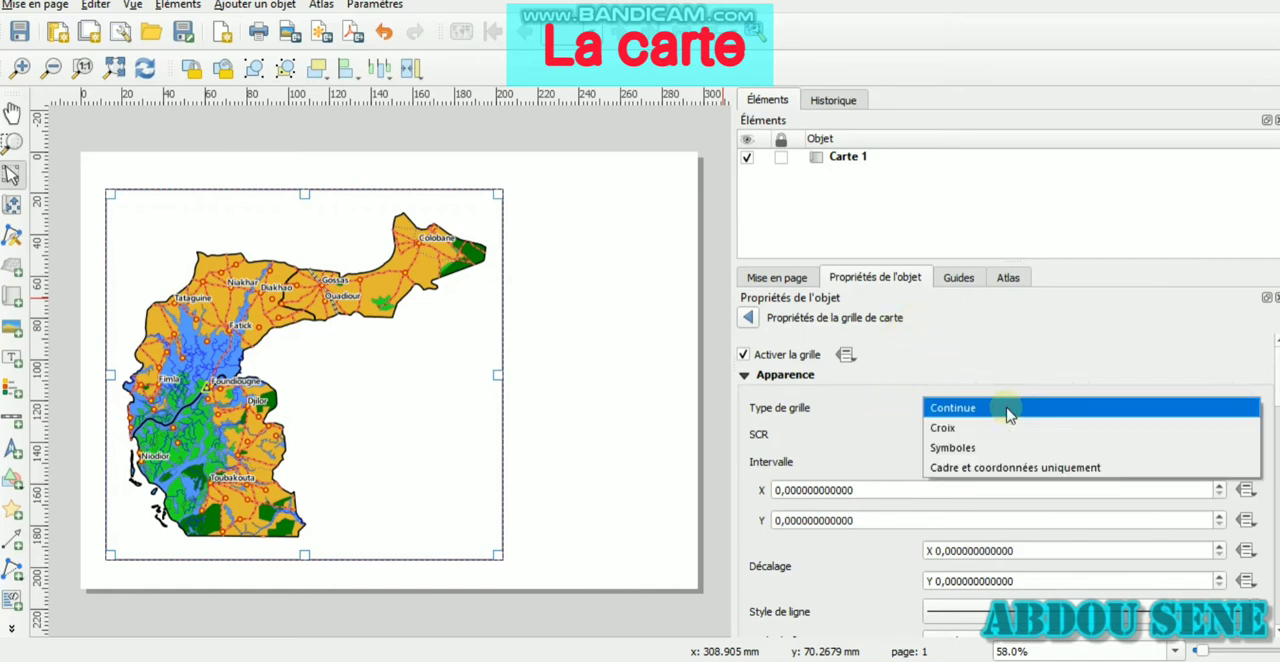
{"action": "left_click", "coordinate": [970, 468]}
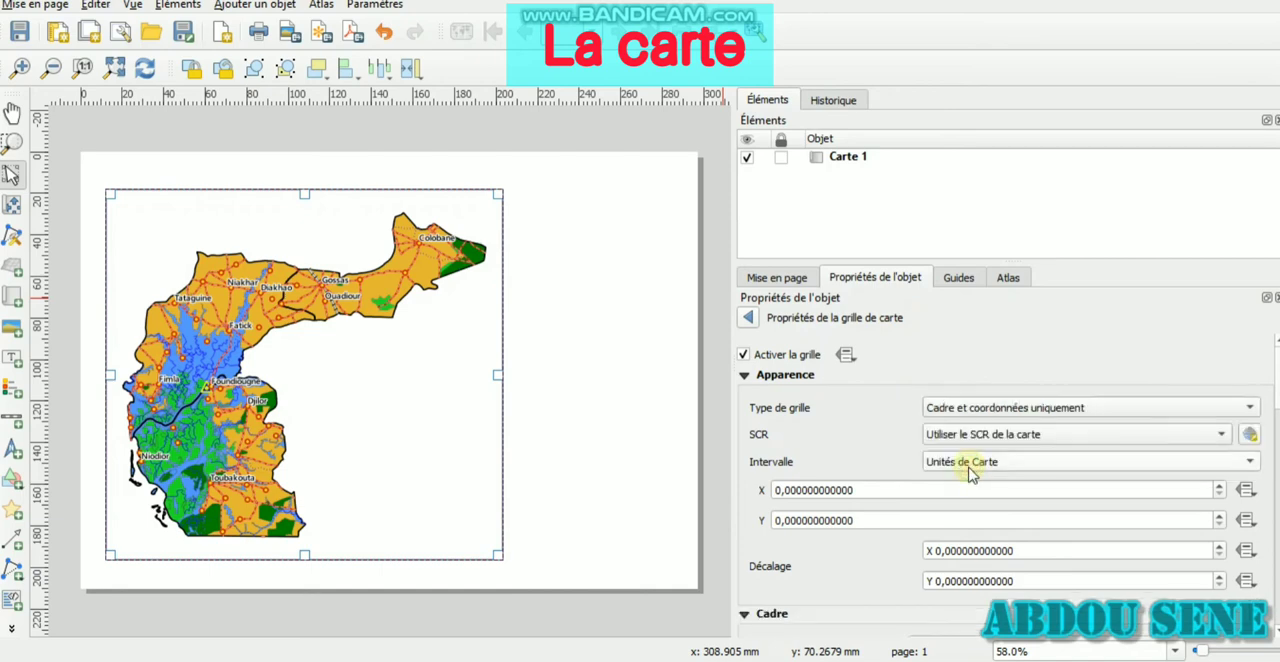
Set the grid's coordinate system to EPSG:4326 - WGS 84 and its X interval to 1,5 map units
{"action": "left_click", "coordinate": [1028, 436]}
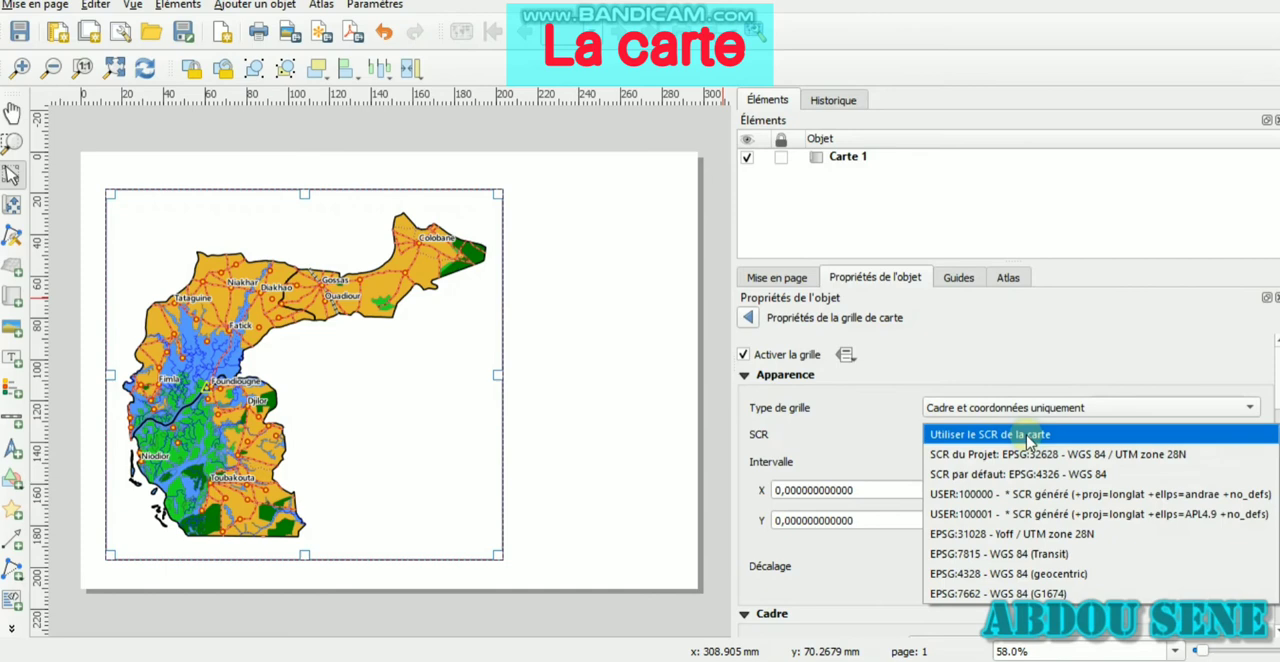
{"action": "left_click", "coordinate": [1003, 478]}
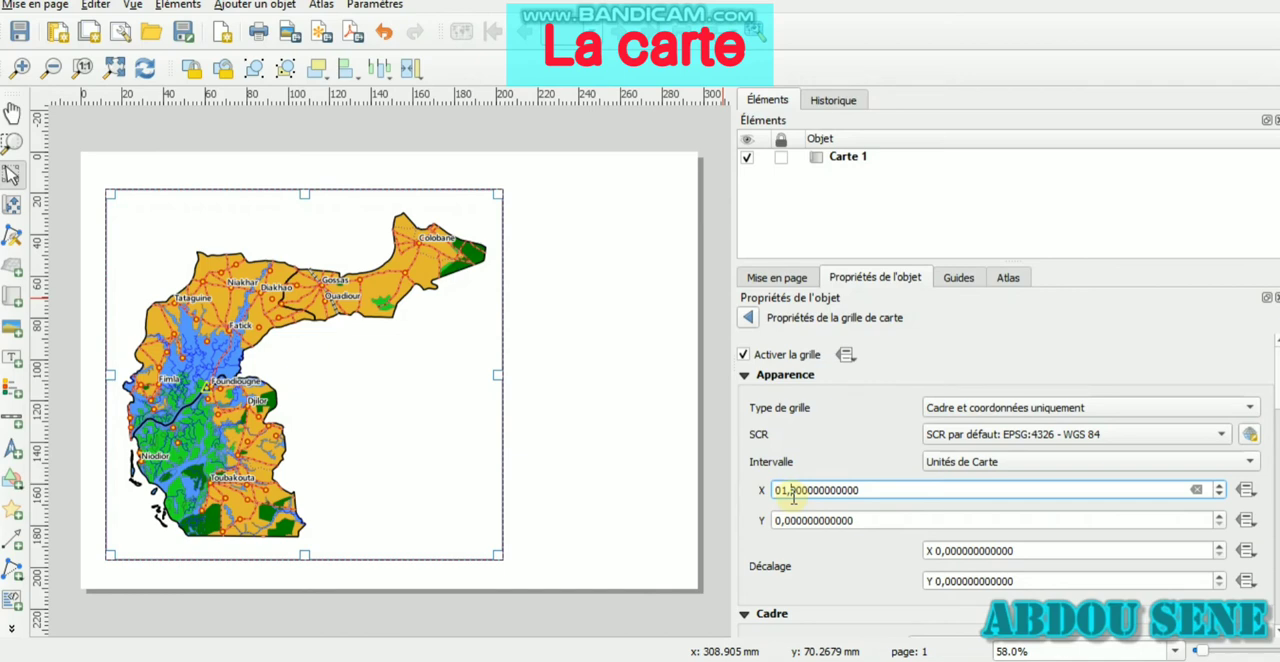
{"action": "left_click", "coordinate": [800, 520]}
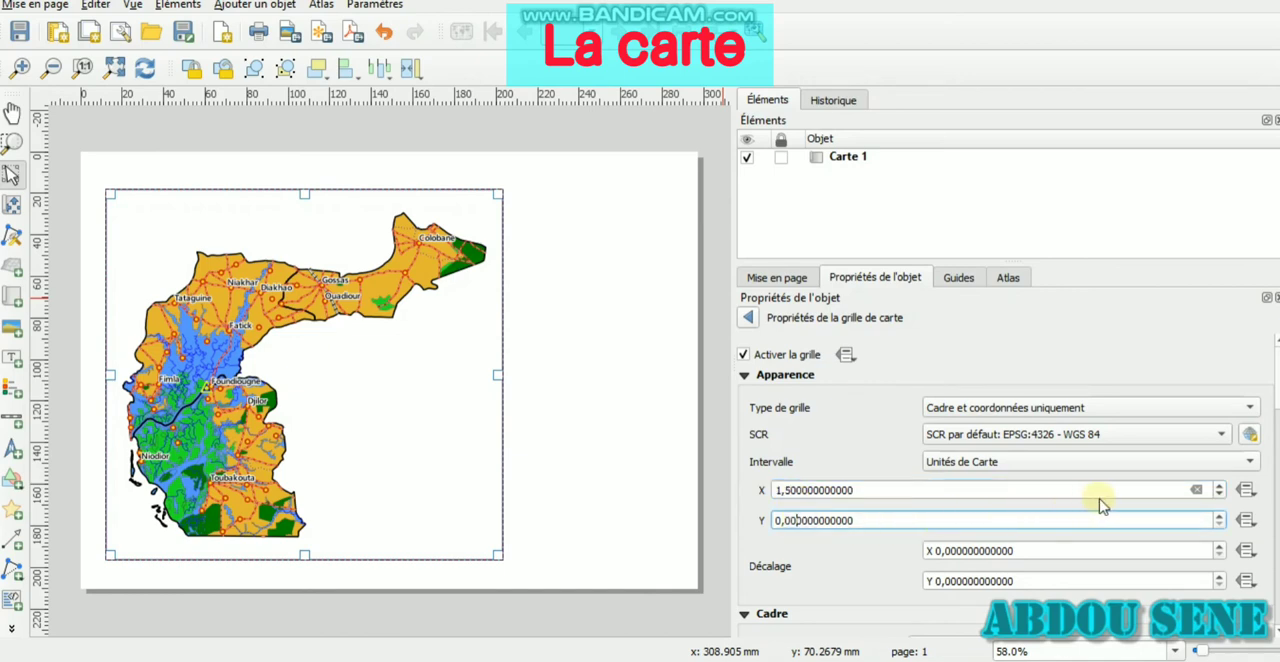
Enable the grid coordinates (Afficher les coordonnées) and set their format to Degré, minute
{"action": "scroll", "coordinate": [1005, 486], "scroll_direction": "down", "scroll_amount": 1}
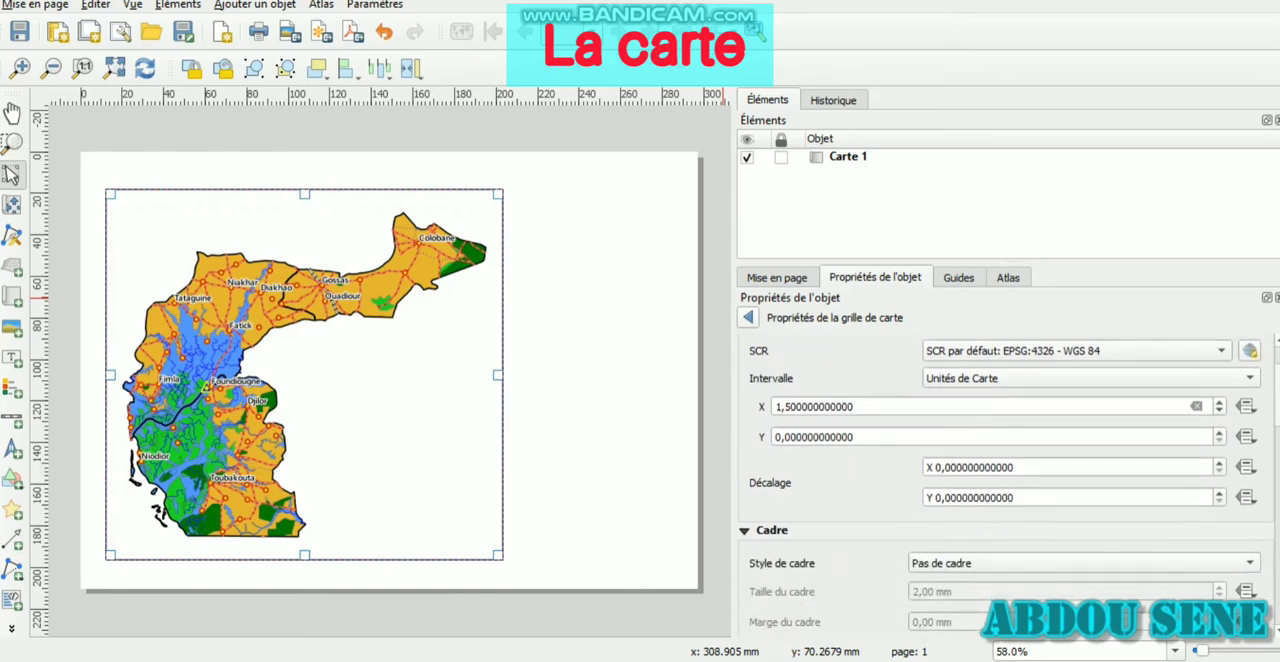
{"action": "scroll", "coordinate": [1005, 486], "scroll_direction": "up", "scroll_amount": 1}
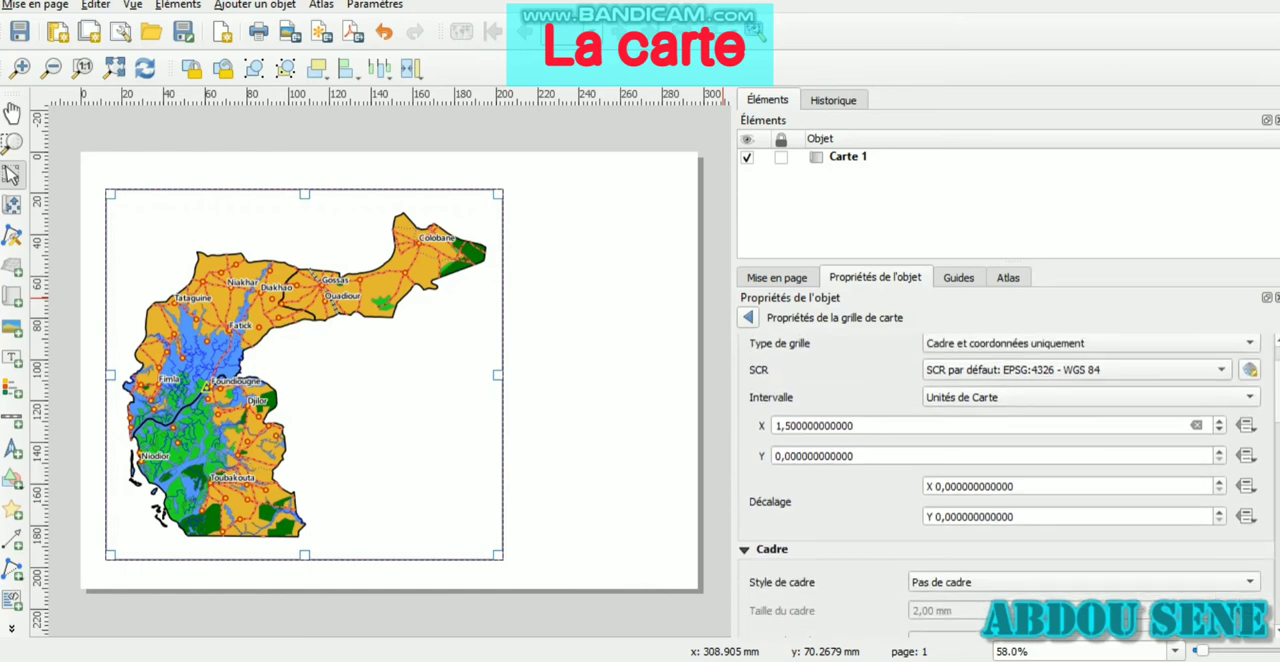
{"action": "scroll", "coordinate": [1005, 486], "scroll_direction": "down", "scroll_amount": 3}
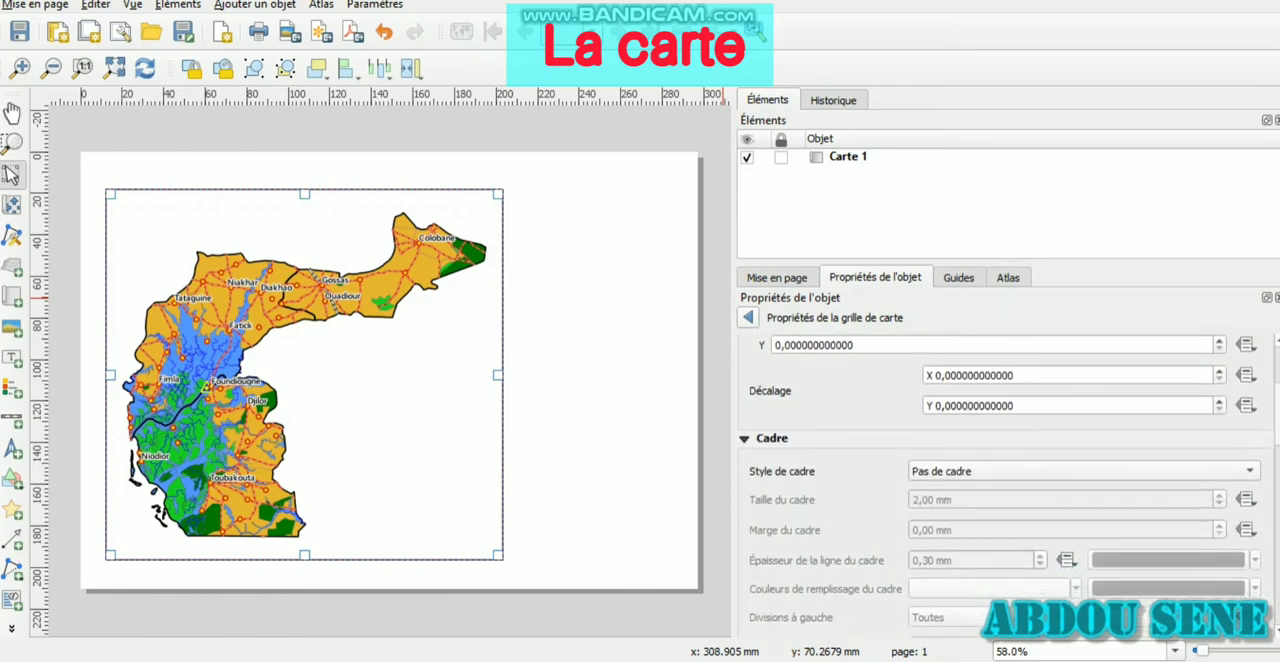
{"action": "scroll", "coordinate": [1005, 486], "scroll_direction": "down", "scroll_amount": 2}
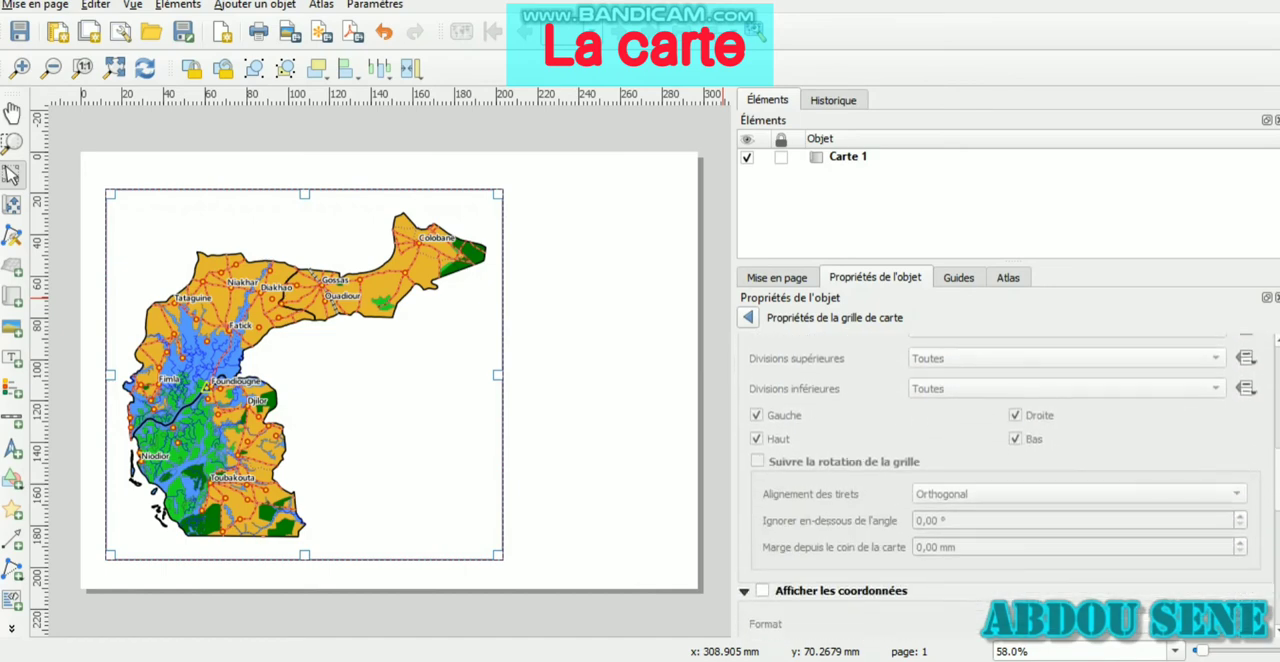
{"action": "left_click", "coordinate": [762, 591]}
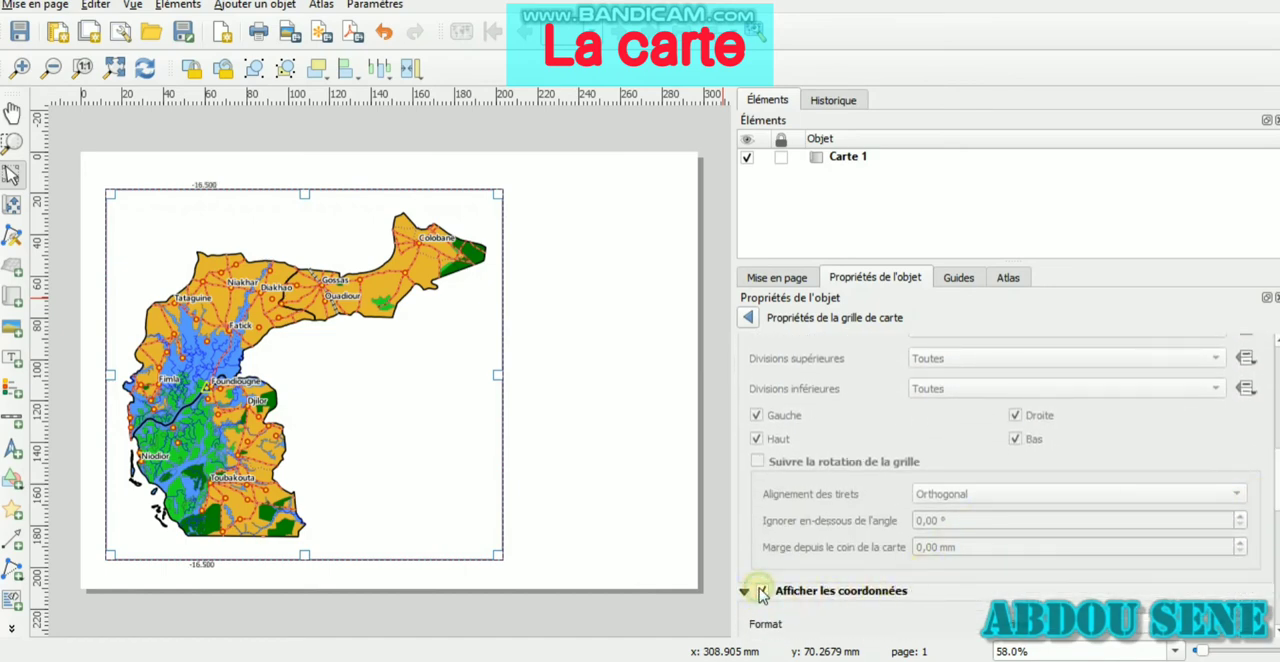
{"action": "left_click", "coordinate": [1140, 622]}
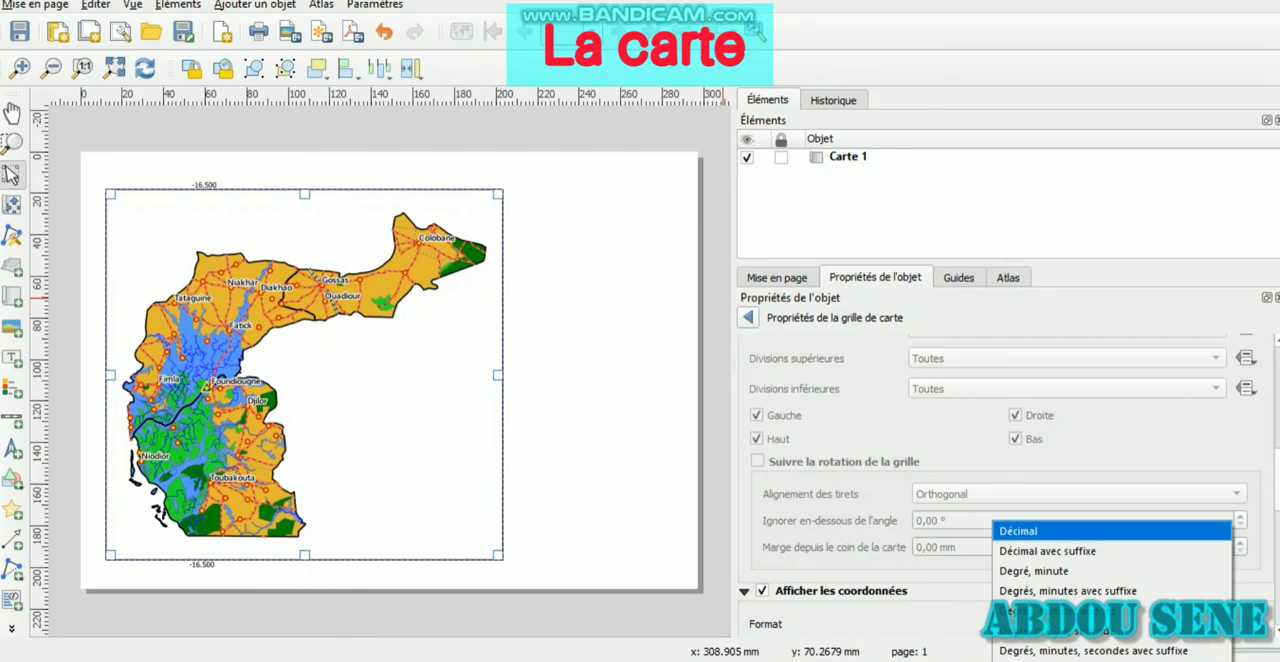
{"action": "left_click", "coordinate": [1078, 578]}
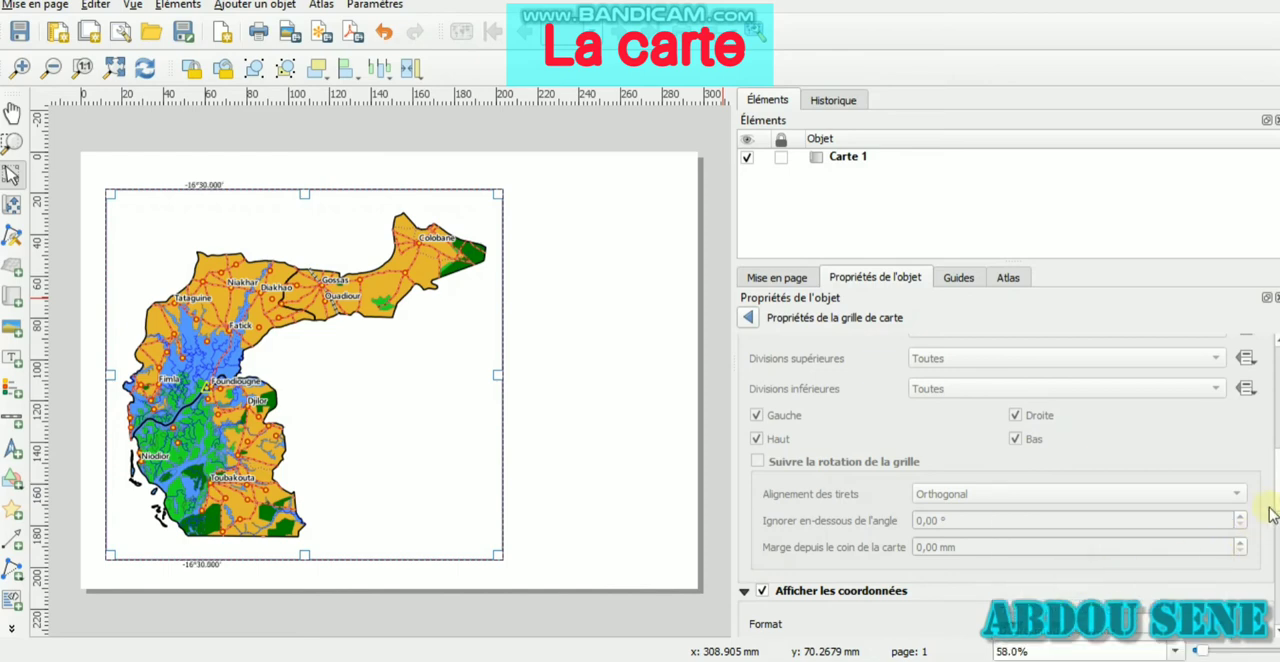
Try grid intervals of 0,5 in X and 5 in Y
{"action": "left_click_drag", "start_coordinate": [1278, 498], "coordinate": [1278, 397]}
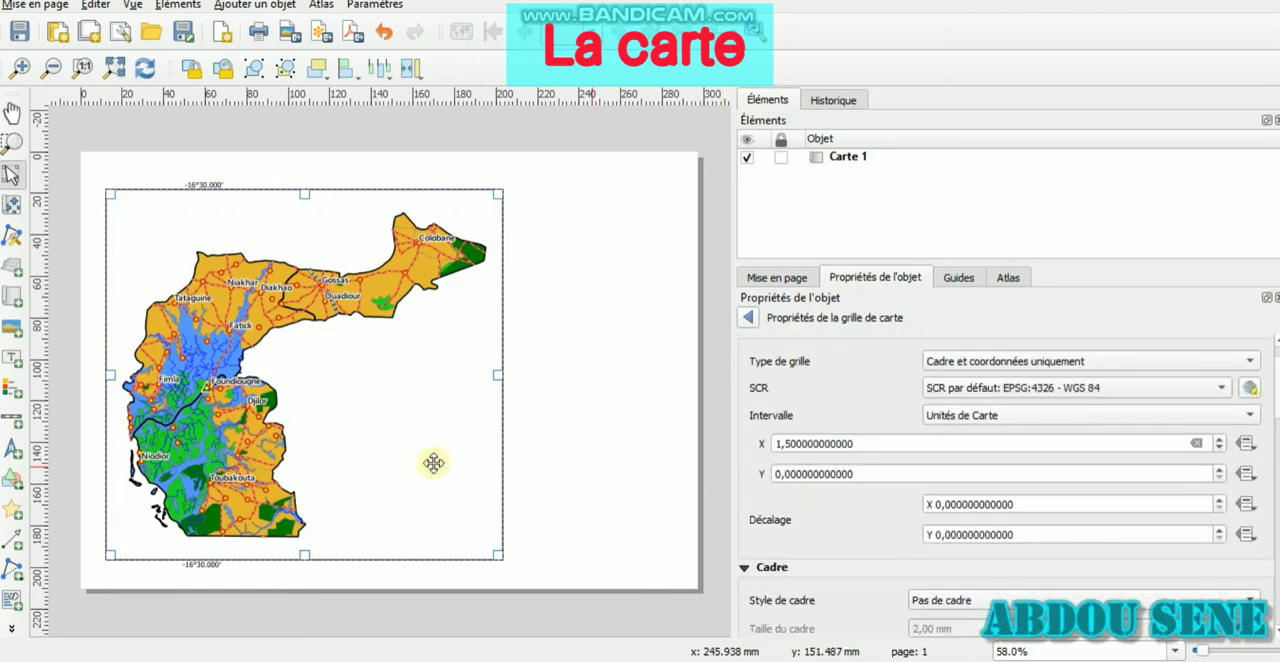
{"action": "left_click", "coordinate": [783, 444]}
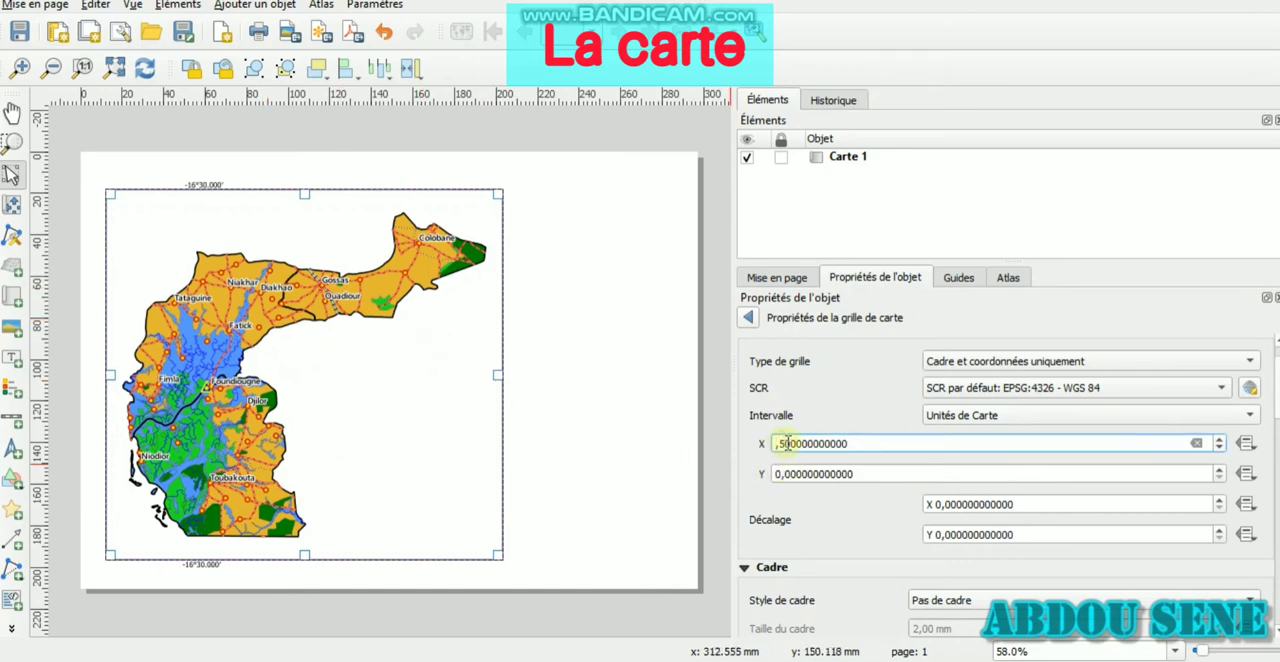
{"action": "left_click", "coordinate": [781, 475]}
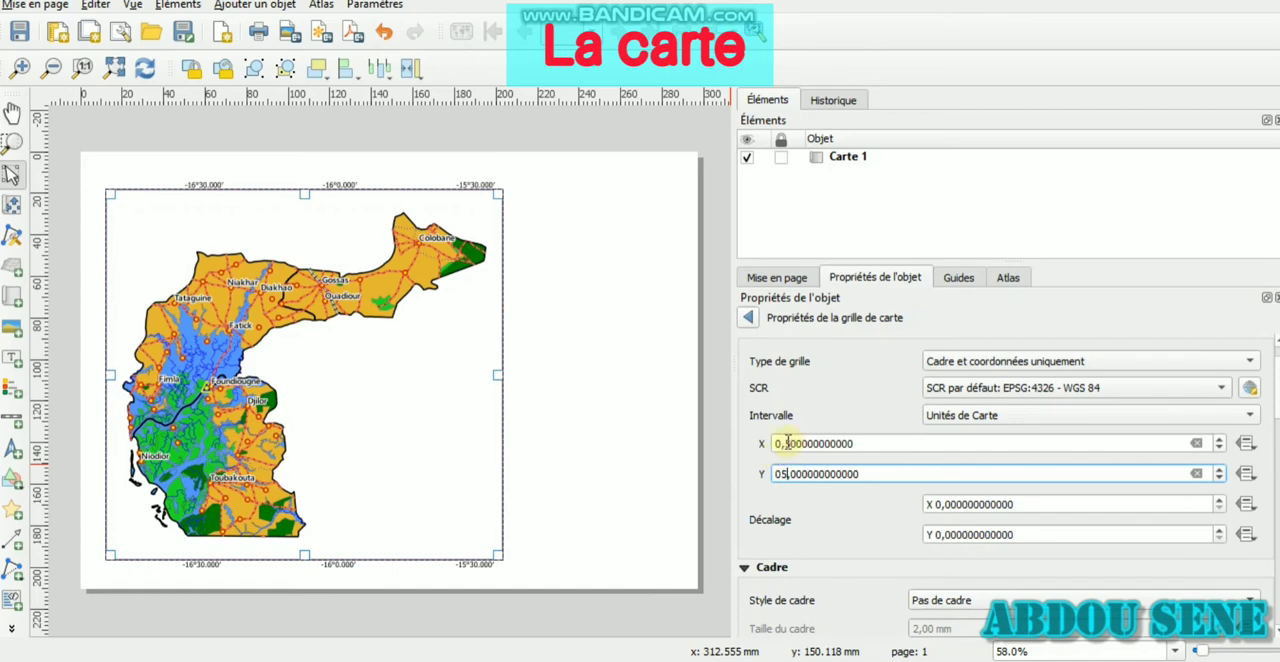
Set both the X and Y intervals of the grid to 0,25 map units
{"action": "left_click", "coordinate": [787, 443]}
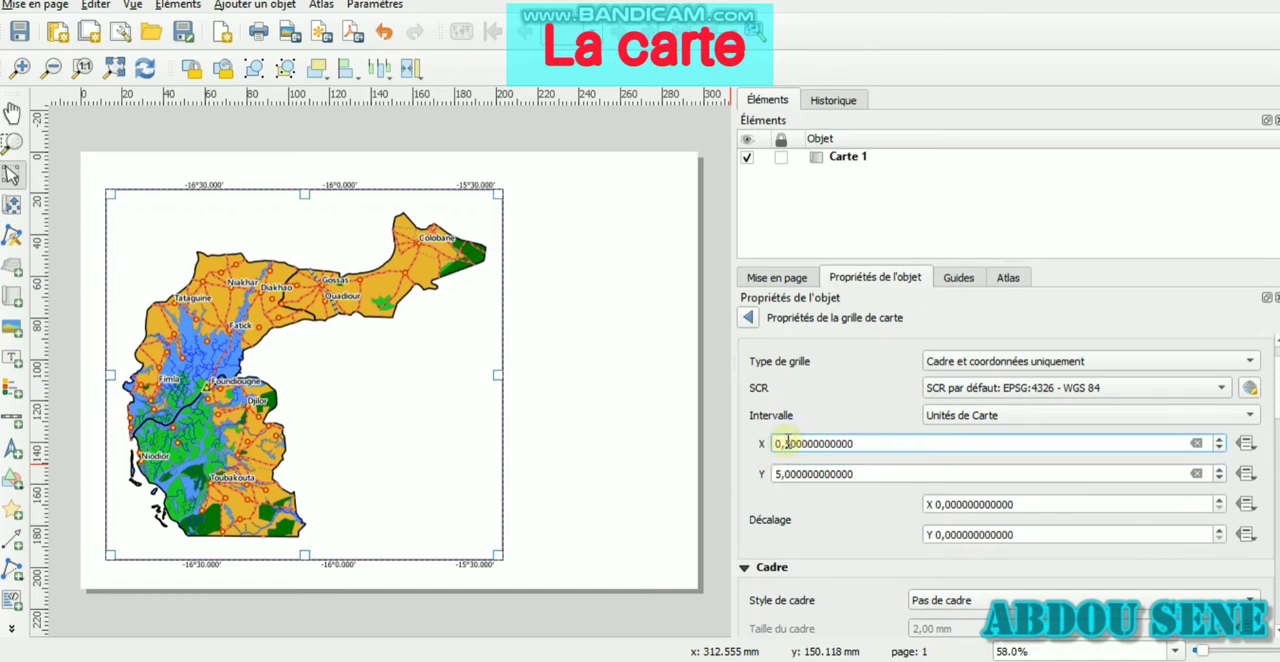
{"action": "left_click", "coordinate": [787, 473]}
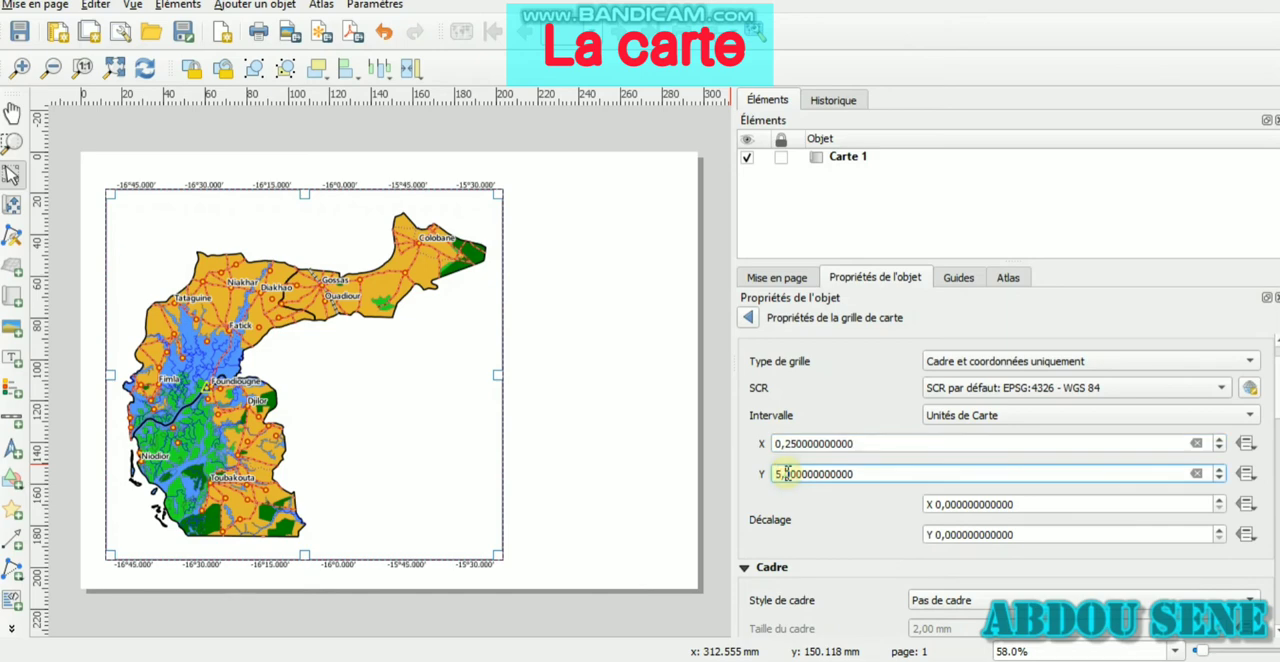
{"action": "key", "text": "BackSpace"}
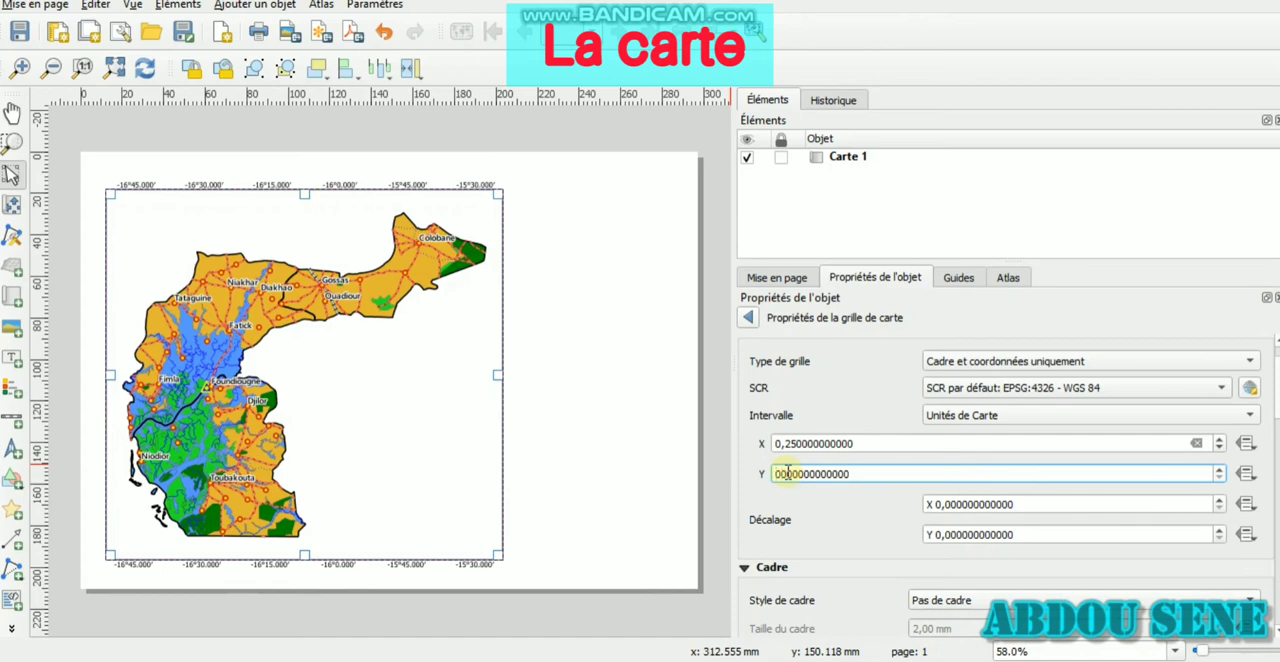
{"action": "type", "text": ",25"}
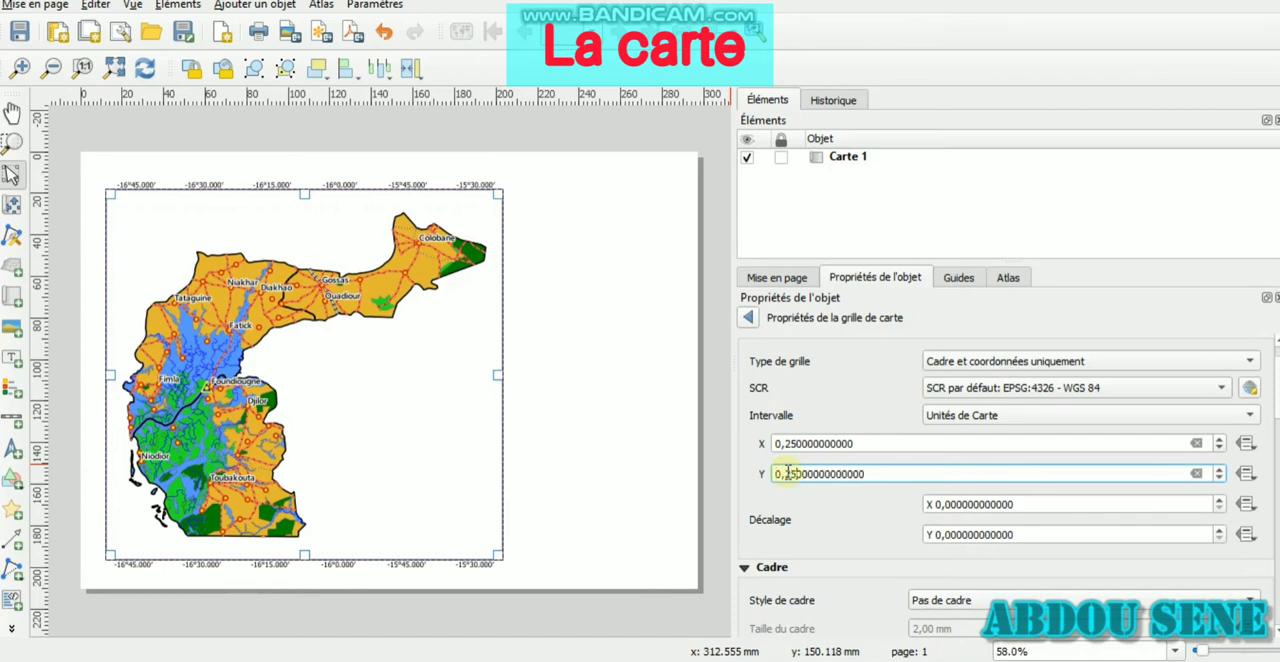
{"action": "left_click", "coordinate": [803, 443]}
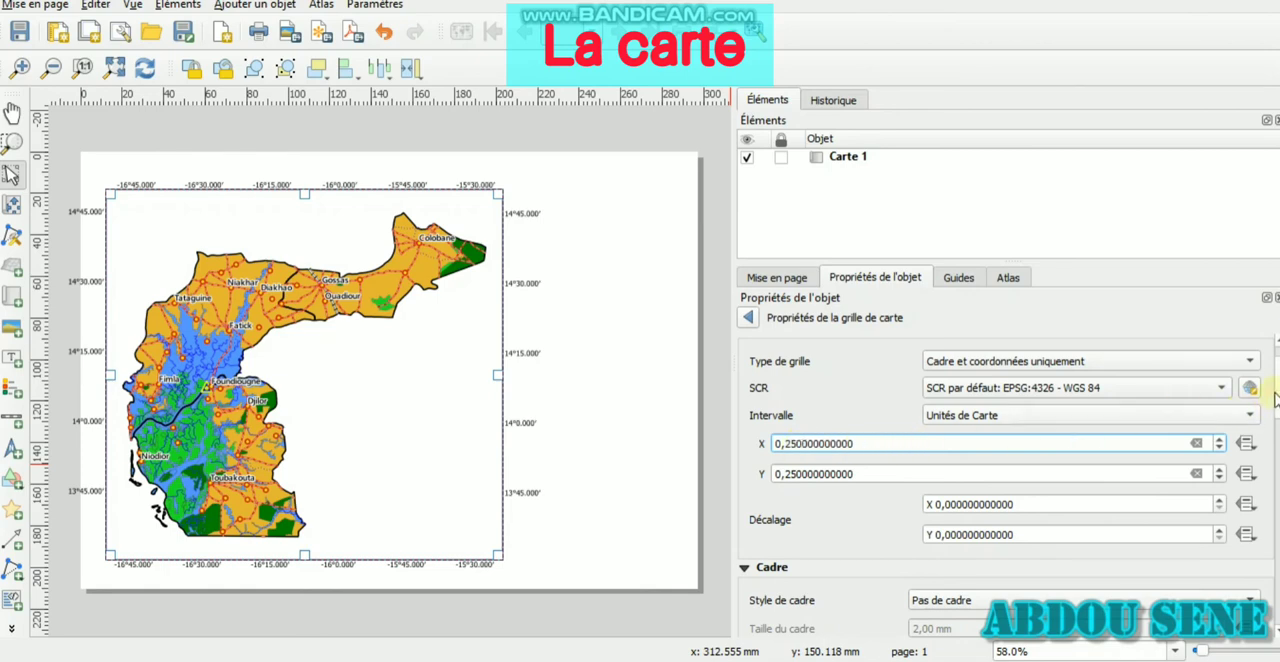
Set the grid's frame style to outward tick marks (Marques à l'extérieur)
{"action": "scroll", "coordinate": [1275, 400], "scroll_direction": "down", "scroll_amount": 2}
{"action": "scroll", "coordinate": [1180, 458], "scroll_direction": "down", "scroll_amount": 3}
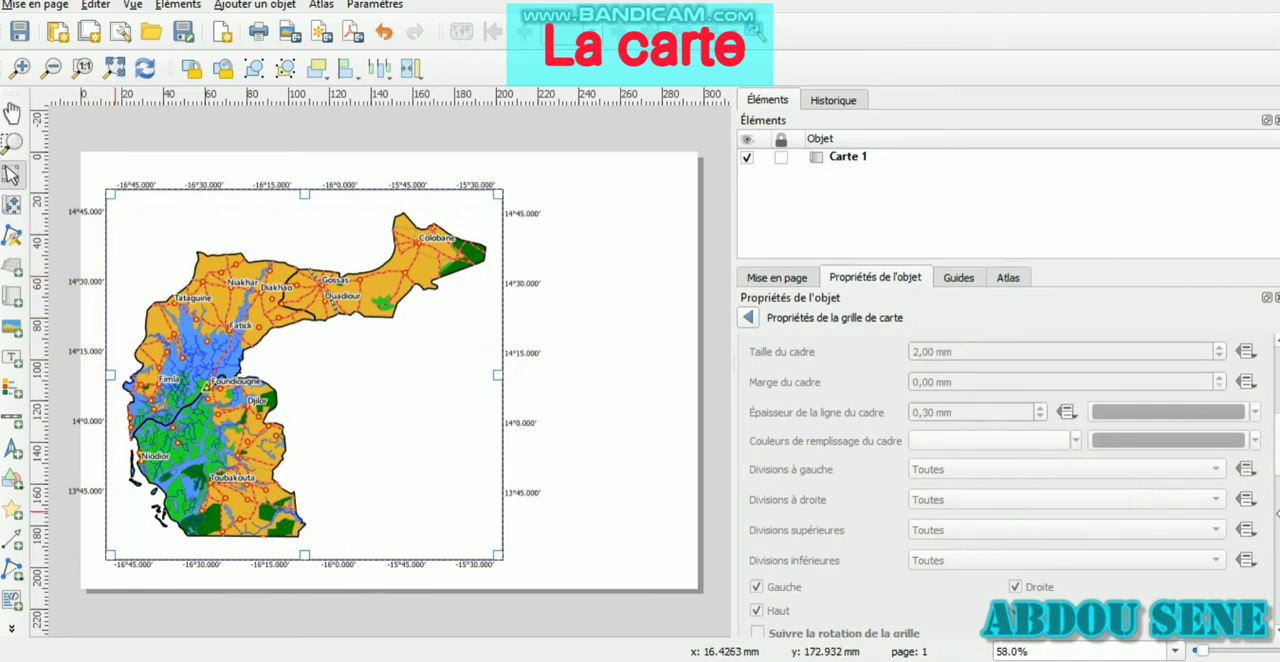
{"action": "scroll", "coordinate": [1276, 542], "scroll_direction": "down", "scroll_amount": 5}
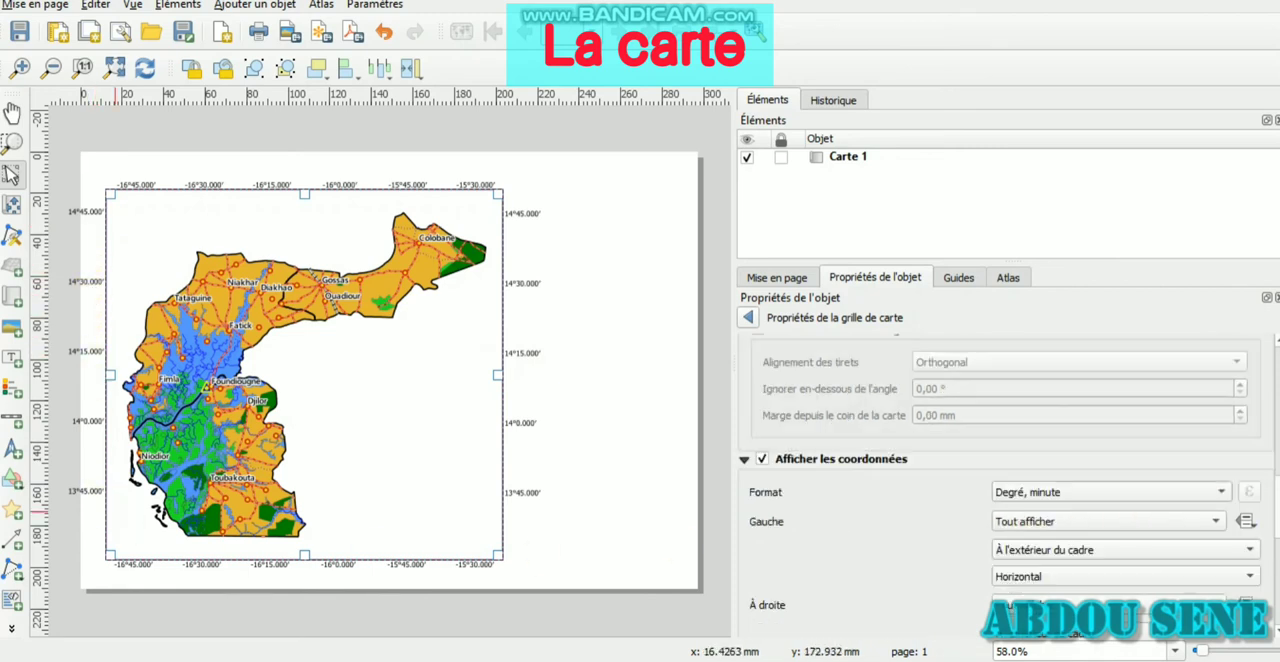
{"action": "scroll", "coordinate": [1244, 405], "scroll_direction": "up", "scroll_amount": 3}
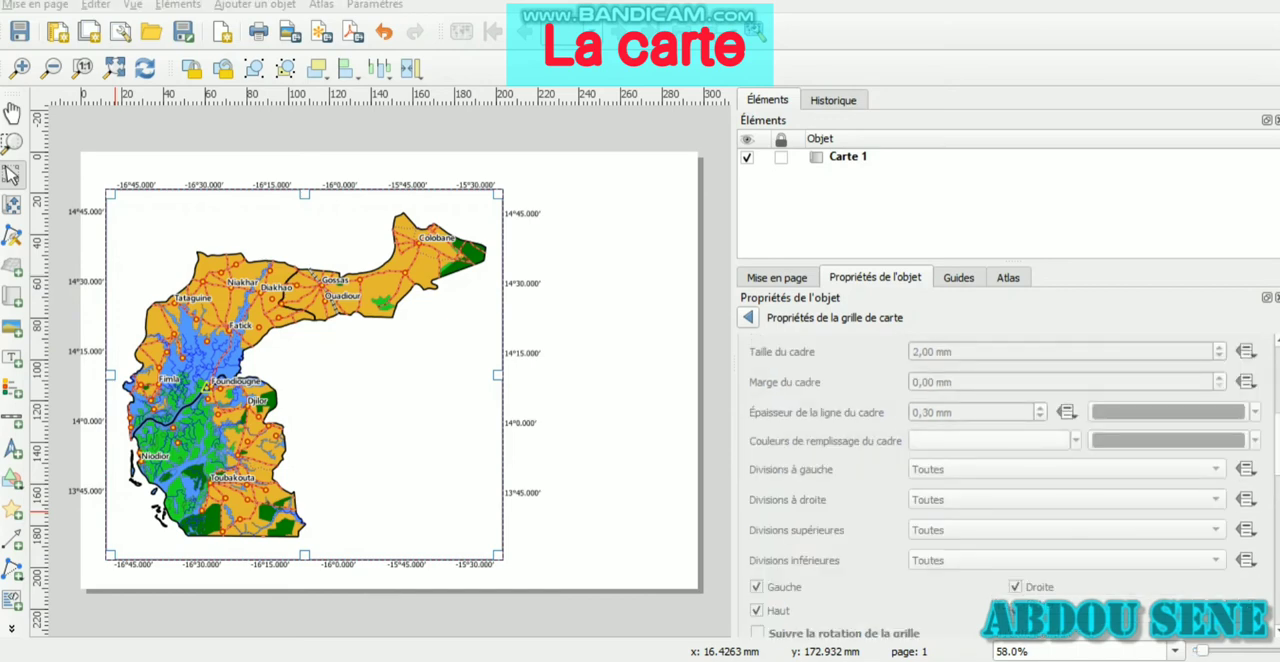
{"action": "scroll", "coordinate": [1008, 480], "scroll_direction": "up", "scroll_amount": 3}
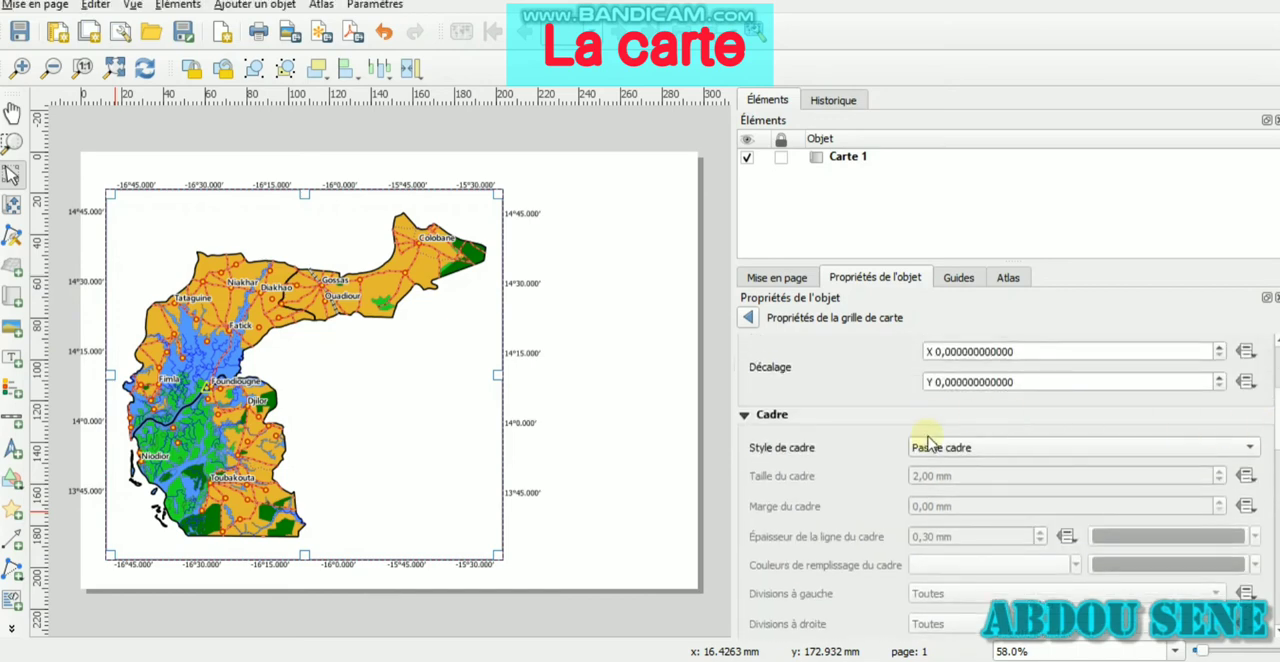
{"action": "left_click", "coordinate": [930, 446]}
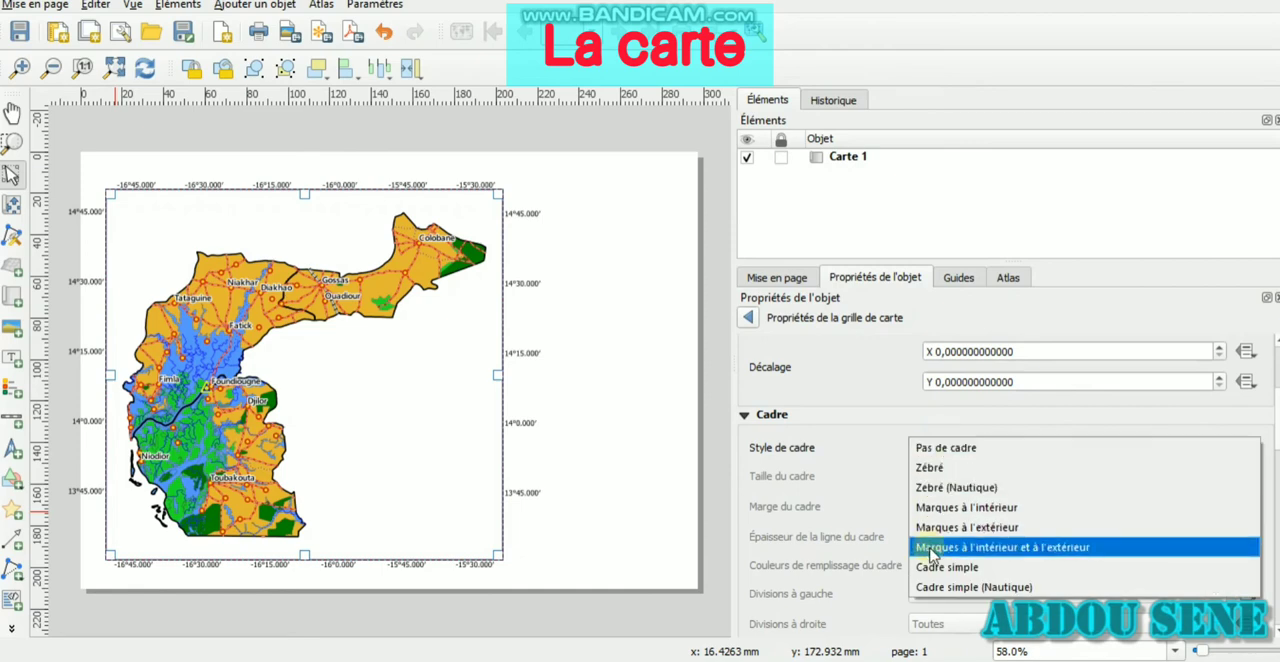
{"action": "left_click", "coordinate": [965, 528]}
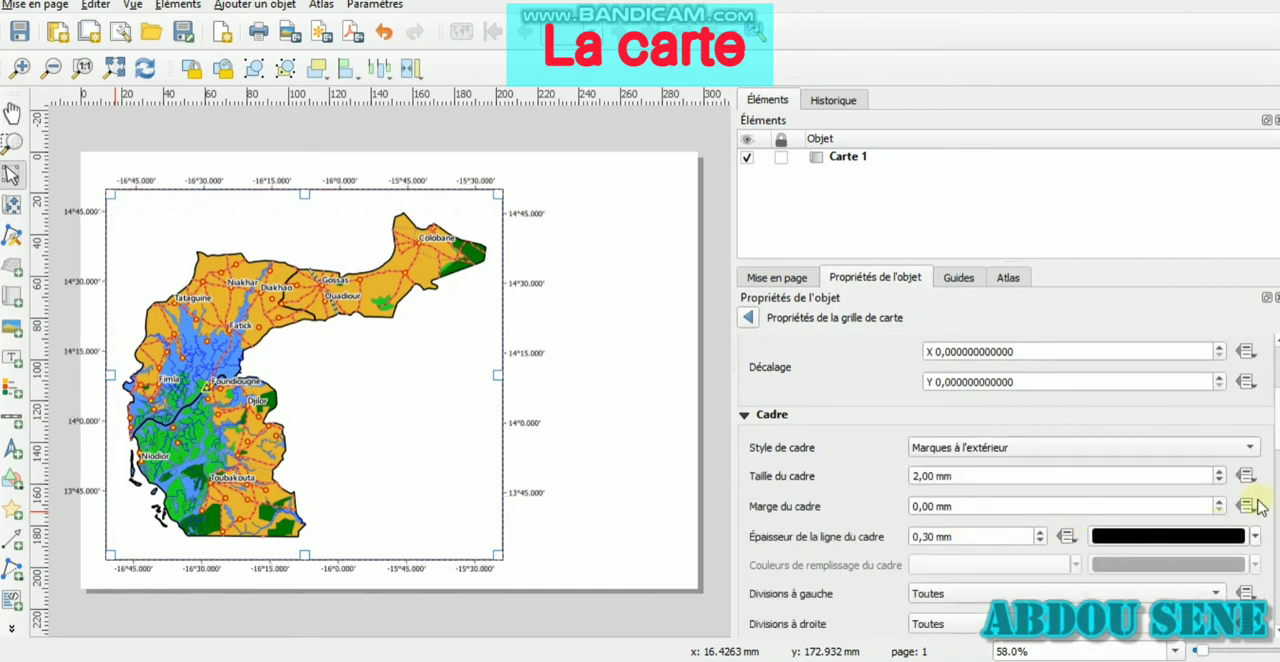
Orient the grid coordinates on the map's left side as Vertical descendant and on its right side as Vertical ascendant
{"action": "scroll", "coordinate": [1277, 442], "scroll_direction": "down", "scroll_amount": 5}
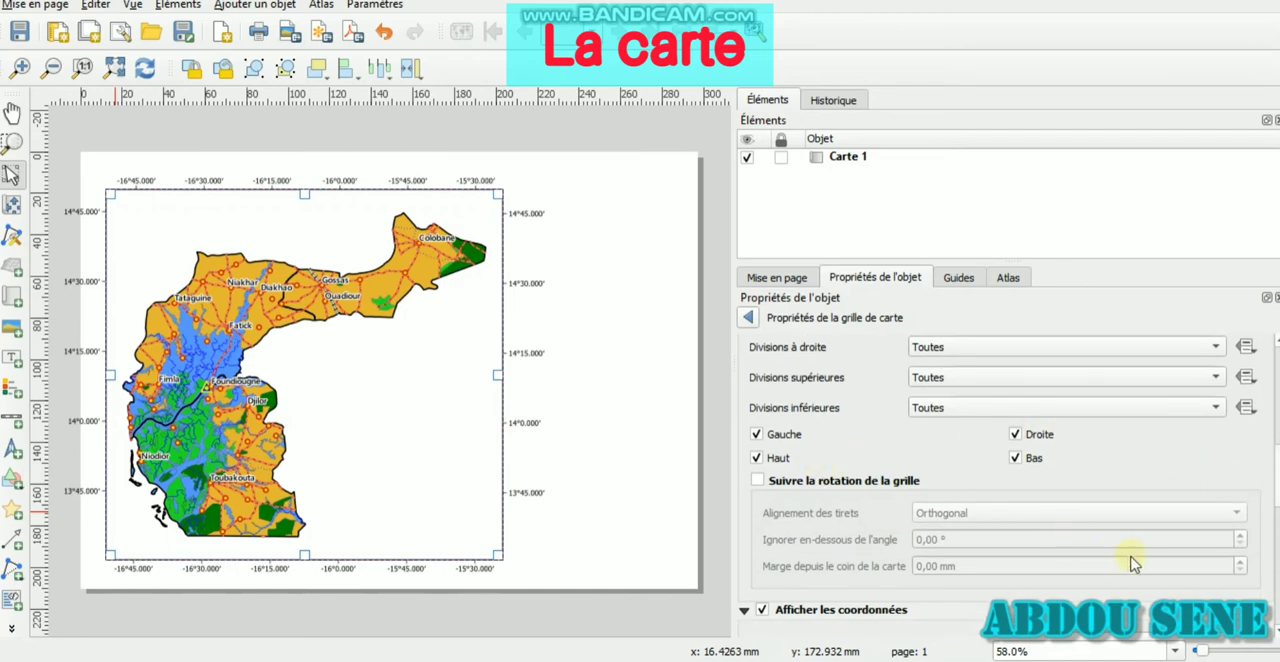
{"action": "scroll", "coordinate": [1277, 490], "scroll_direction": "down", "scroll_amount": 6}
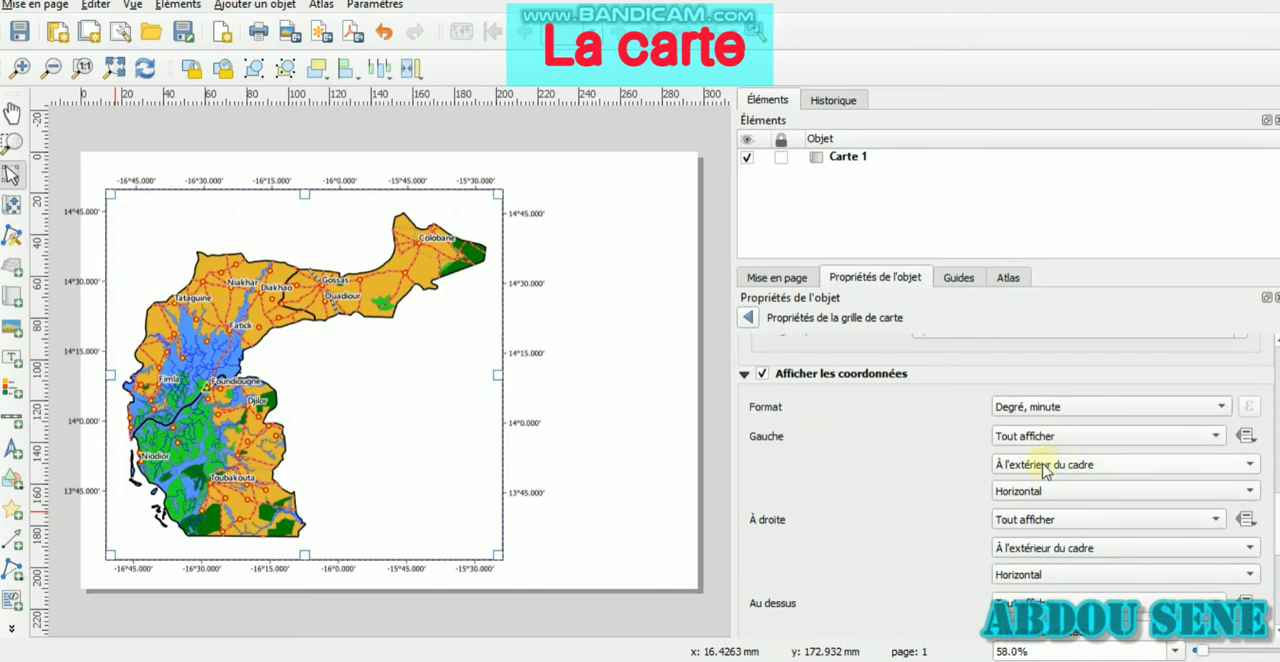
{"action": "left_click", "coordinate": [1078, 500]}
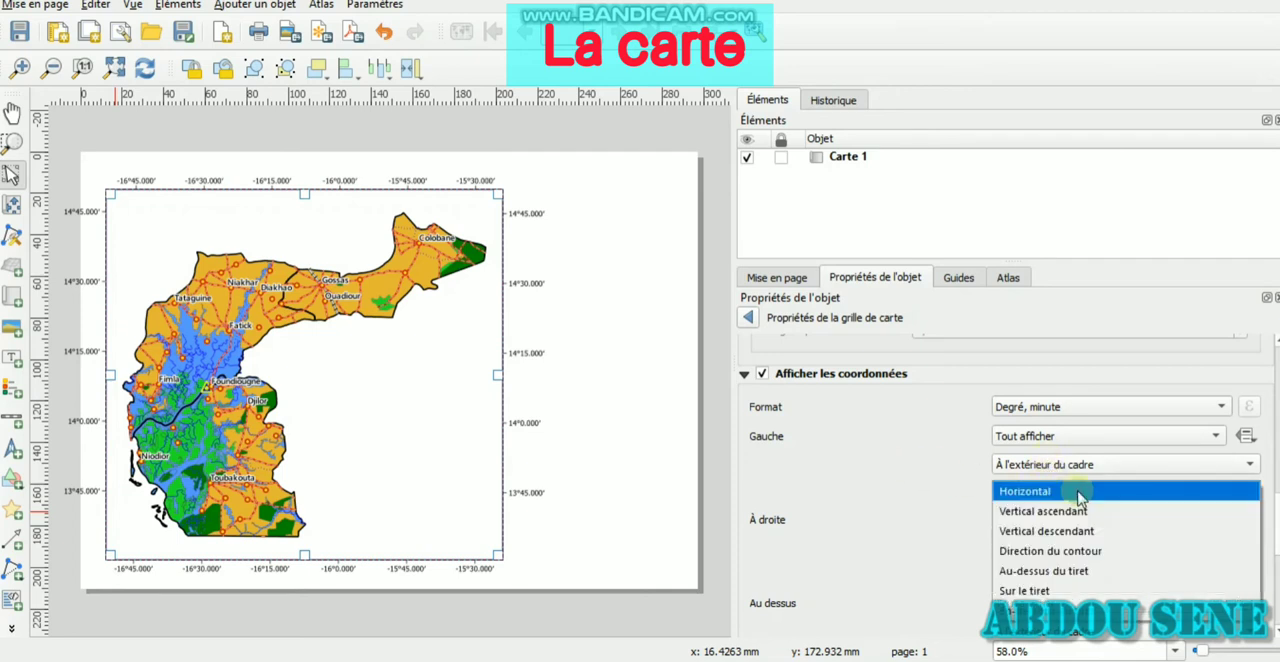
{"action": "left_click", "coordinate": [1062, 528]}
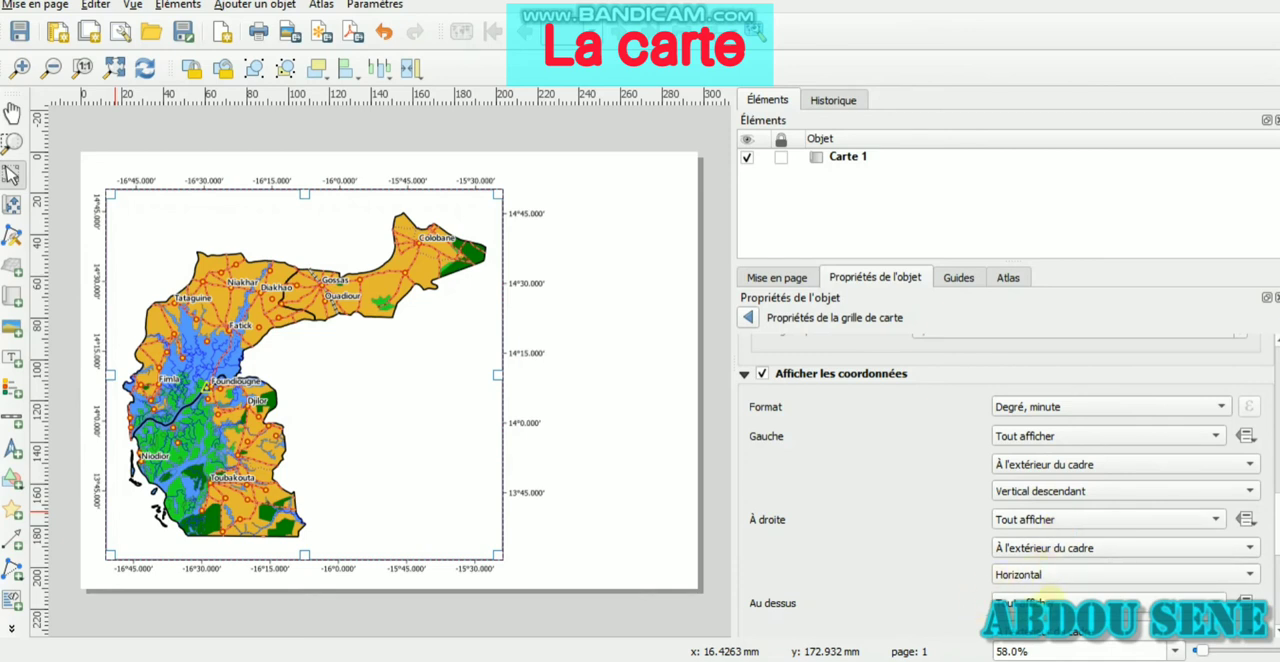
{"action": "left_click", "coordinate": [1050, 575]}
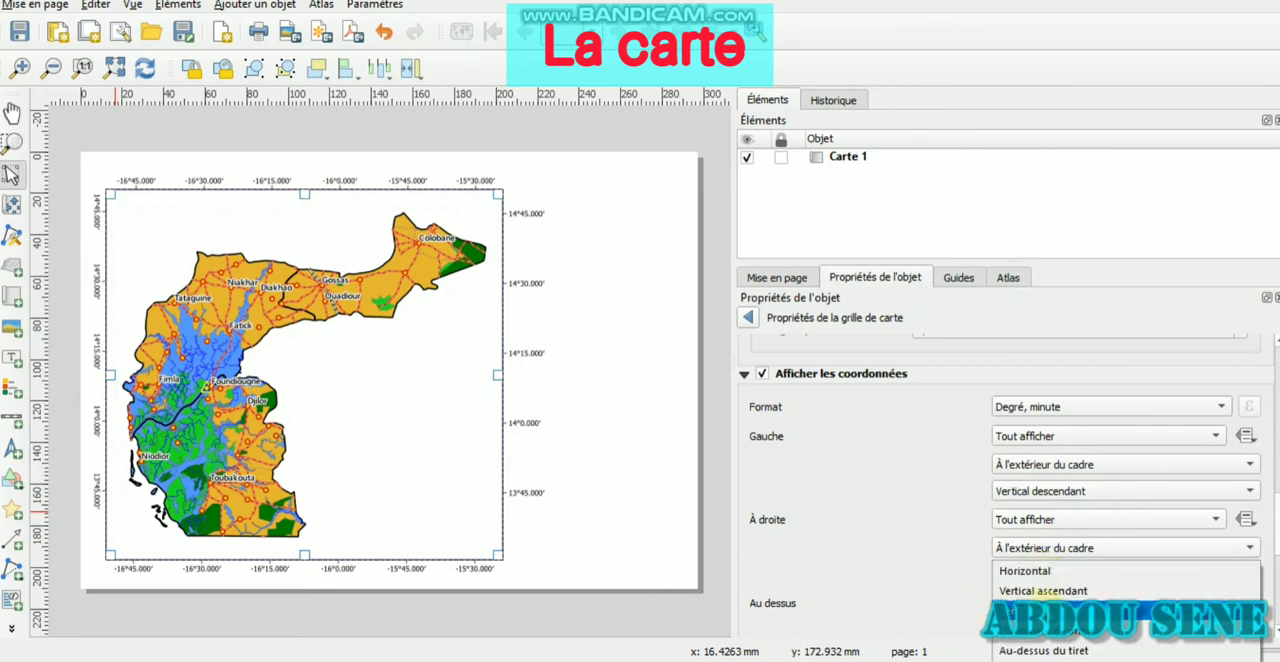
{"action": "left_click", "coordinate": [1045, 591]}
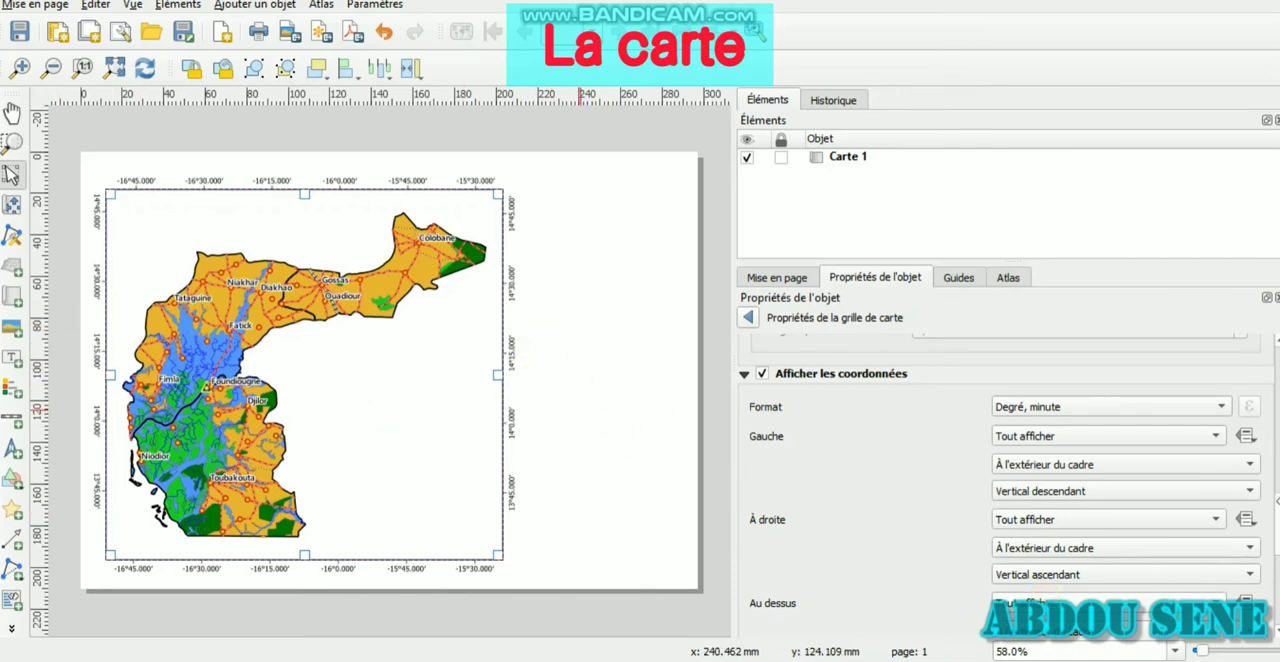
Set the grid coordinate annotations' font style to bold (Gras) and lock the Carte 1 item
{"action": "scroll", "coordinate": [1000, 484], "scroll_direction": "down", "scroll_amount": 10}
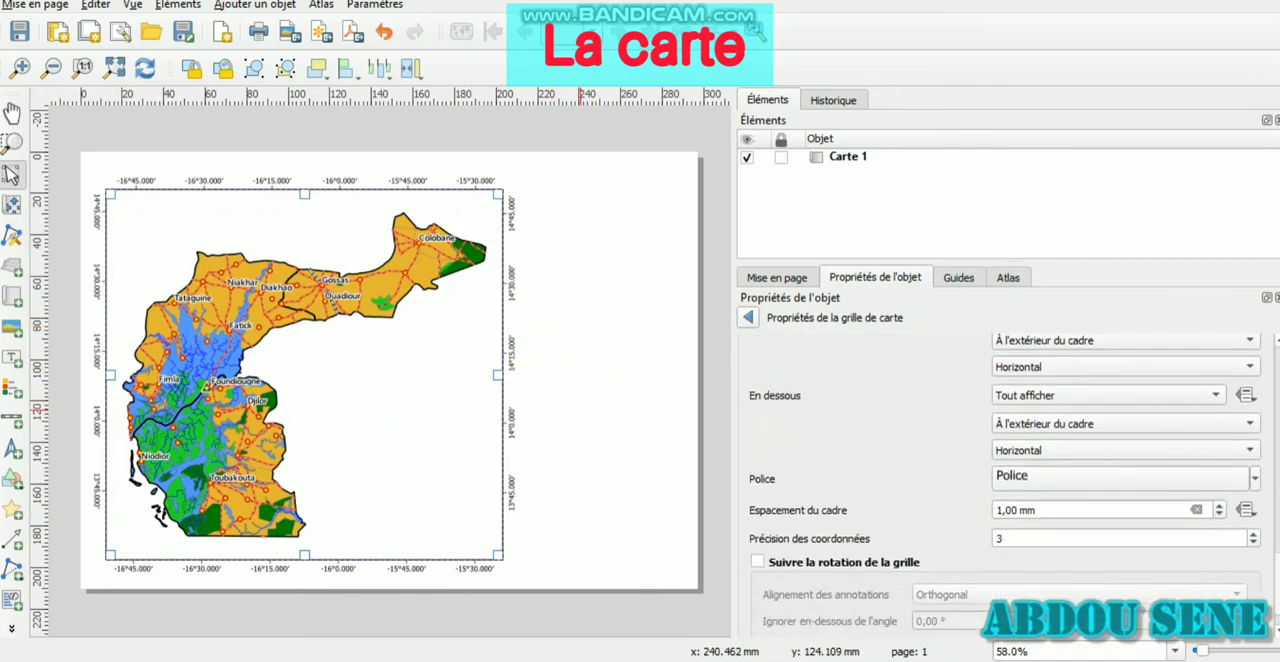
{"action": "left_click", "coordinate": [1110, 466]}
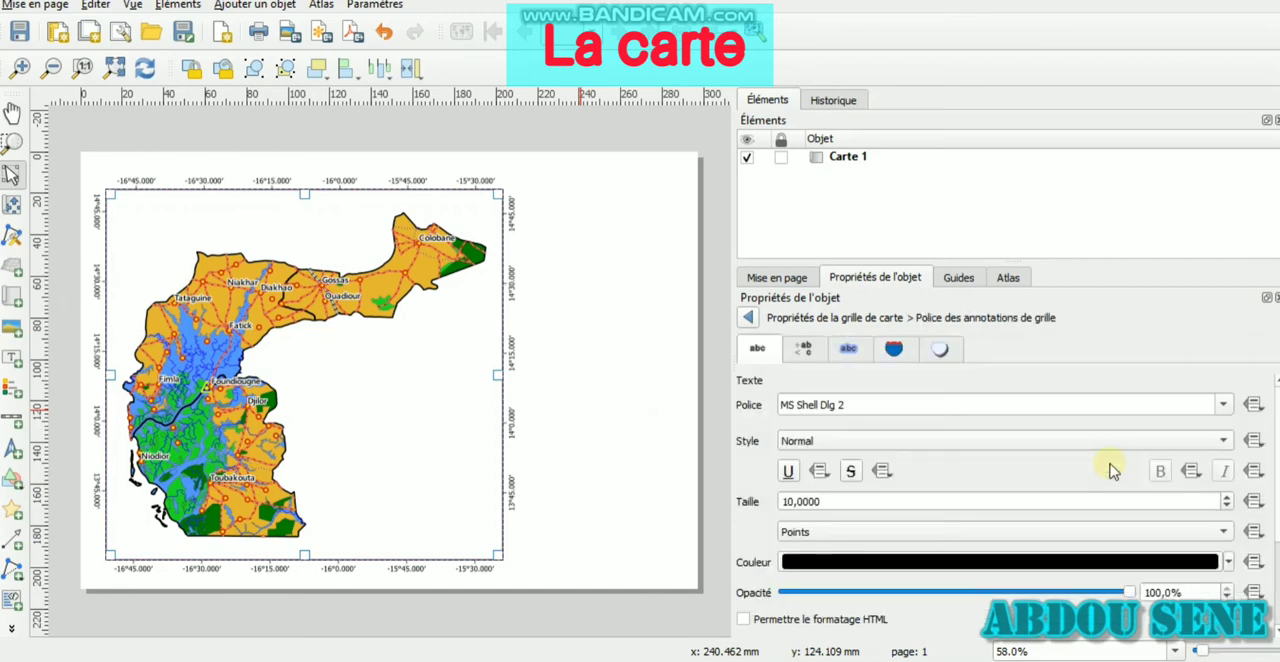
{"action": "left_click", "coordinate": [828, 438]}
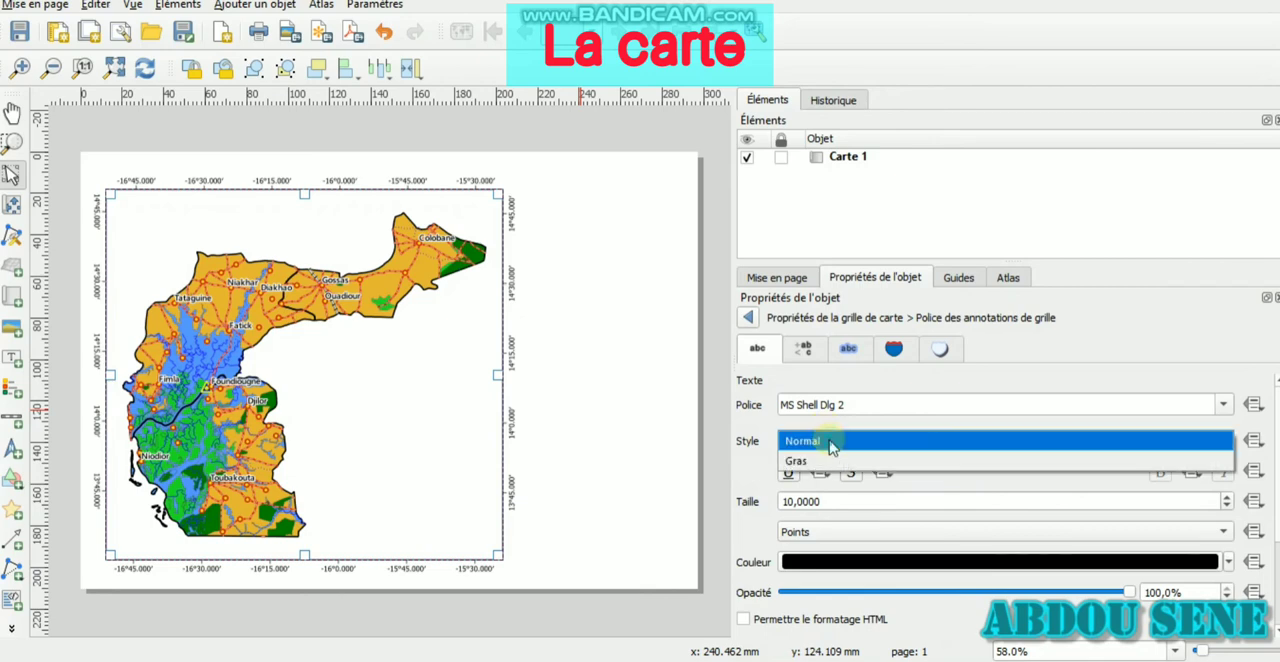
{"action": "left_click", "coordinate": [828, 461]}
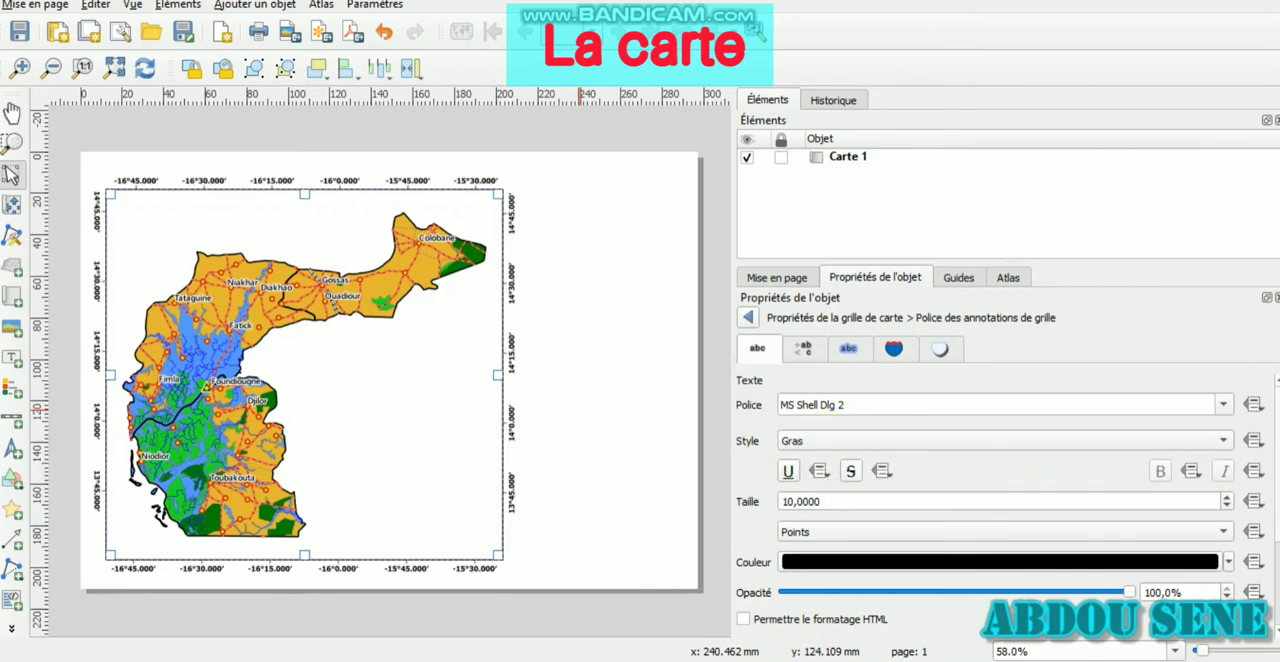
{"action": "scroll", "coordinate": [1000, 500], "scroll_direction": "down", "scroll_amount": 3}
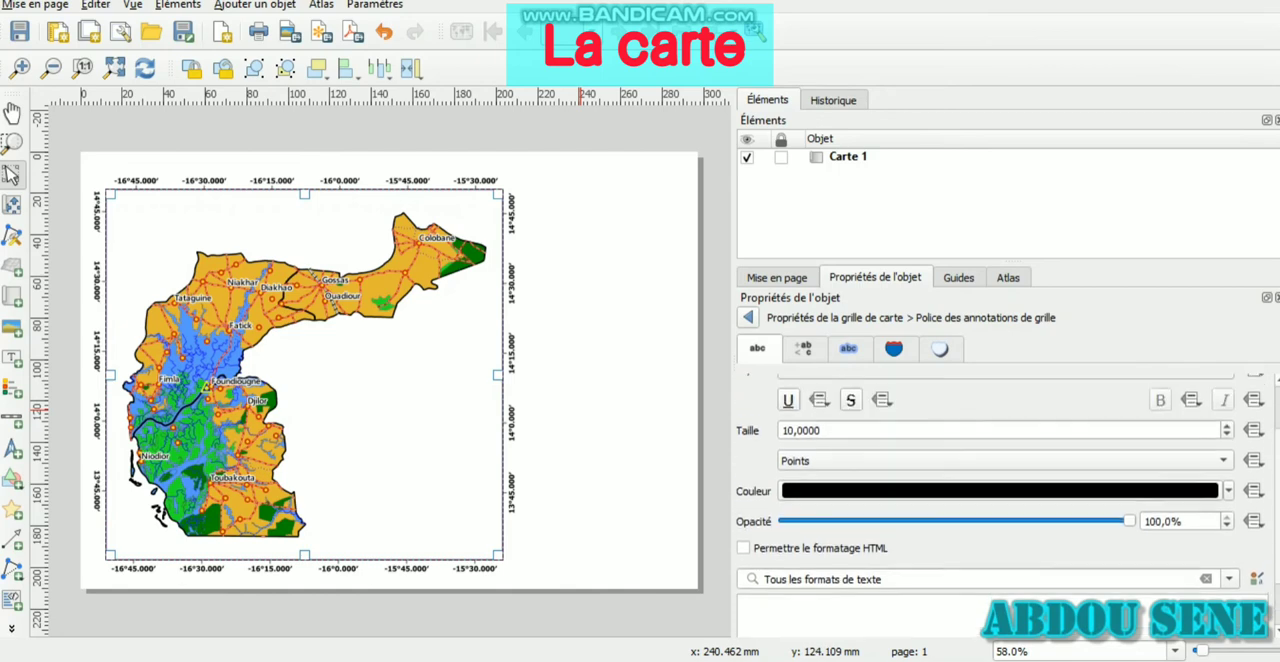
{"action": "scroll", "coordinate": [1000, 500], "scroll_direction": "up", "scroll_amount": 3}
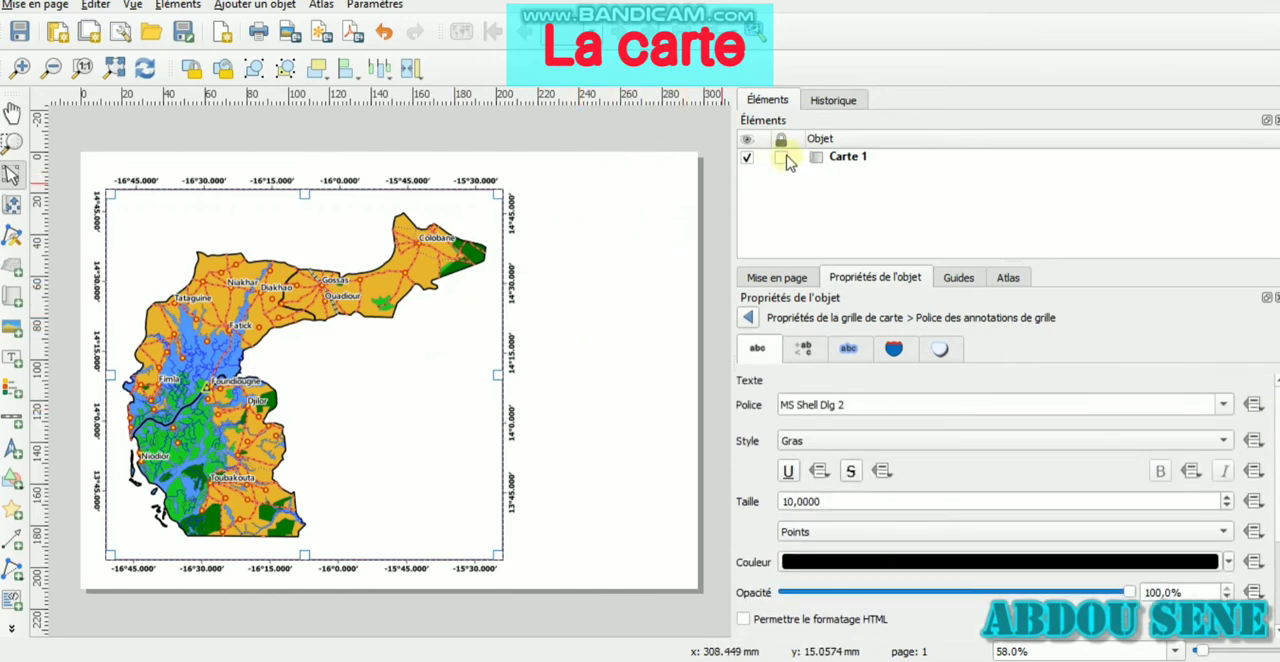
{"action": "left_click", "coordinate": [784, 158]}
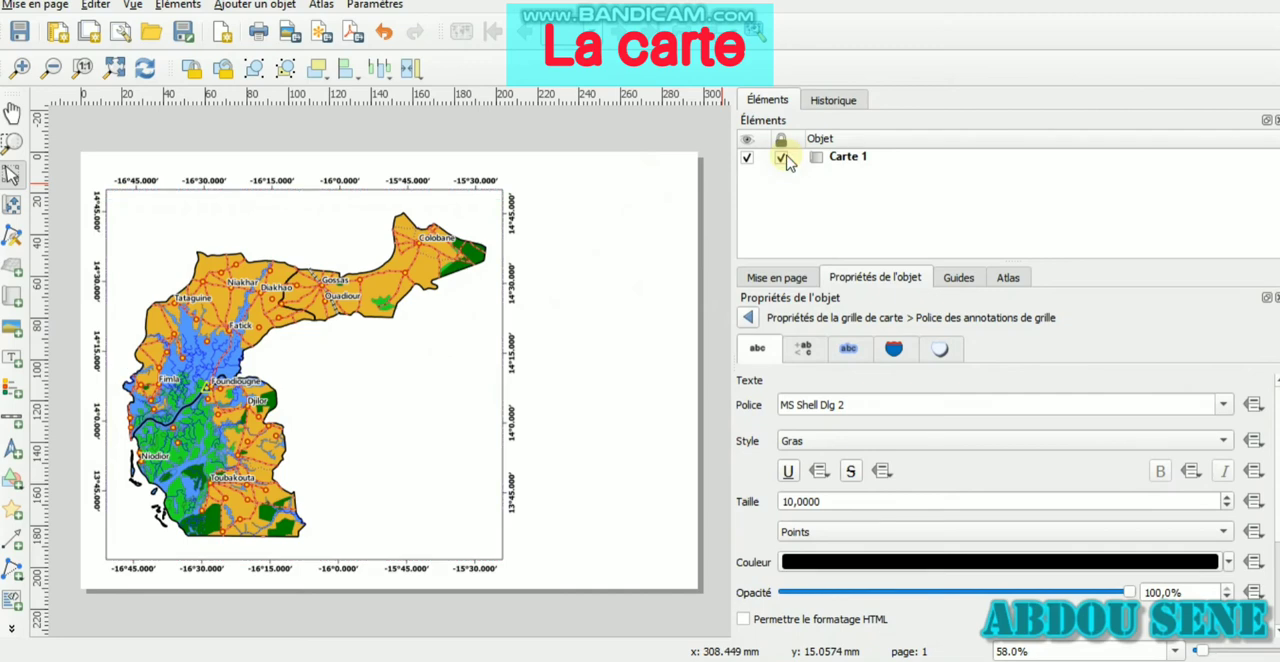
Add a scale bar inside the map frame's lower-right corner and lock it
{"action": "left_click", "coordinate": [13, 419]}
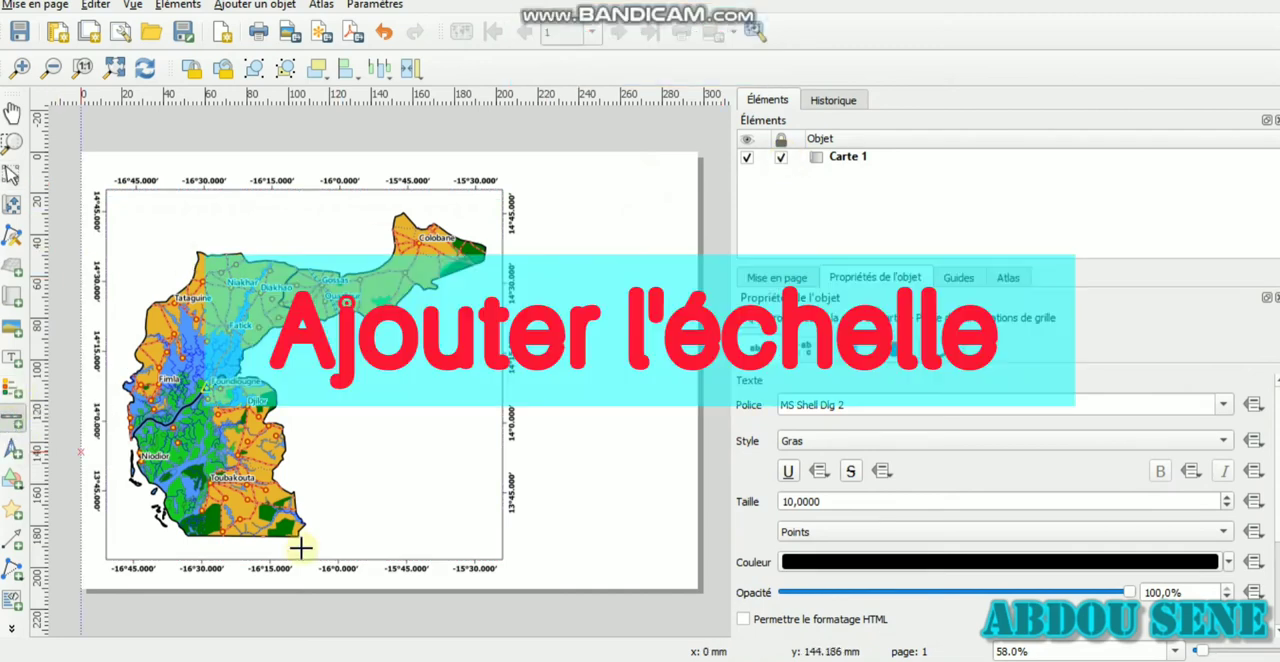
{"action": "left_click_drag", "start_coordinate": [370, 533], "coordinate": [472, 542]}
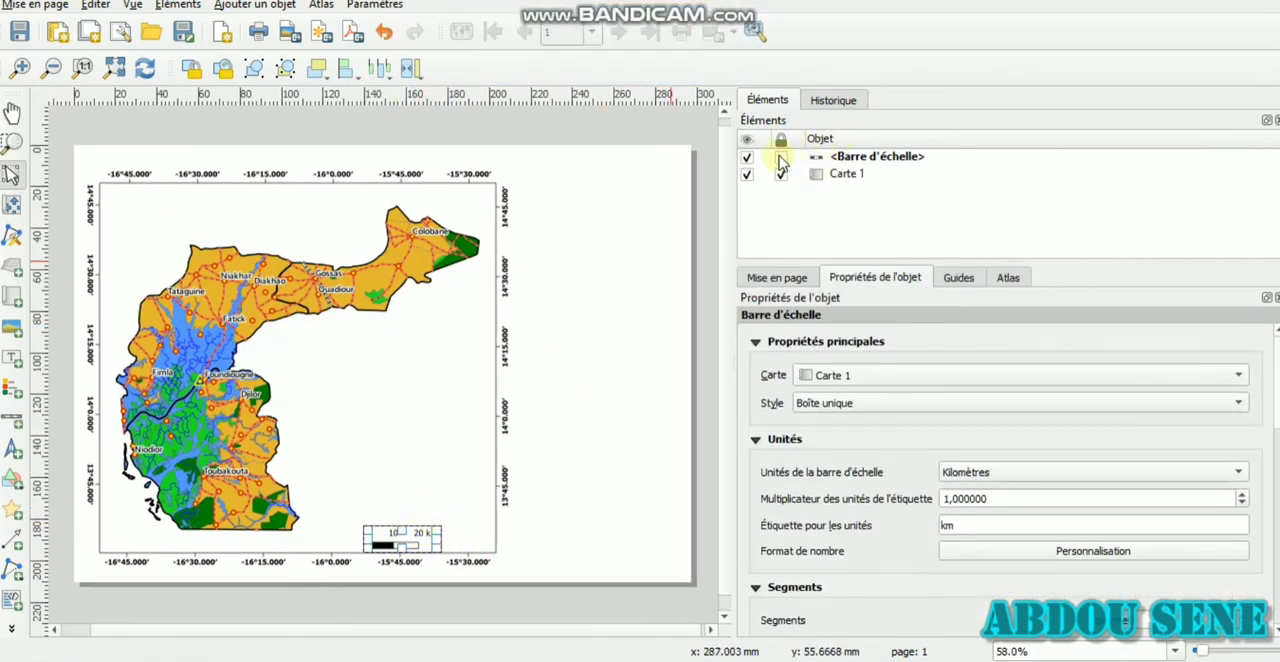
{"action": "left_click", "coordinate": [781, 158]}
{"action": "left_click", "coordinate": [13, 389]}
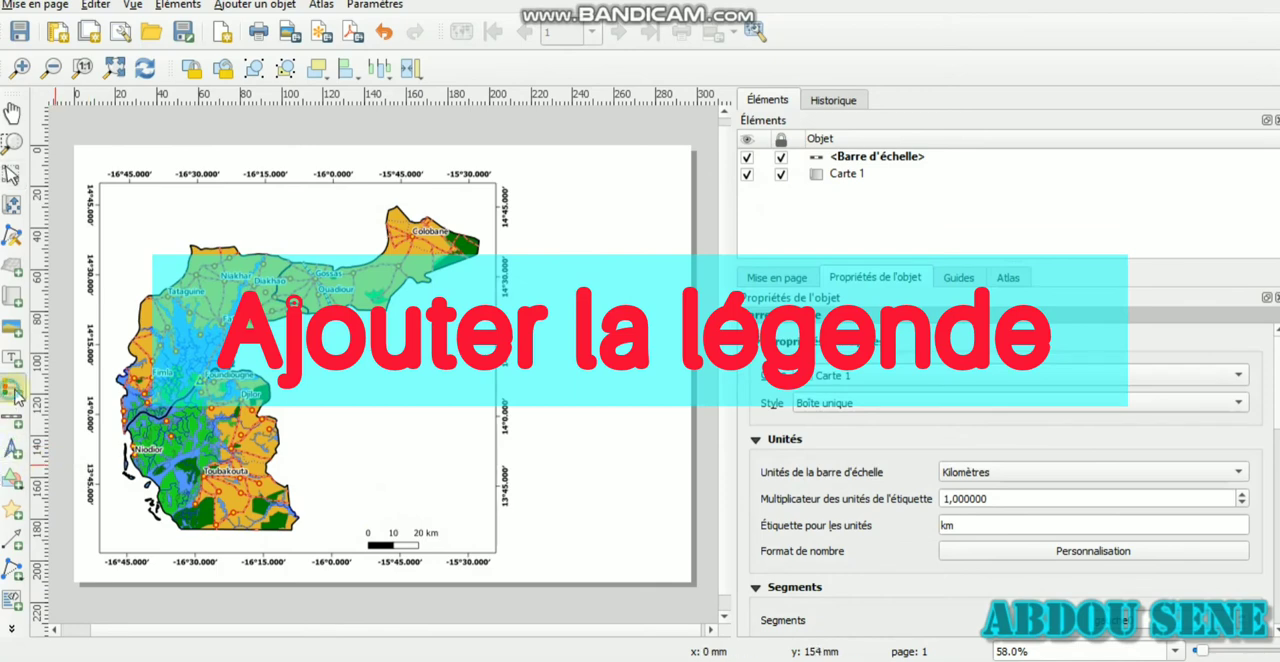
{"action": "left_click", "coordinate": [548, 323]}
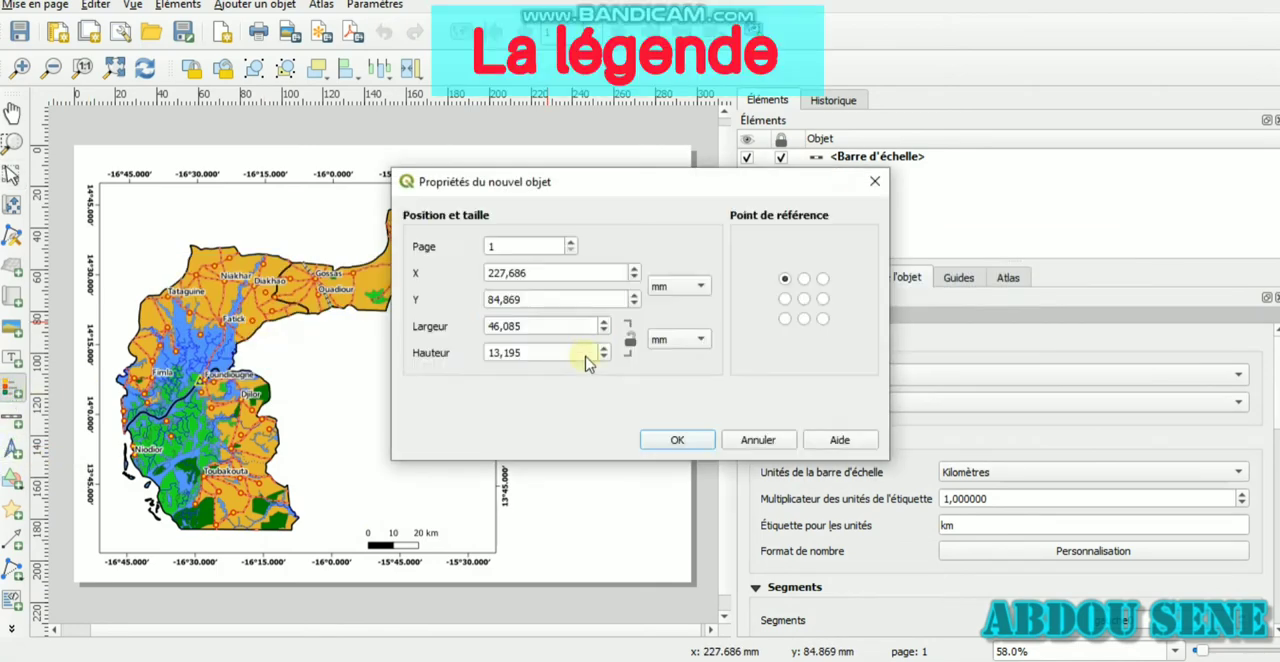
{"action": "left_click", "coordinate": [874, 181]}
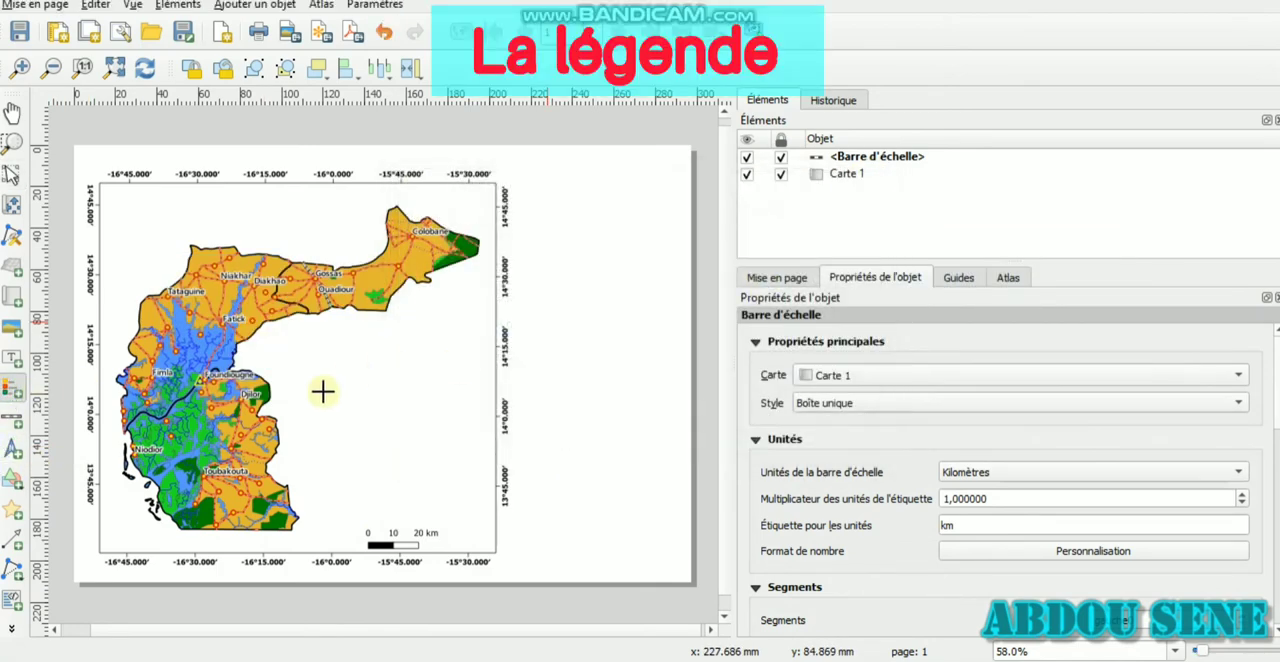
Draw a legend for Carte 1 in the blank page area to the right of the map
{"action": "left_click", "coordinate": [13, 389]}
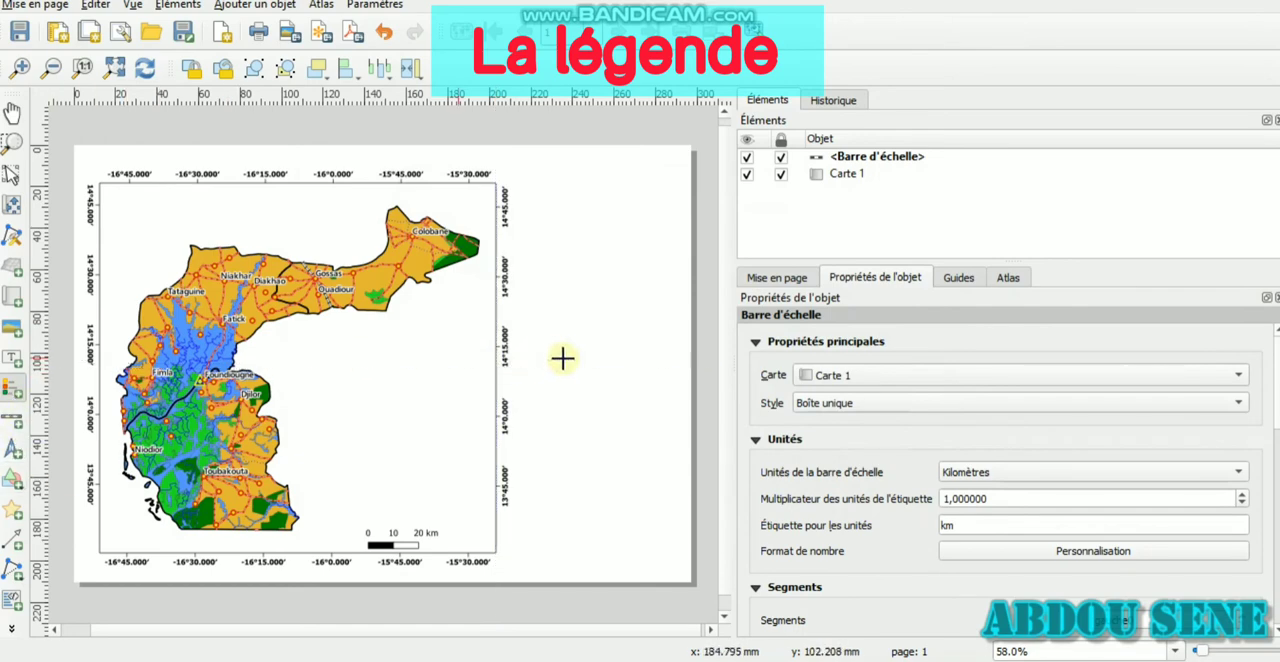
{"action": "left_click_drag", "start_coordinate": [549, 320], "coordinate": [667, 483]}
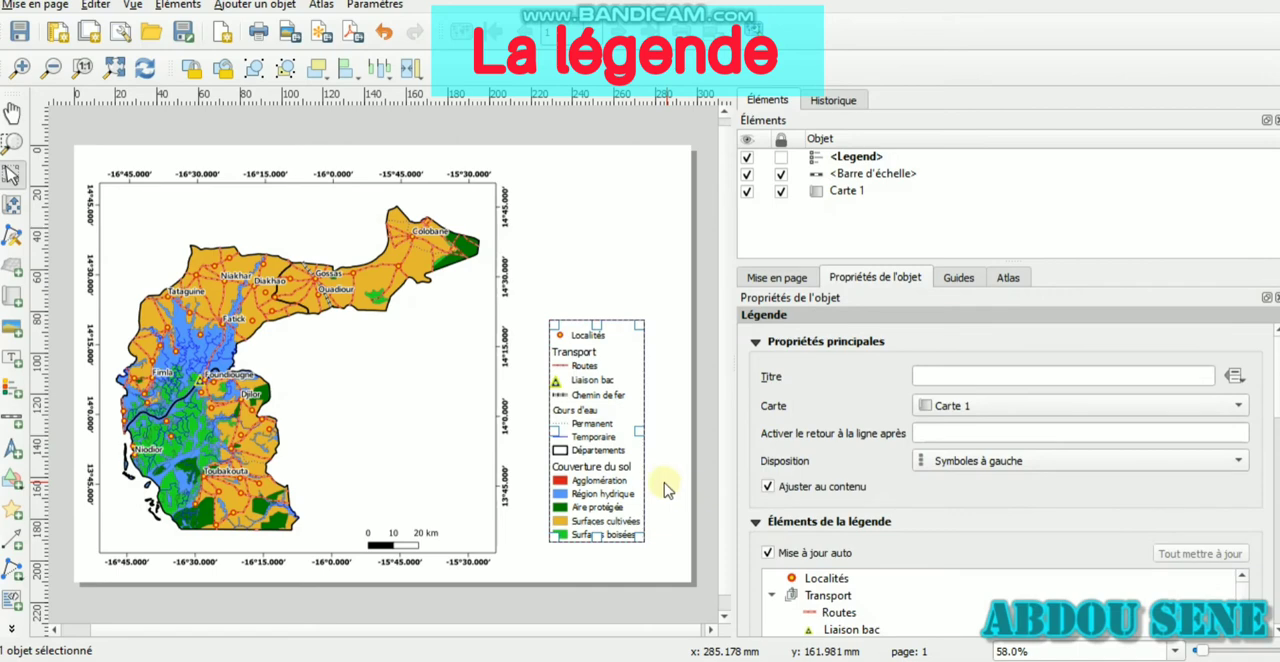
Turn off the legend's fit to content (Ajuster au contenu), widen it to the page's right edge and shift it up
{"action": "left_click", "coordinate": [768, 488]}
{"action": "left_click_drag", "start_coordinate": [640, 431], "coordinate": [688, 431]}
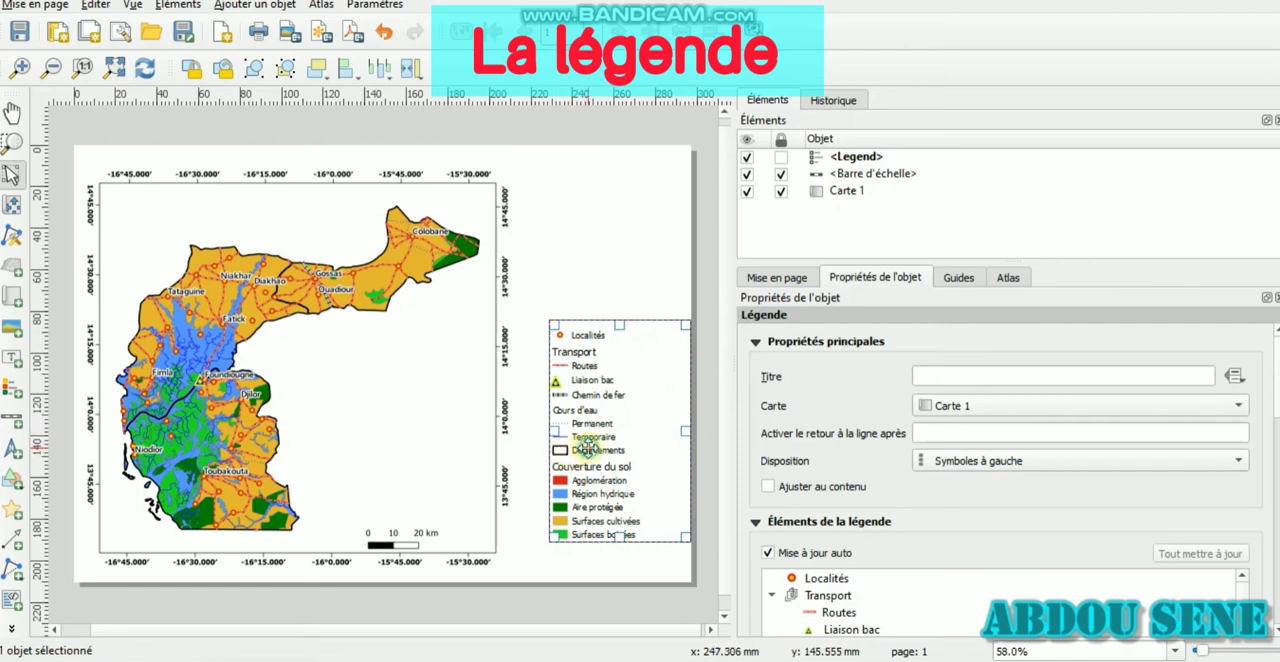
{"action": "left_click_drag", "start_coordinate": [586, 449], "coordinate": [586, 420]}
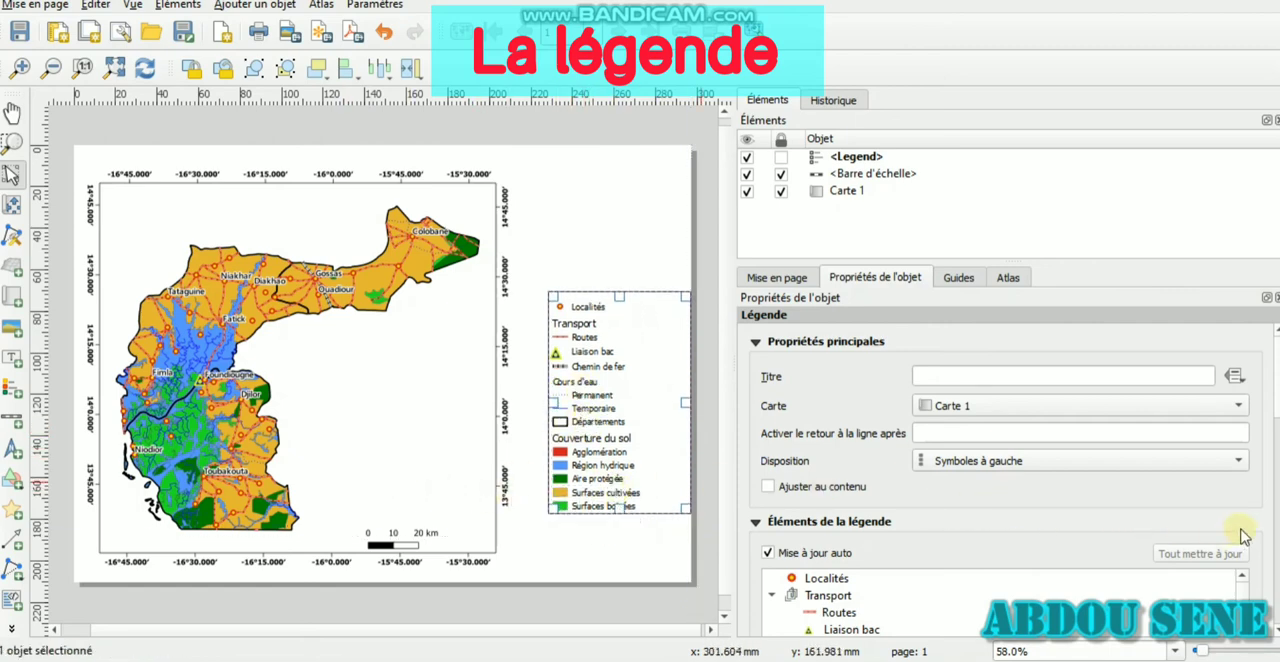
Set the legend title font to bold (Gras), size 18
{"action": "left_click_drag", "start_coordinate": [1277, 394], "coordinate": [1274, 525]}
{"action": "left_click", "coordinate": [766, 419]}
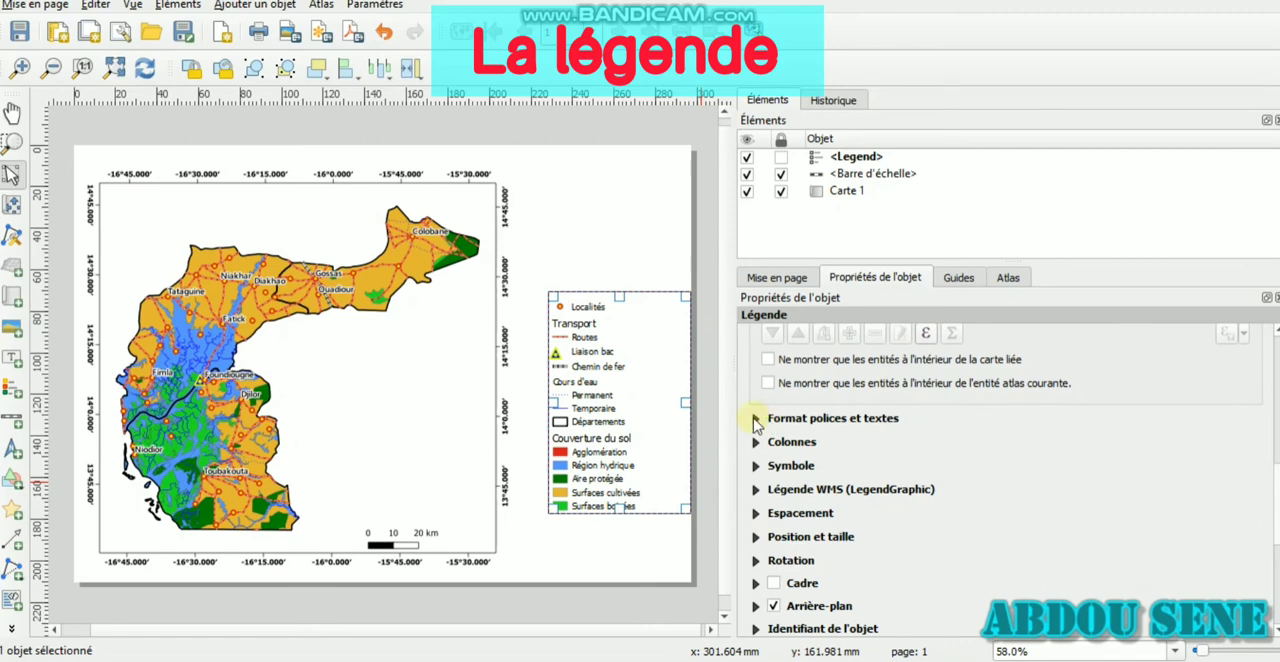
{"action": "left_click", "coordinate": [756, 419]}
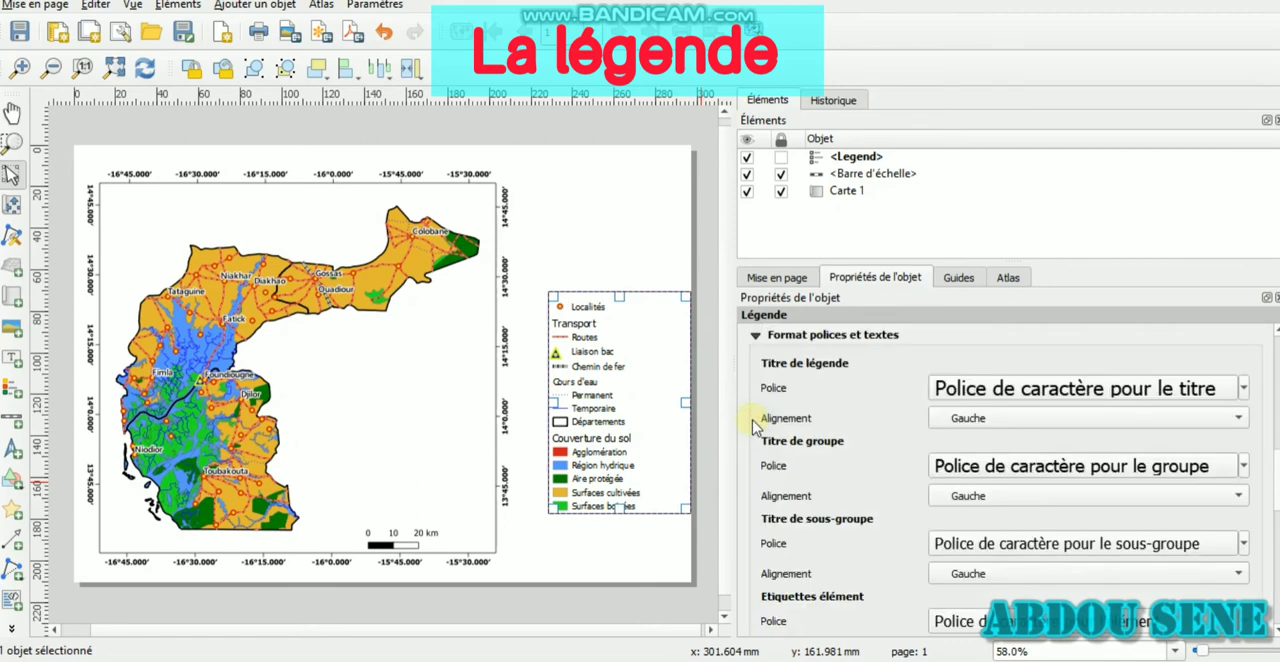
{"action": "left_click", "coordinate": [1092, 392]}
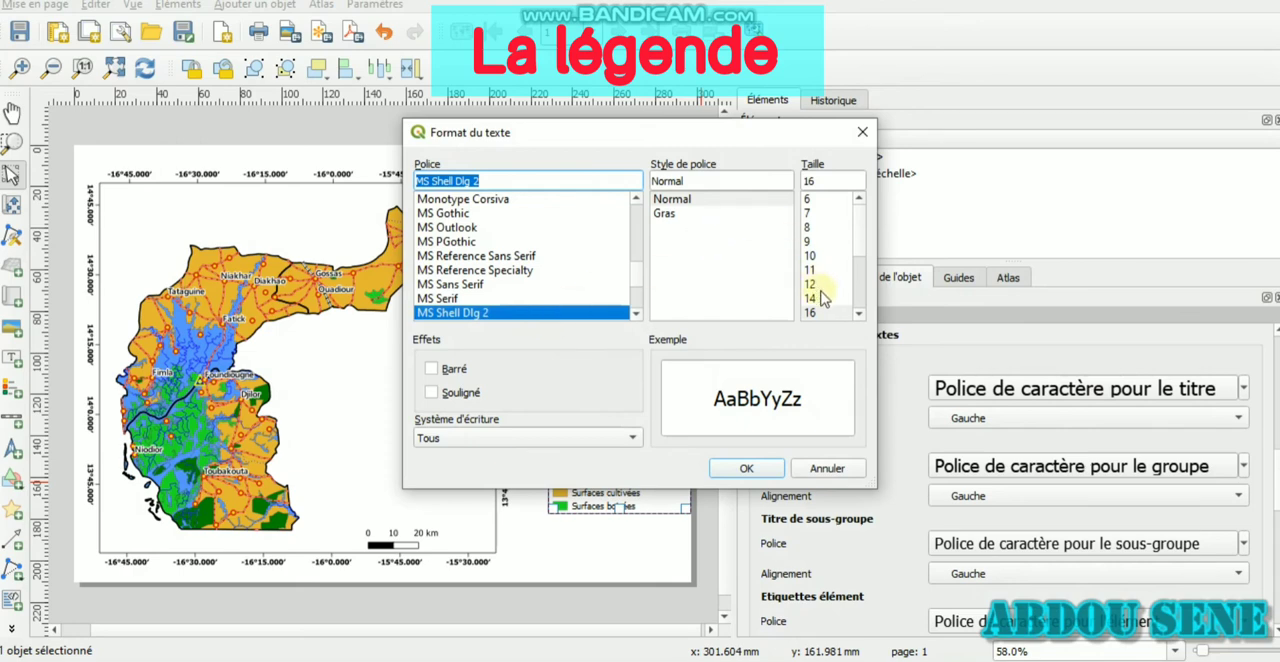
{"action": "scroll", "coordinate": [860, 284], "scroll_direction": "down", "scroll_amount": 3}
{"action": "left_click", "coordinate": [812, 213]}
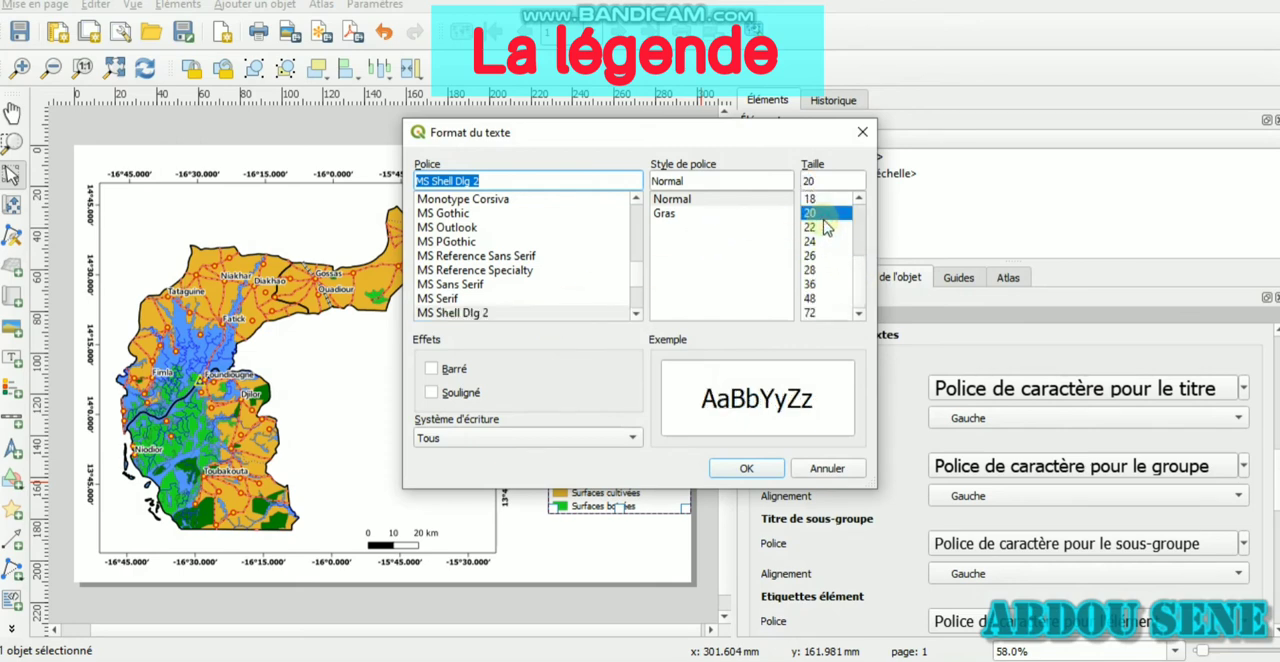
{"action": "left_click", "coordinate": [826, 199]}
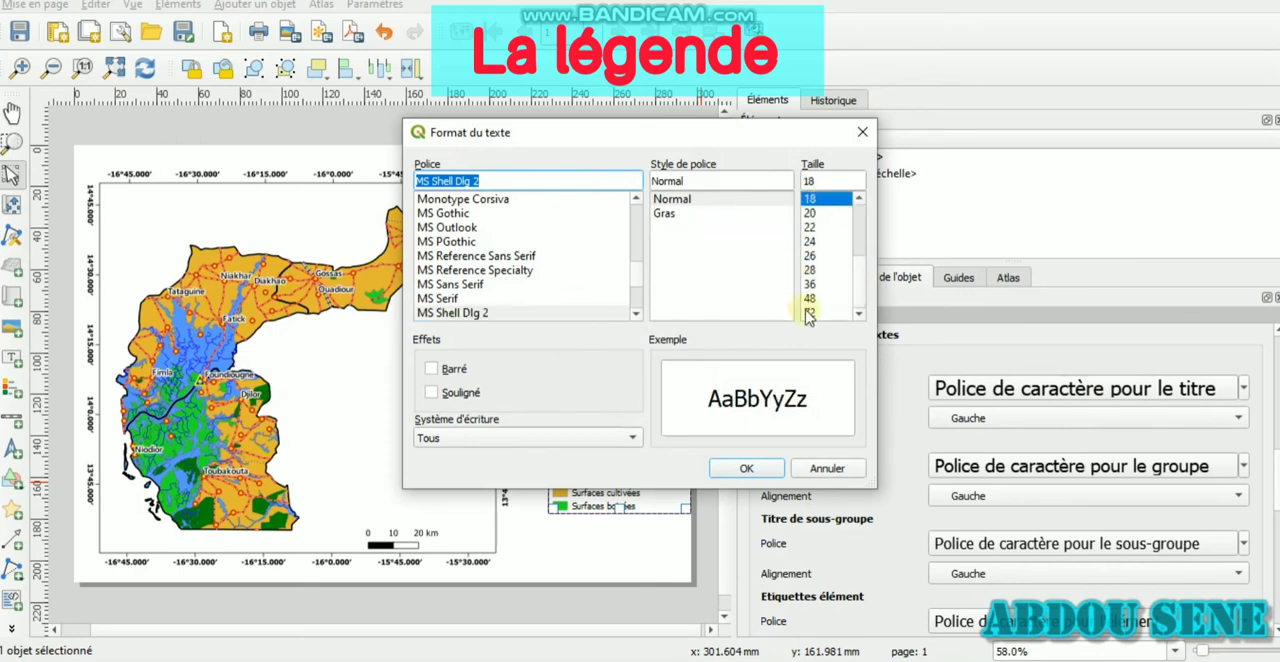
{"action": "left_click", "coordinate": [668, 214]}
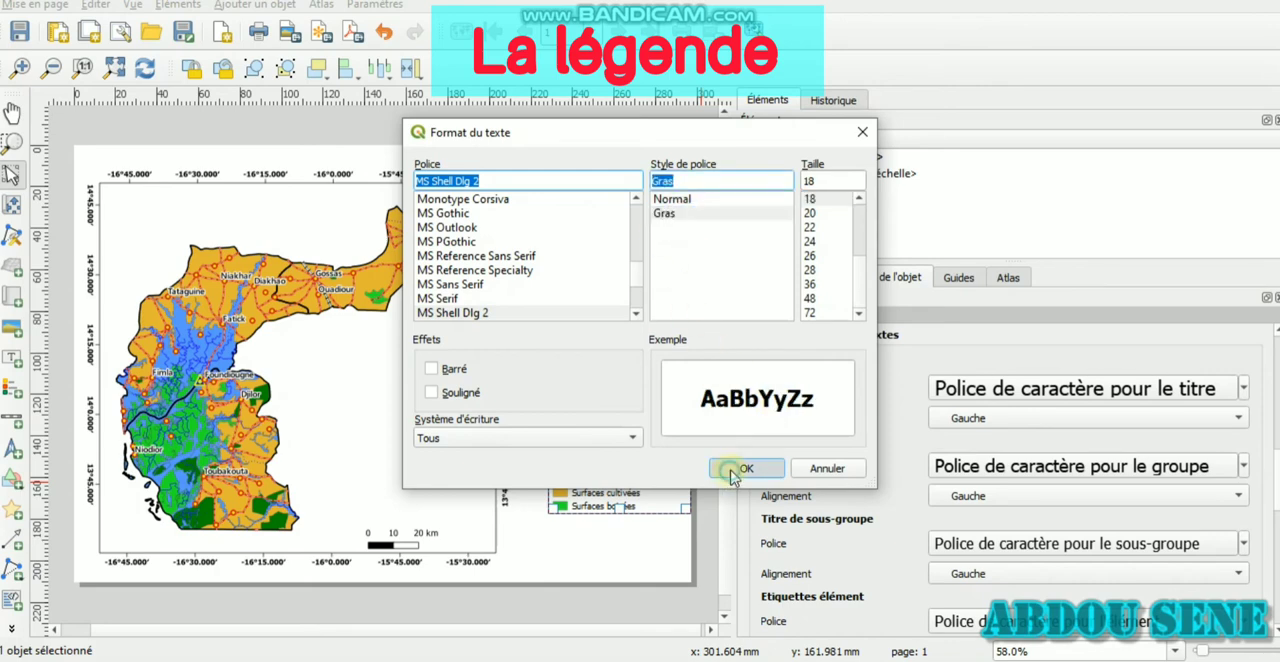
{"action": "left_click", "coordinate": [740, 470]}
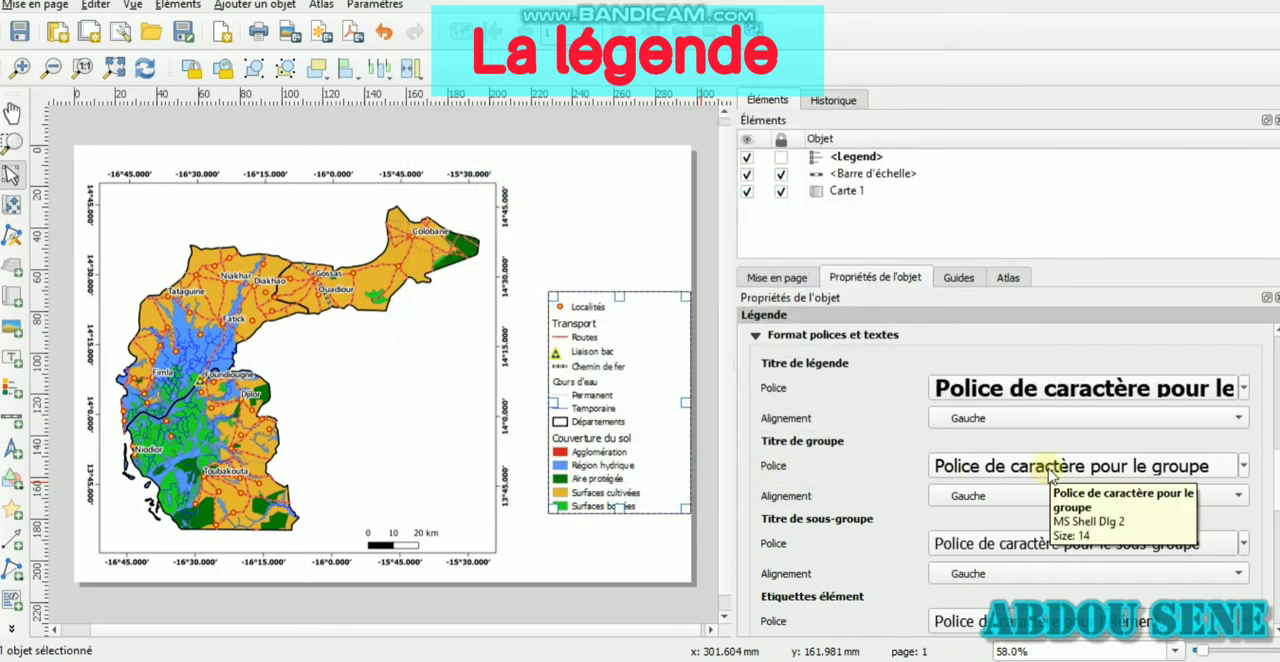
Set the legend's group title font style to bold (Gras)
{"action": "left_click", "coordinate": [1050, 470]}
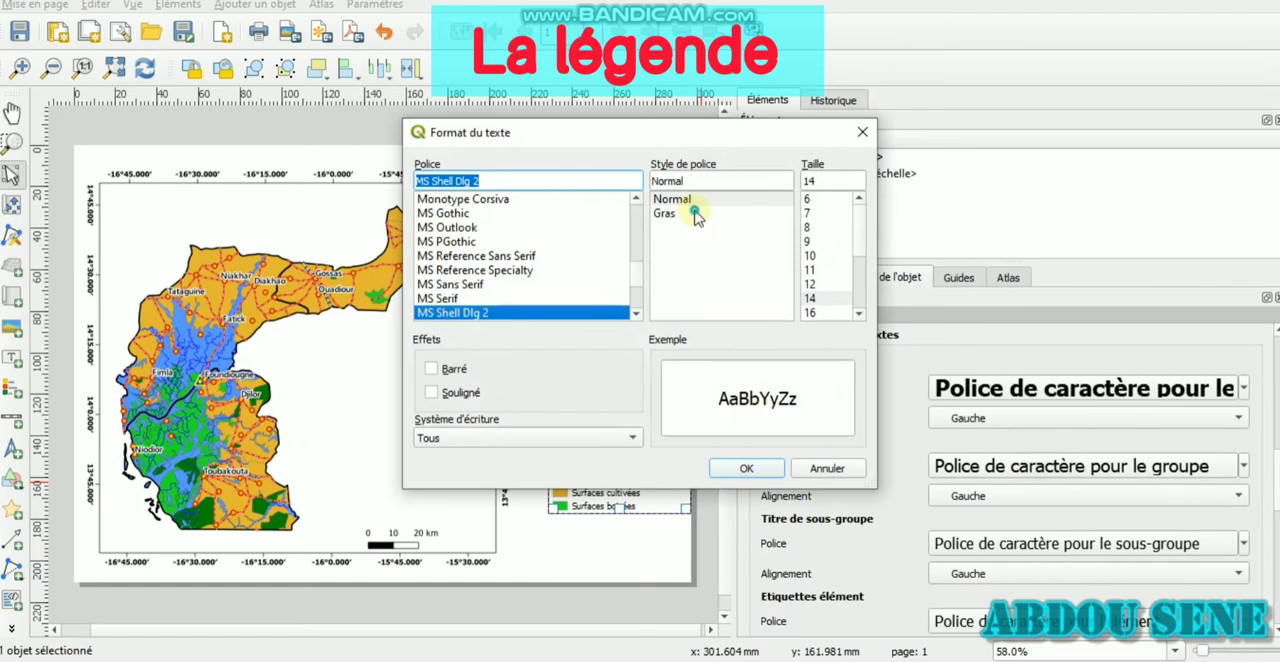
{"action": "left_click", "coordinate": [692, 212]}
{"action": "left_click", "coordinate": [745, 469]}
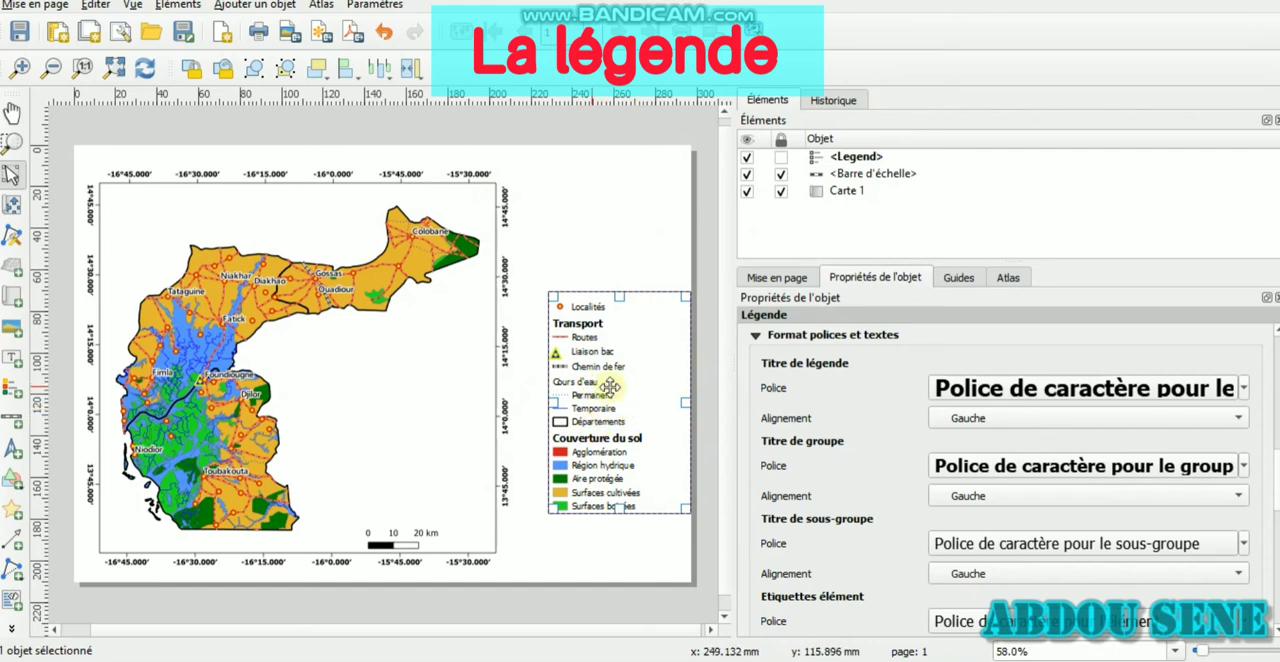
Set the legend's subgroup title font to bold (Gras), size 14
{"action": "left_click", "coordinate": [1018, 556]}
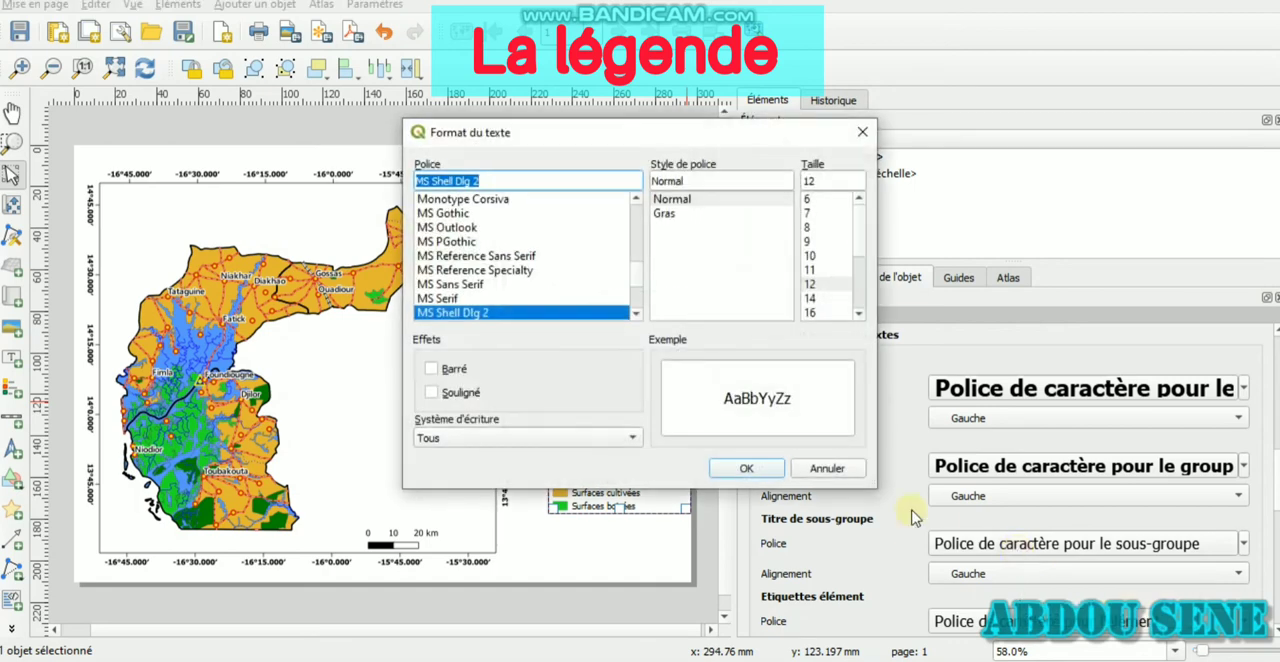
{"action": "left_click", "coordinate": [697, 214]}
{"action": "left_click", "coordinate": [810, 298]}
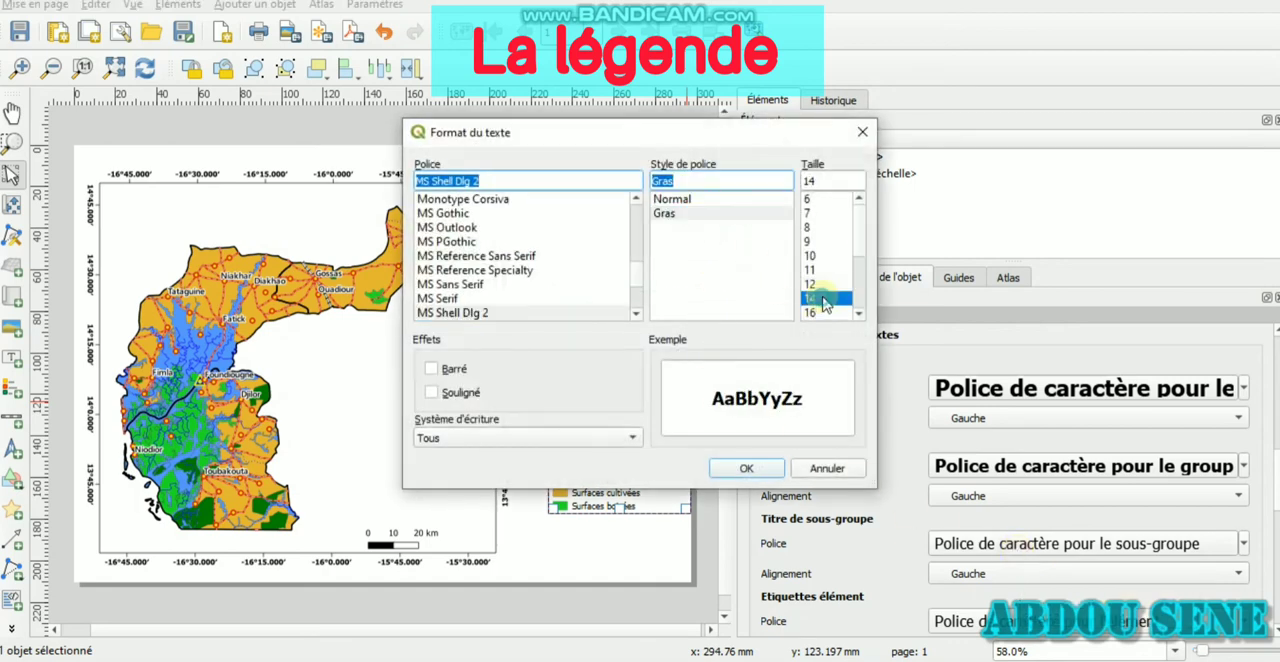
{"action": "left_click", "coordinate": [766, 469]}
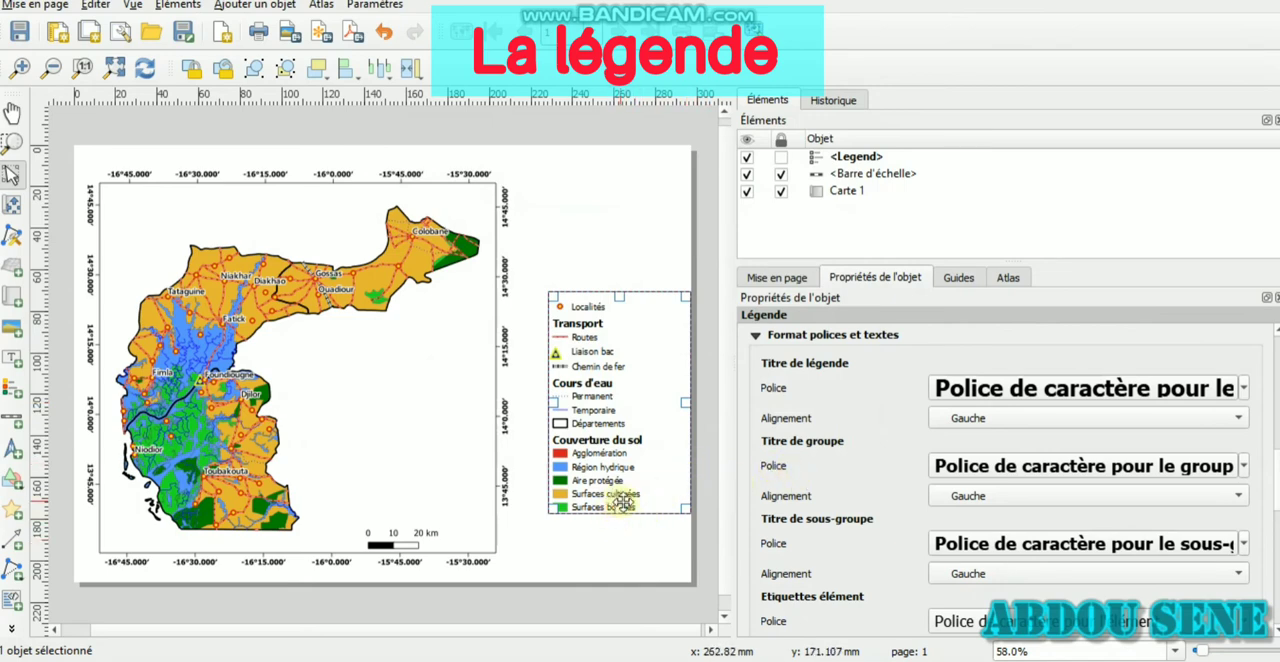
Extend the legend box slightly downward and enable its frame (Cadre)
{"action": "left_click_drag", "start_coordinate": [621, 511], "coordinate": [628, 517]}
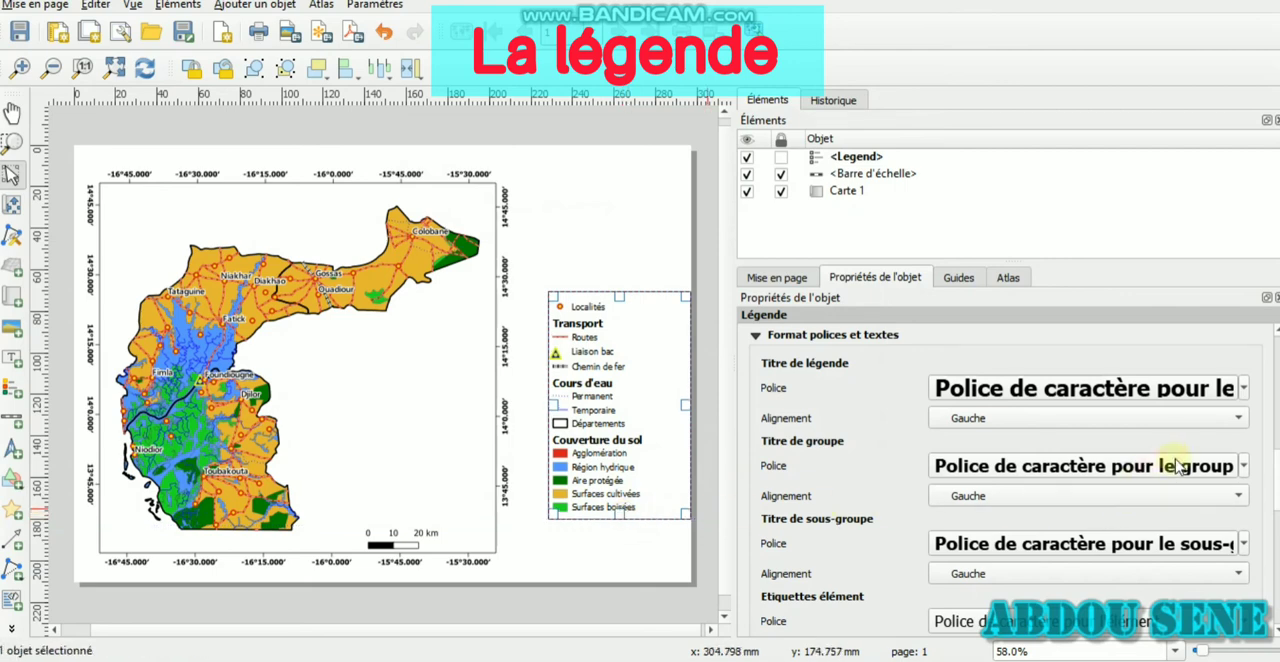
{"action": "scroll", "coordinate": [1272, 557], "scroll_direction": "down", "scroll_amount": 5}
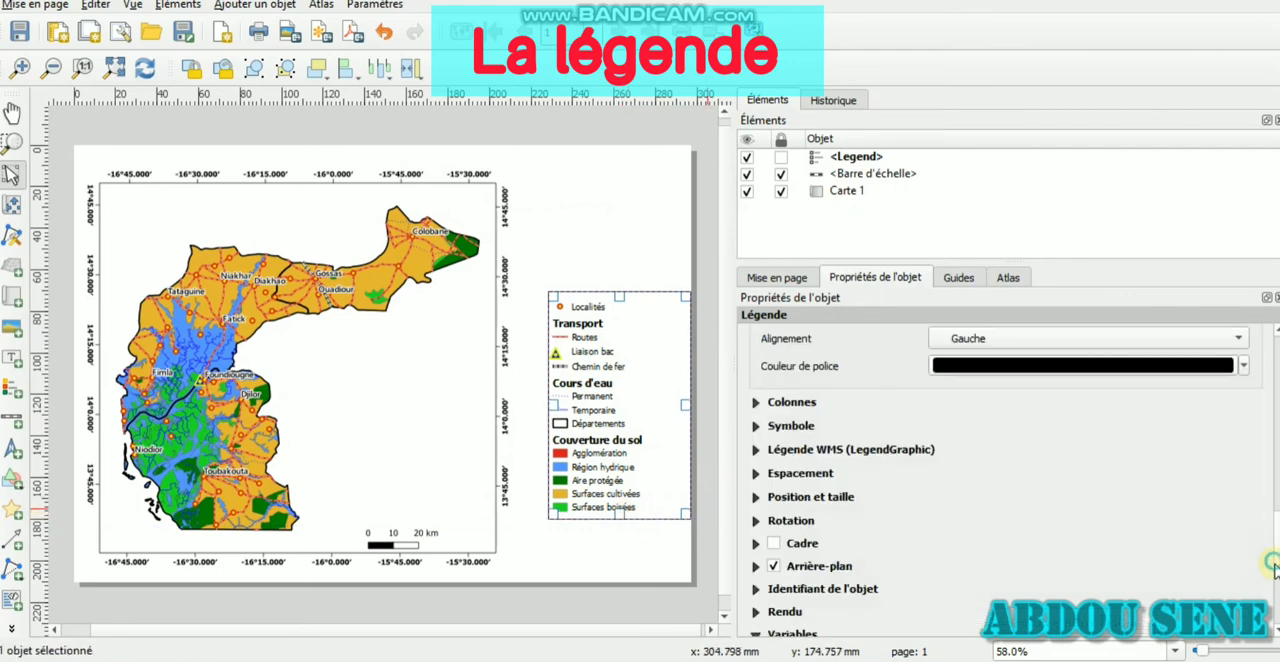
{"action": "left_click", "coordinate": [774, 544]}
Give the legend the title "Légende"
{"action": "scroll", "coordinate": [1000, 470], "scroll_direction": "up", "scroll_amount": 5}
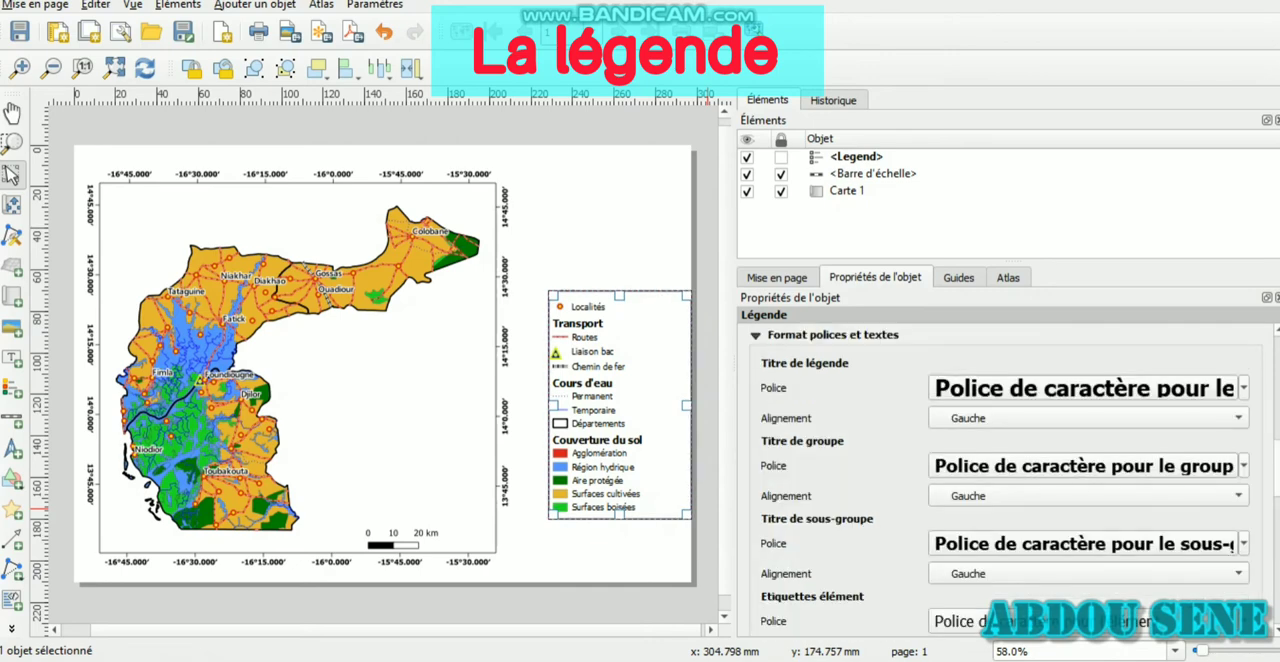
{"action": "scroll", "coordinate": [1000, 460], "scroll_direction": "up", "scroll_amount": 5}
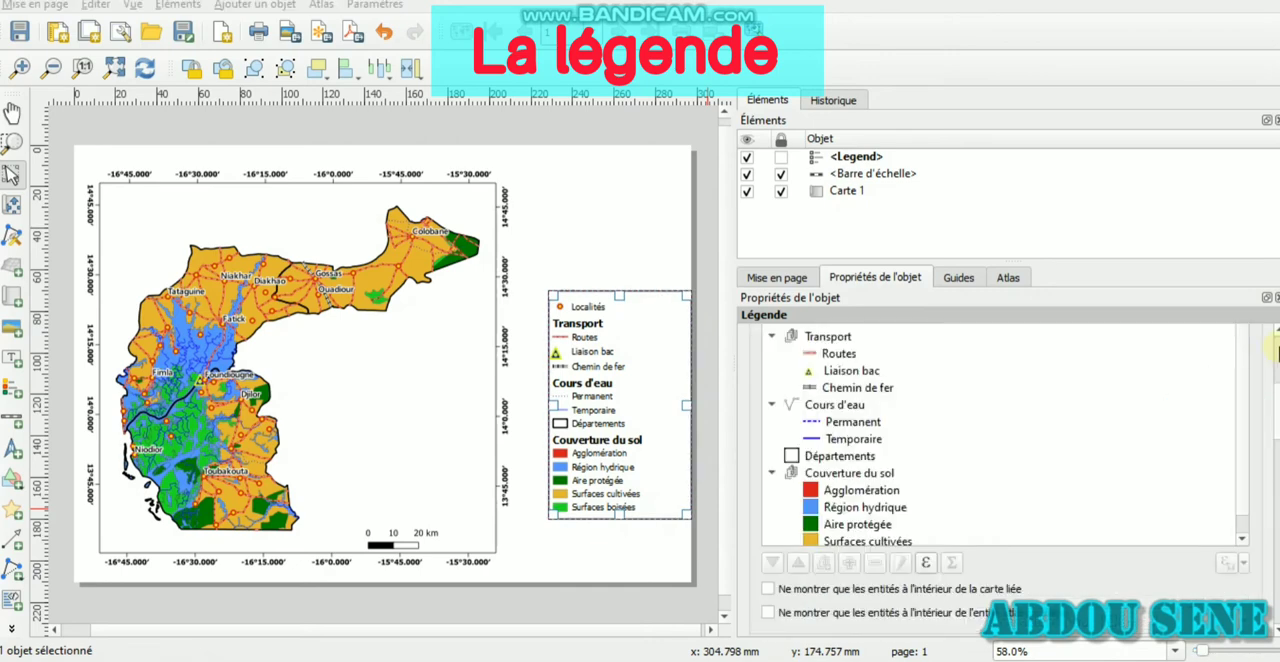
{"action": "left_click_drag", "start_coordinate": [1272, 348], "coordinate": [1274, 333]}
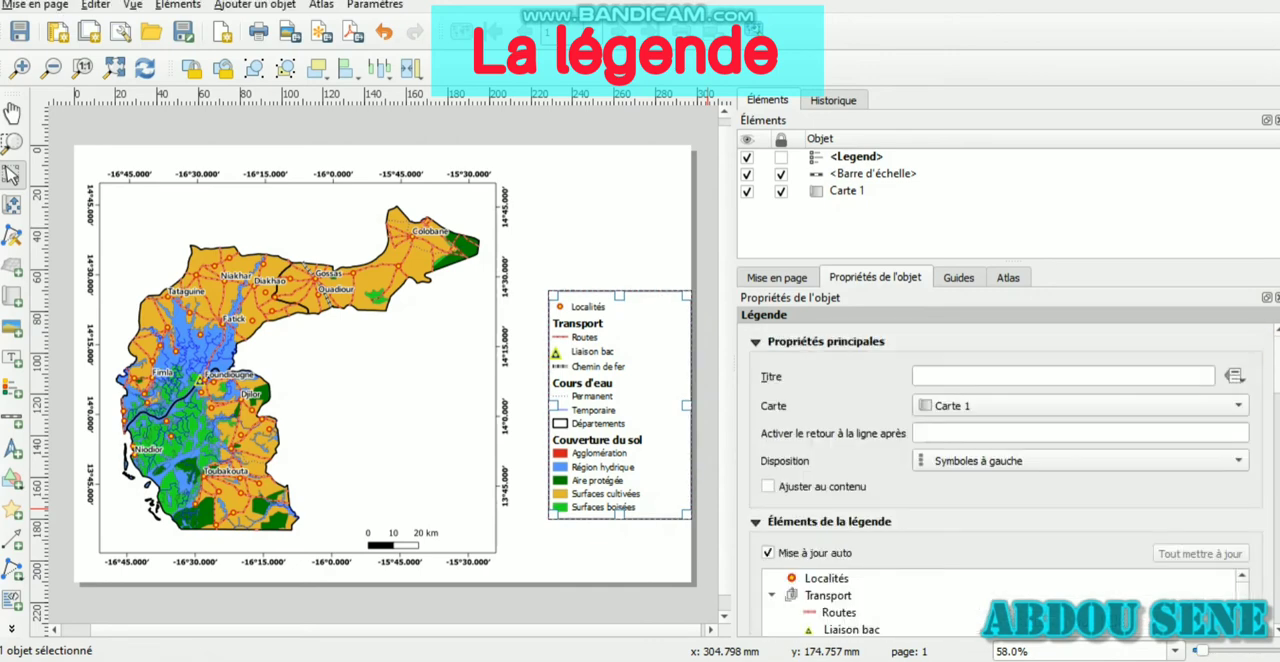
{"action": "left_click", "coordinate": [986, 372]}
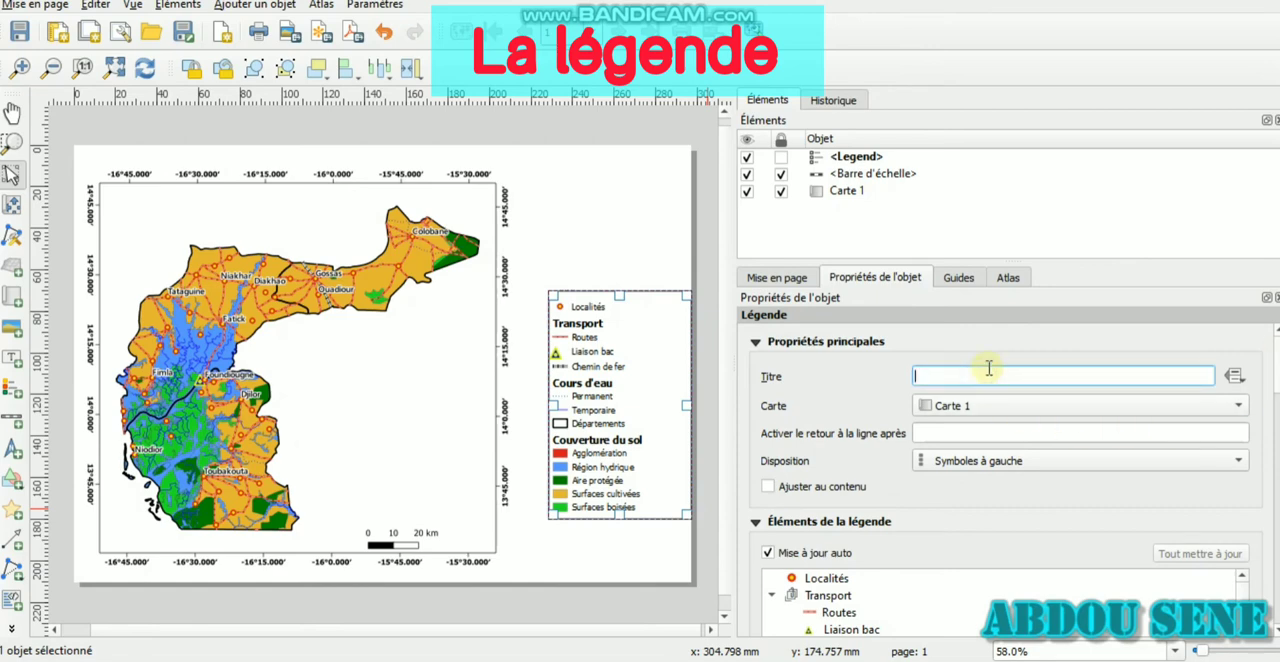
{"action": "type", "text": "L"}
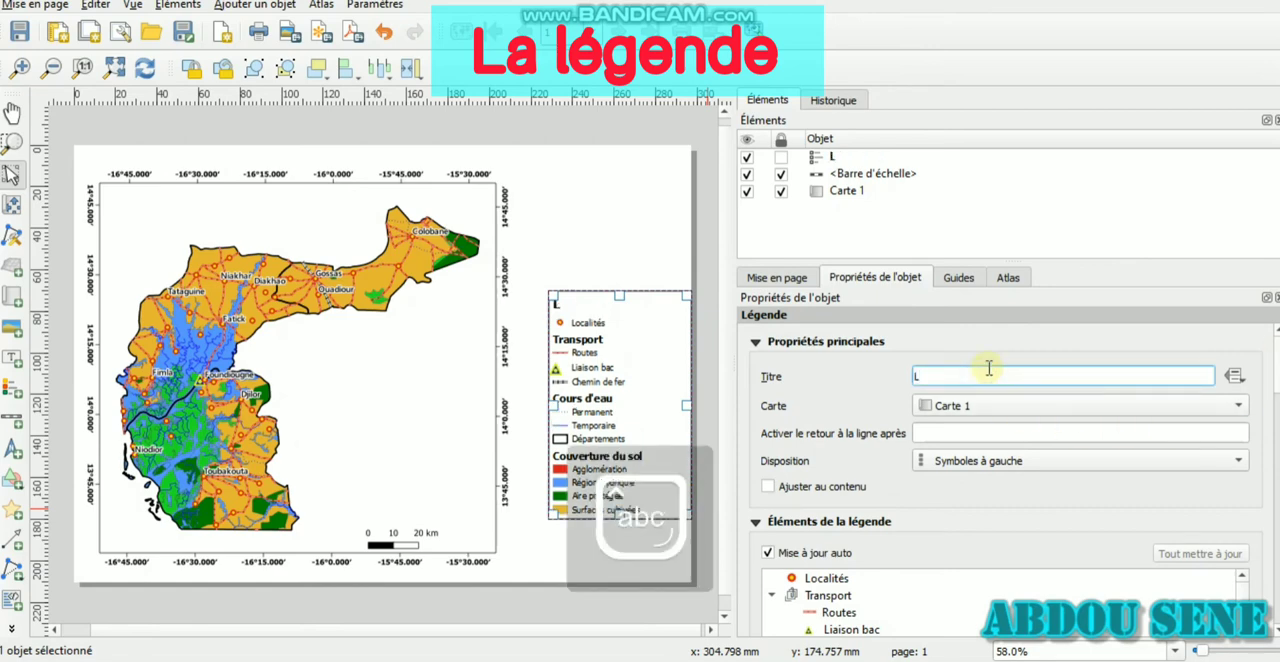
{"action": "type", "text": "égende"}
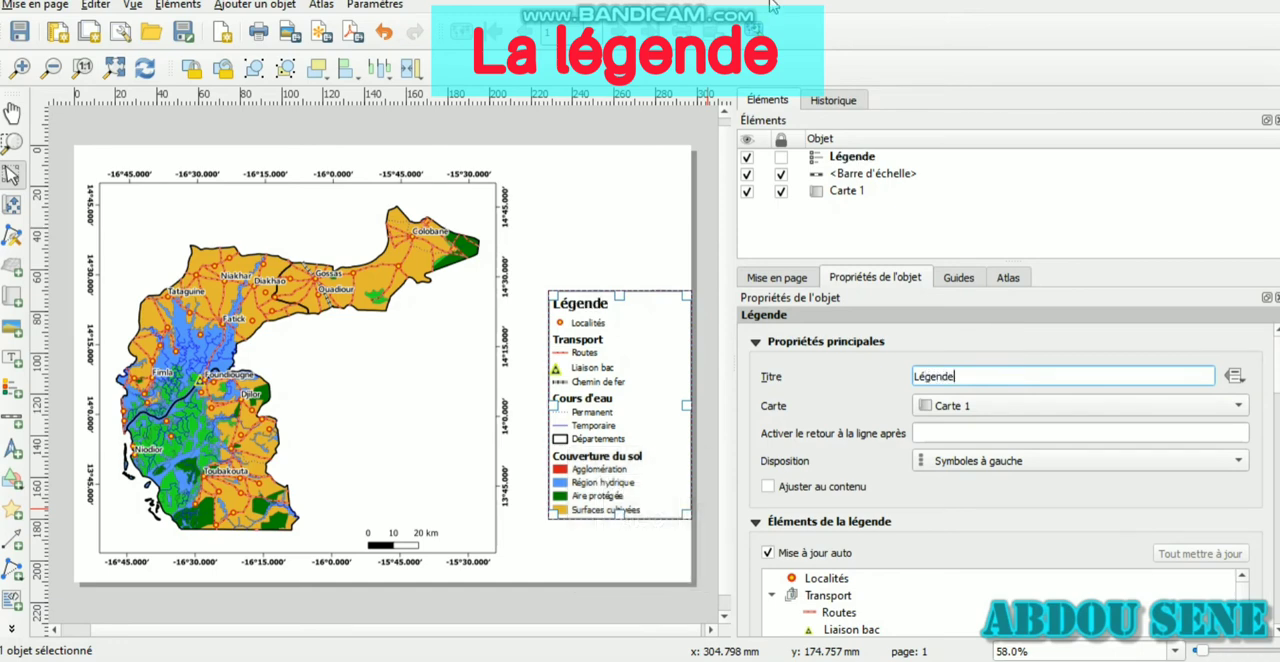
Set the alignment of the legend title to centred (Centré)
{"action": "left_click_drag", "start_coordinate": [1278, 390], "coordinate": [1278, 478]}
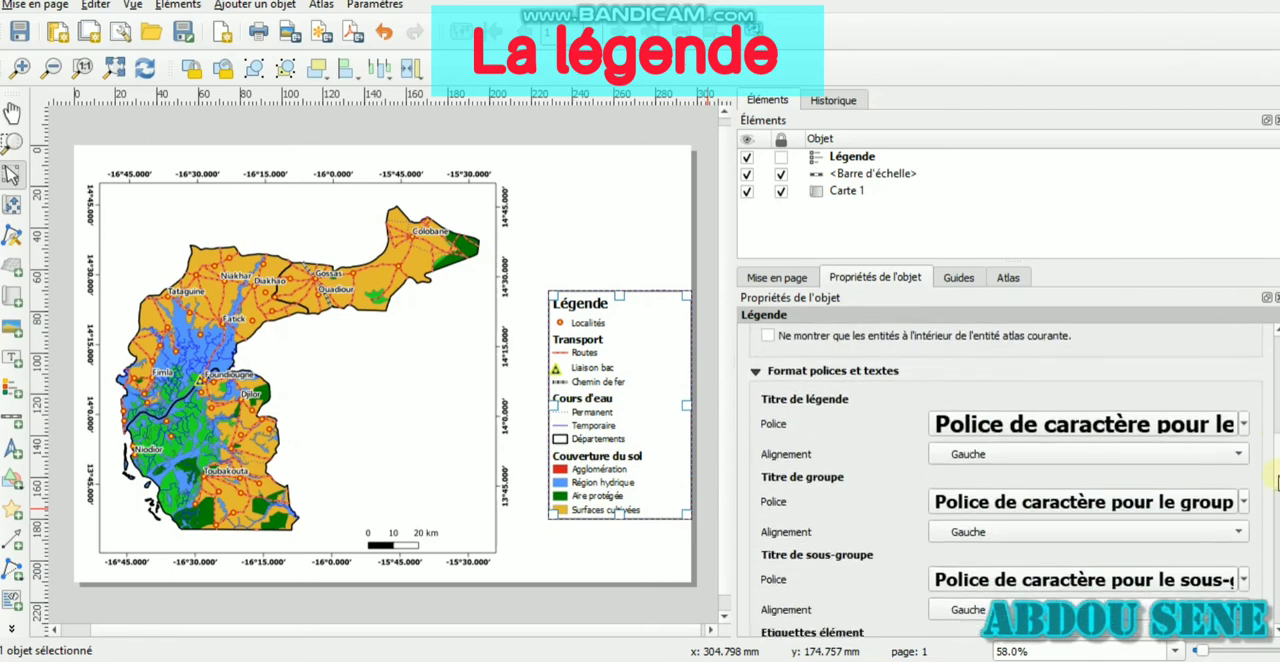
{"action": "left_click", "coordinate": [1172, 448]}
{"action": "left_click", "coordinate": [1145, 468]}
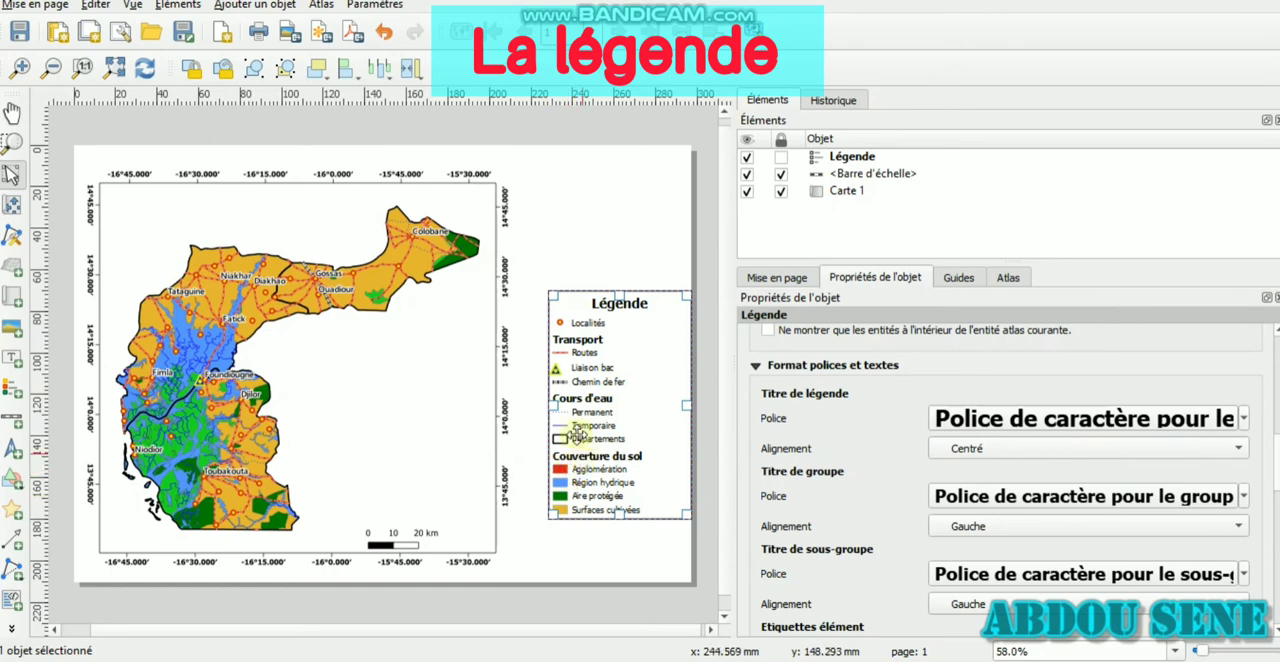
Add a north arrow in the upper-left corner of the map and lock both the arrow and the legend
{"action": "left_click", "coordinate": [12, 449]}
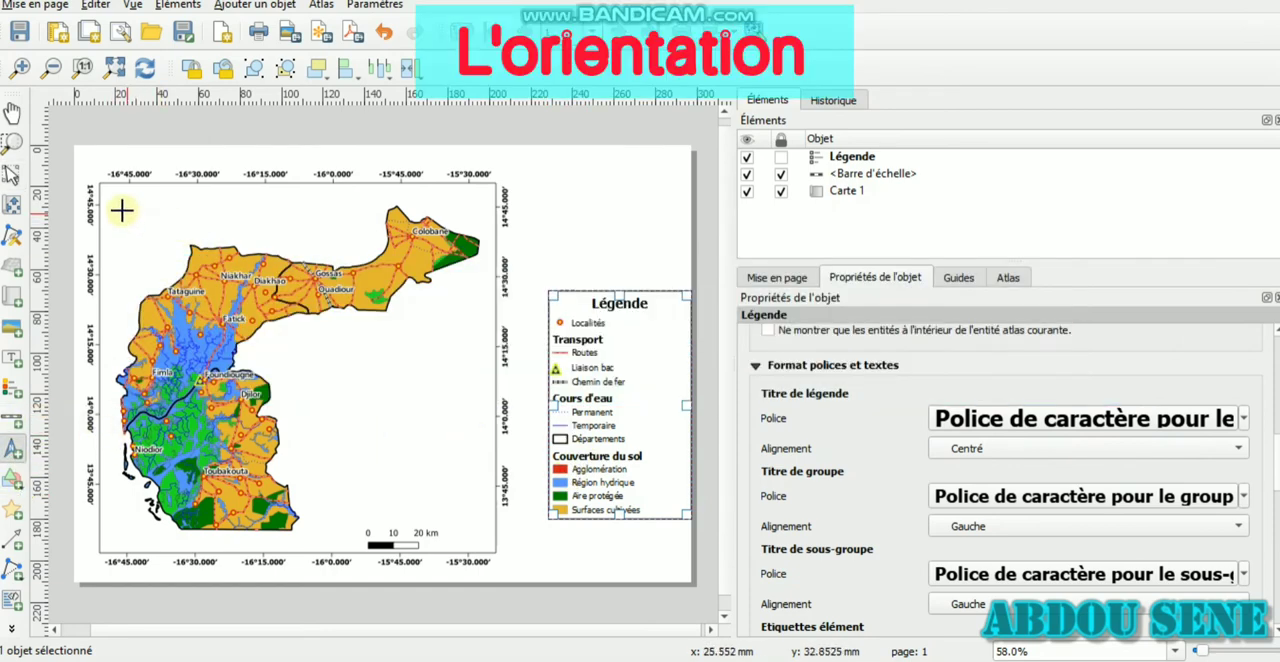
{"action": "left_click_drag", "start_coordinate": [124, 210], "coordinate": [157, 262]}
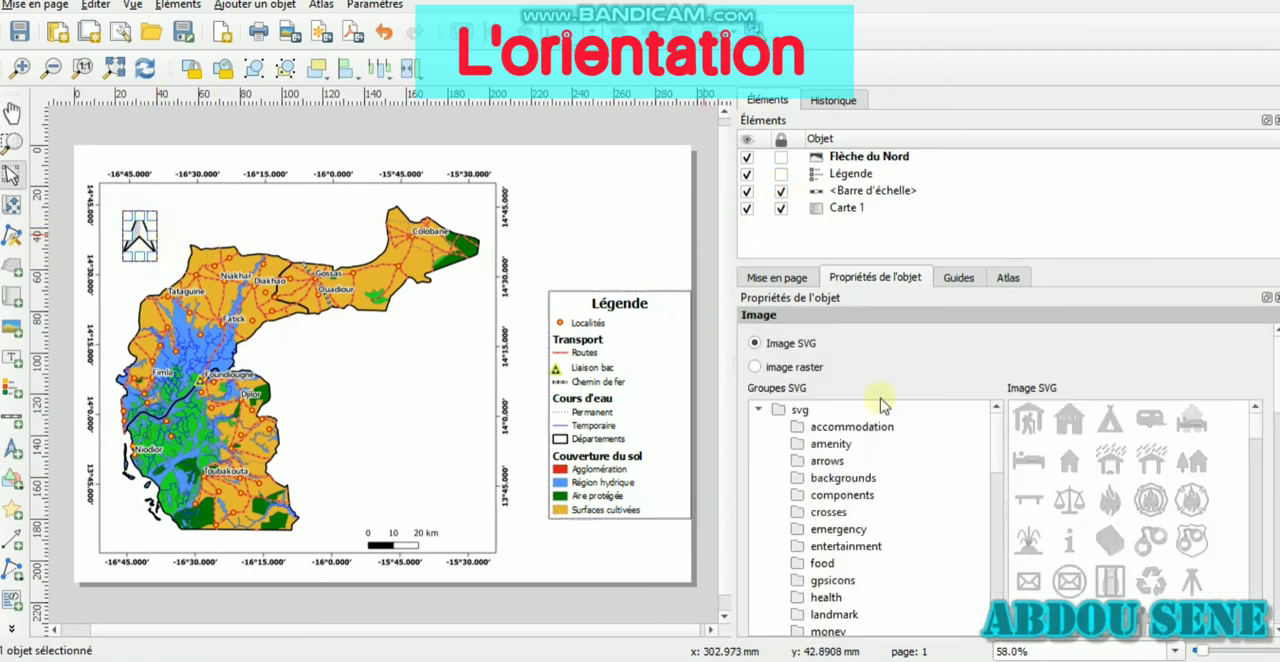
{"action": "scroll", "coordinate": [1110, 497], "scroll_direction": "down", "scroll_amount": 3}
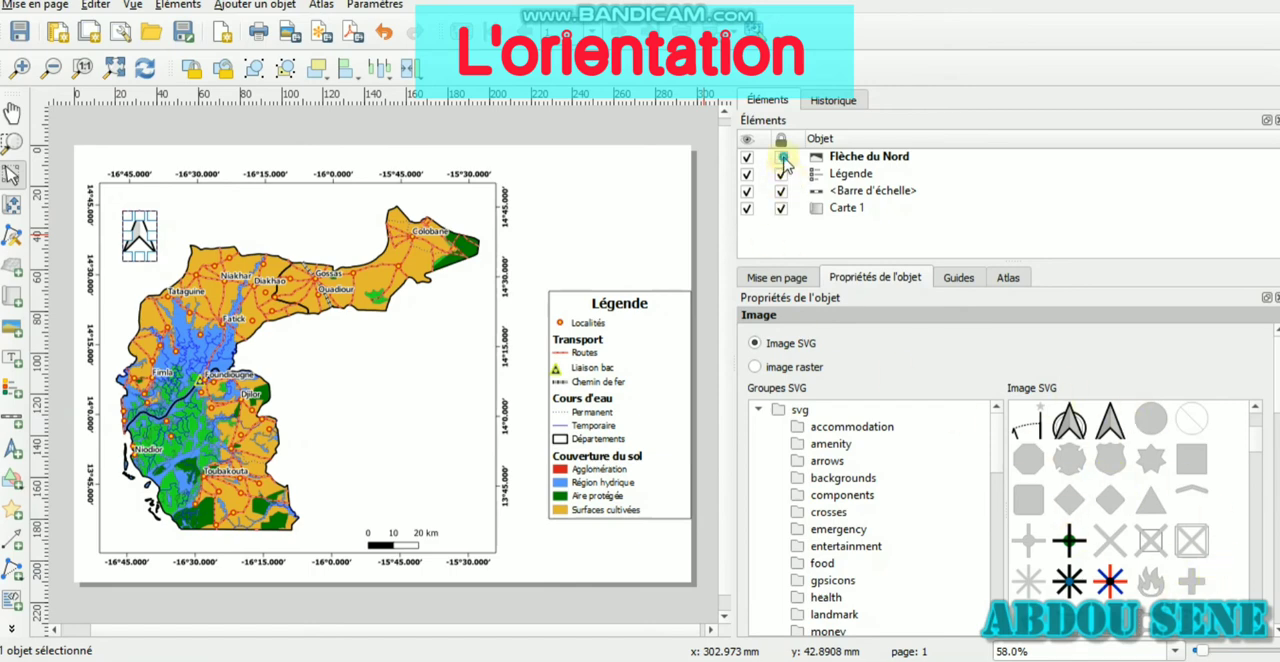
{"action": "left_click", "coordinate": [783, 158]}
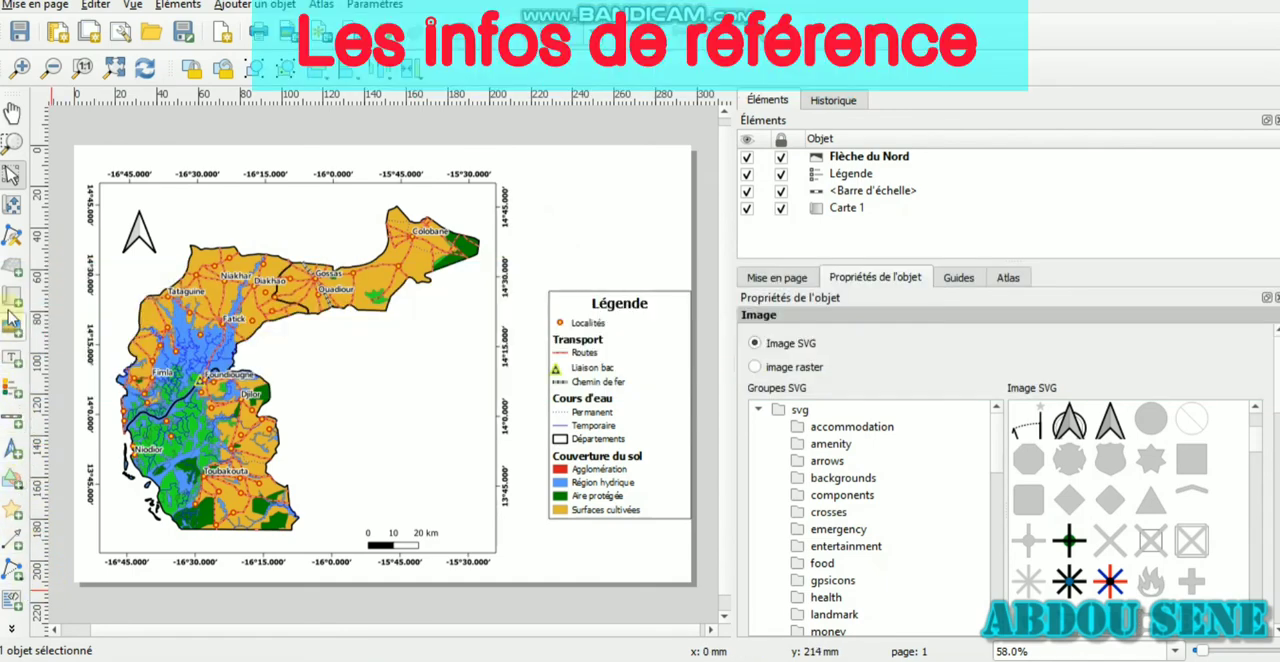
Add a text label just below the legend box and clear its placeholder text
{"action": "left_click", "coordinate": [12, 358]}
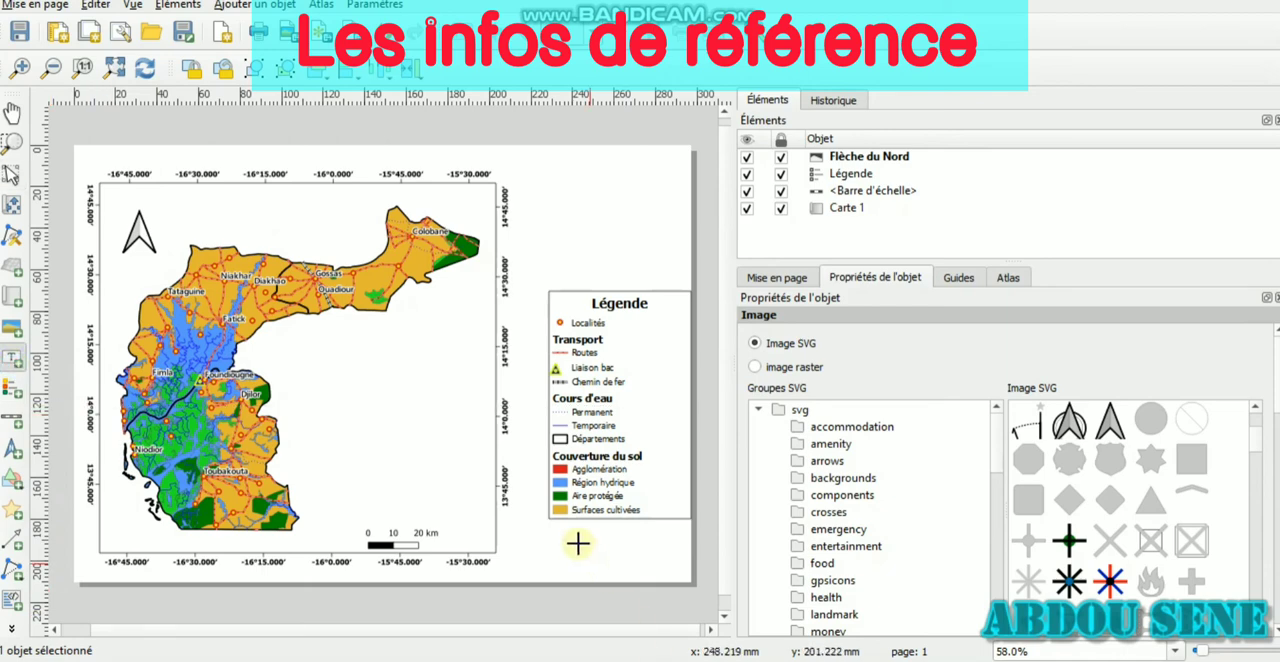
{"action": "left_click_drag", "start_coordinate": [549, 525], "coordinate": [677, 570]}
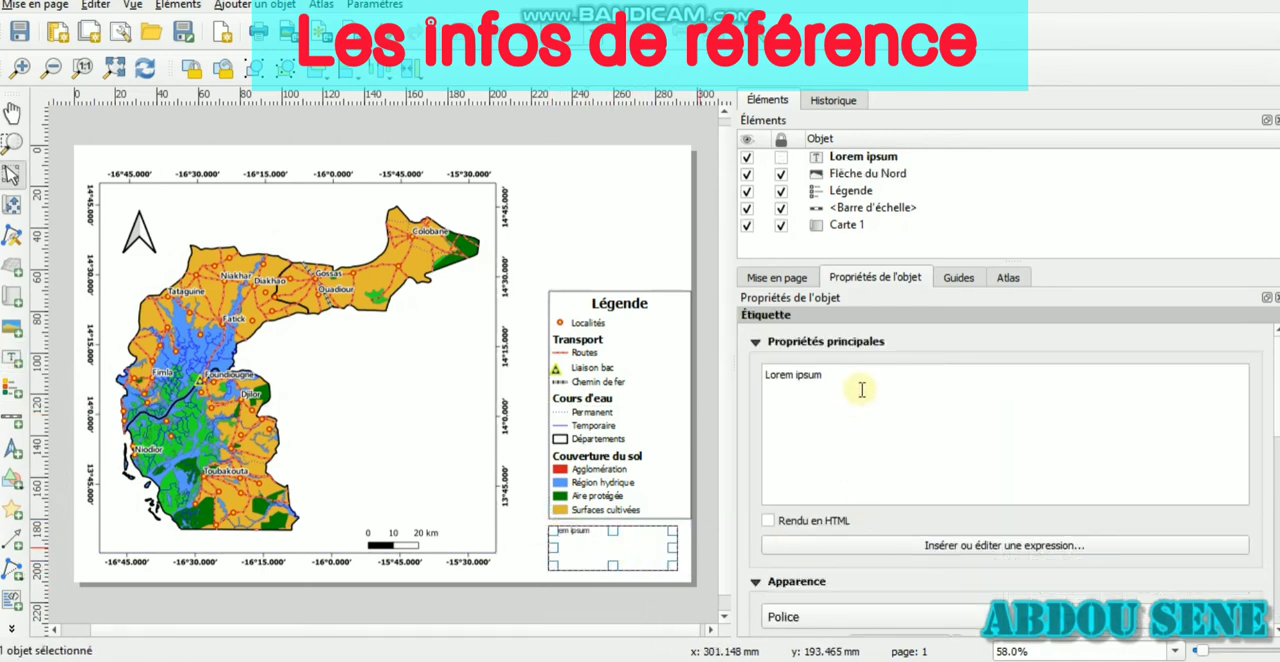
{"action": "left_click", "coordinate": [821, 391]}
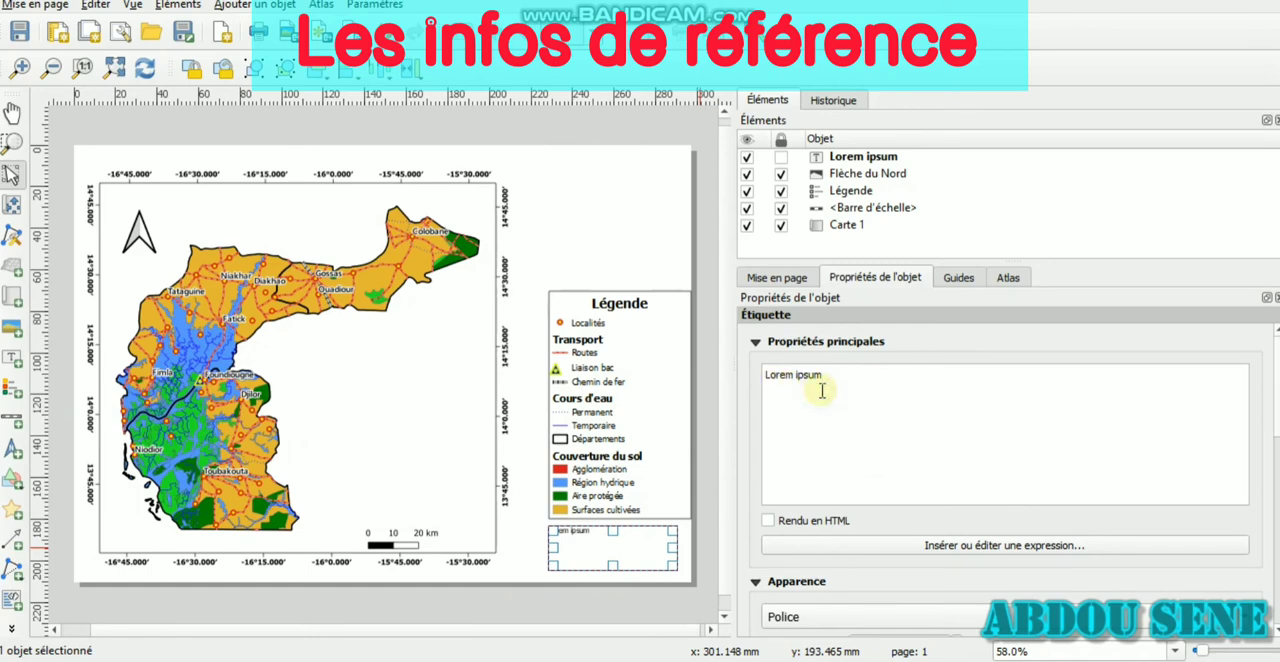
{"action": "key", "text": "ctrl+a"}
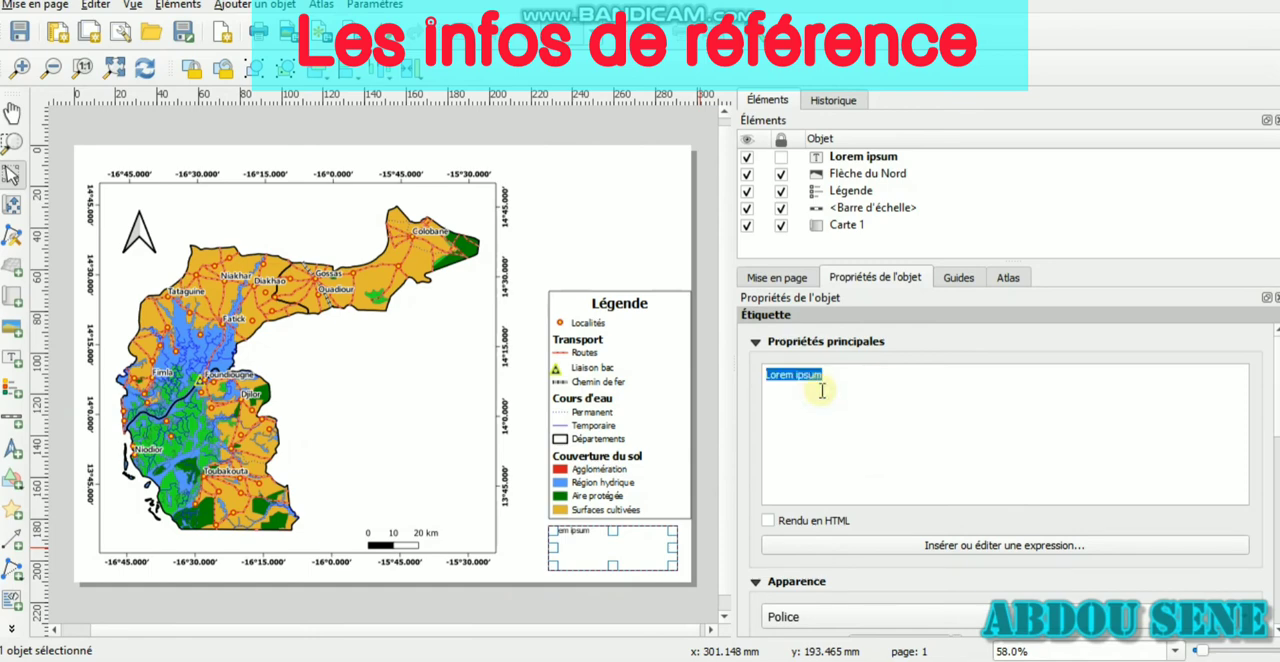
{"action": "key", "text": "BackSpace"}
Enter "Projection : UTM Zone 28N" as the first line of the label below the legend
{"action": "type", "text": "Proje"}
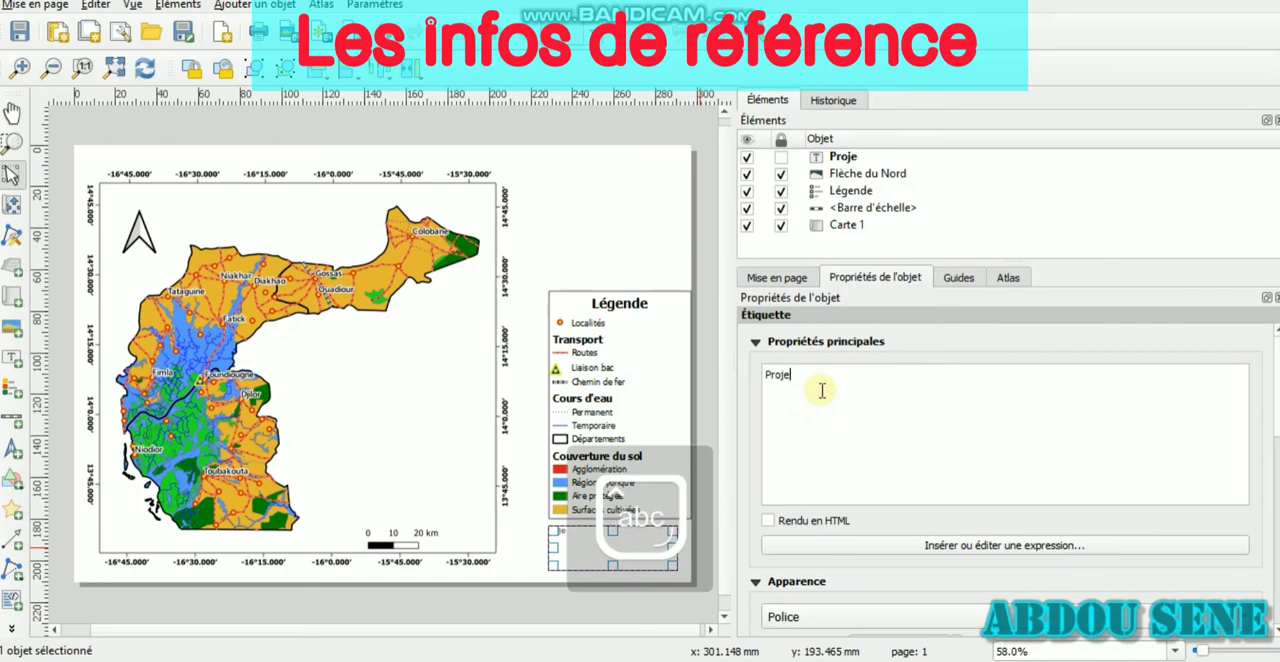
{"action": "type", "text": "ction"}
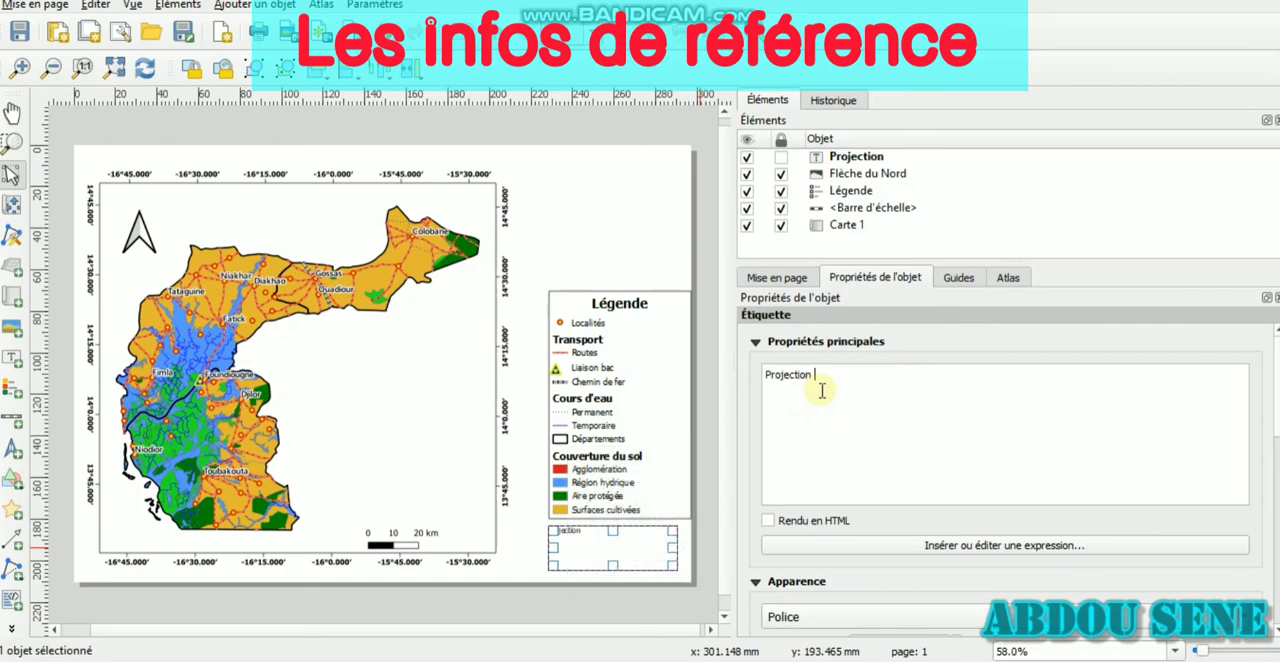
{"action": "type", "text": " : UT"}
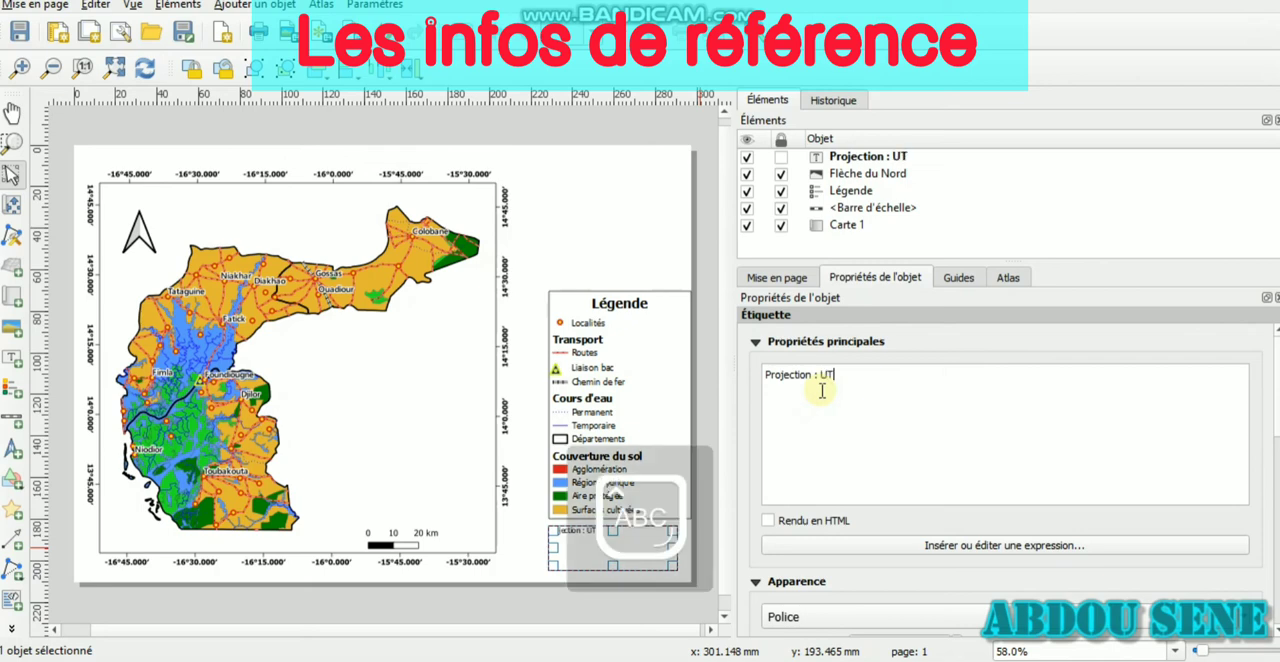
{"action": "type", "text": "M Zon"}
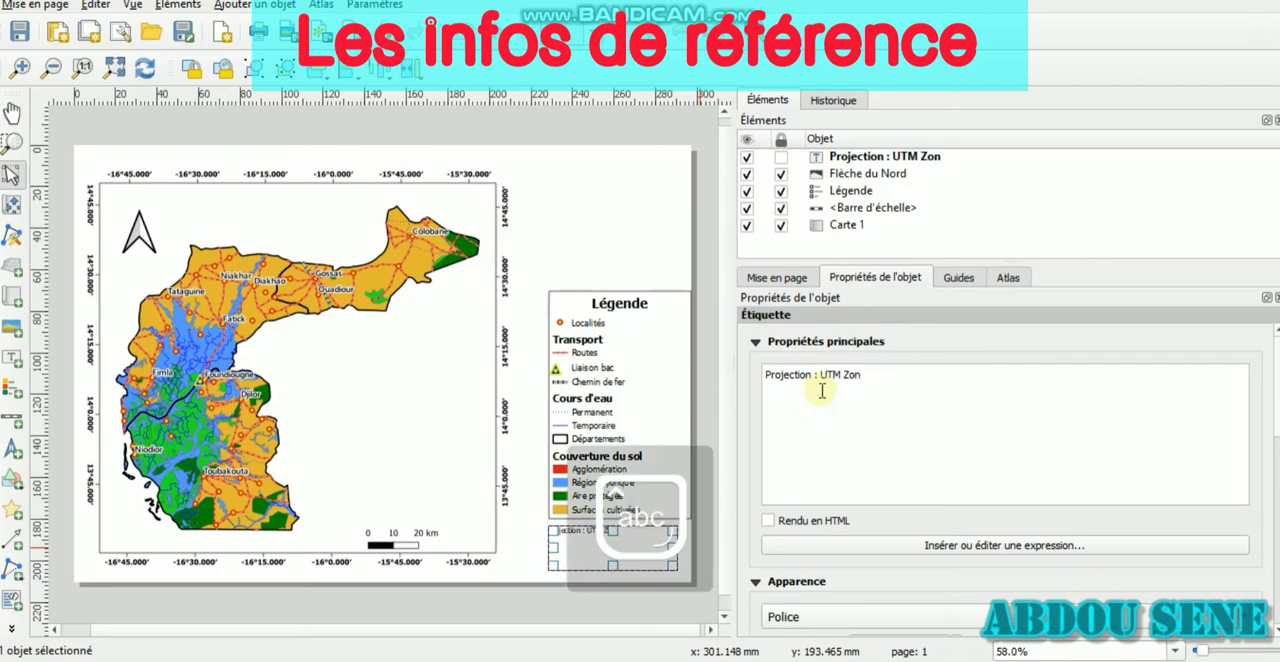
{"action": "type", "text": "e"}
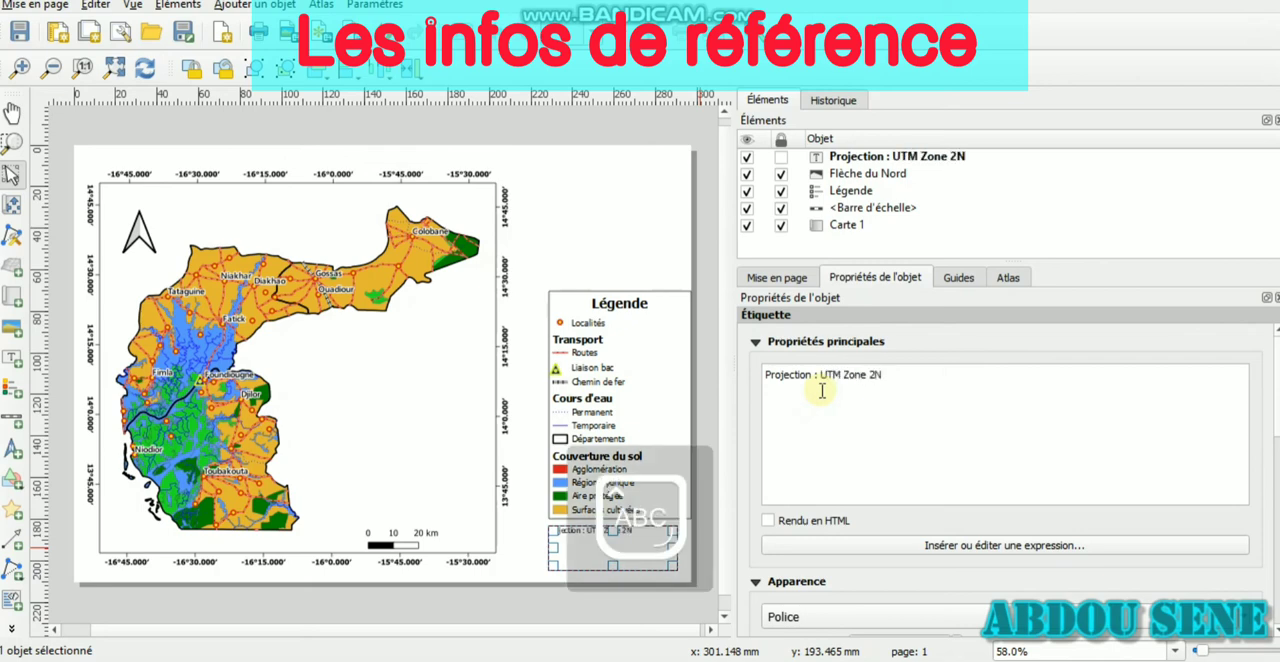
{"action": "type", "text": " 28N"}
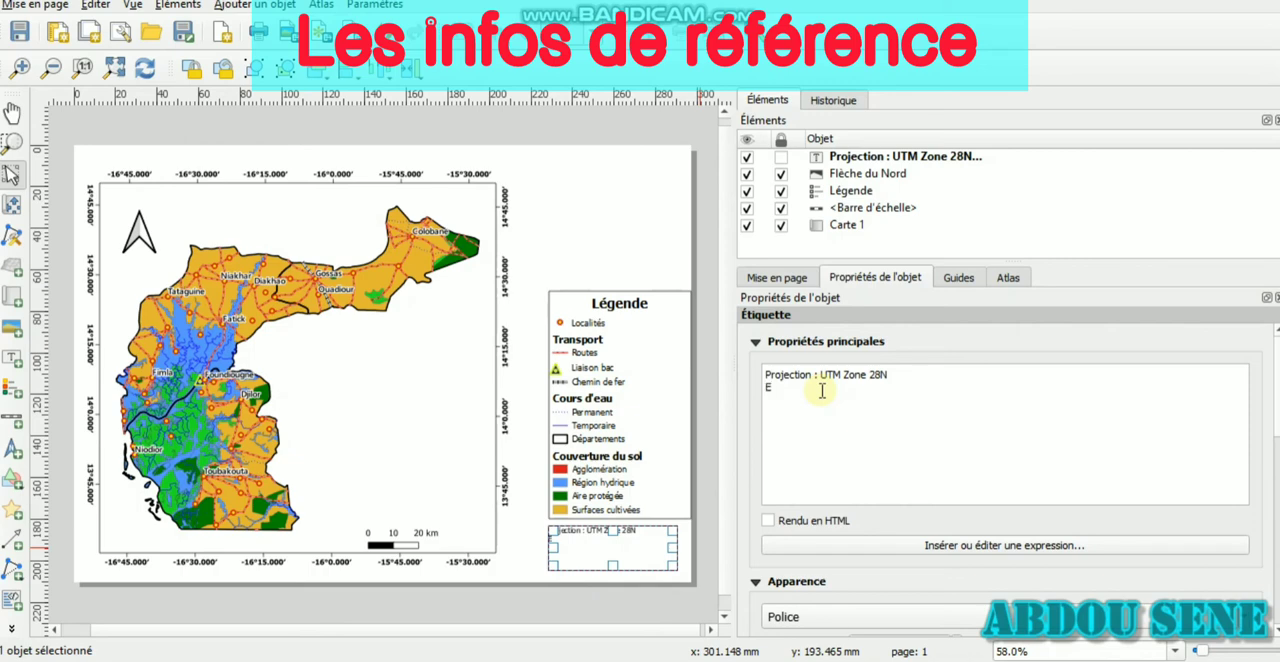
Add the line "Ellipsoide : WGS 84" to the reference label
{"action": "key", "text": "Caps_Lock"}
{"action": "type", "text": "llips"}
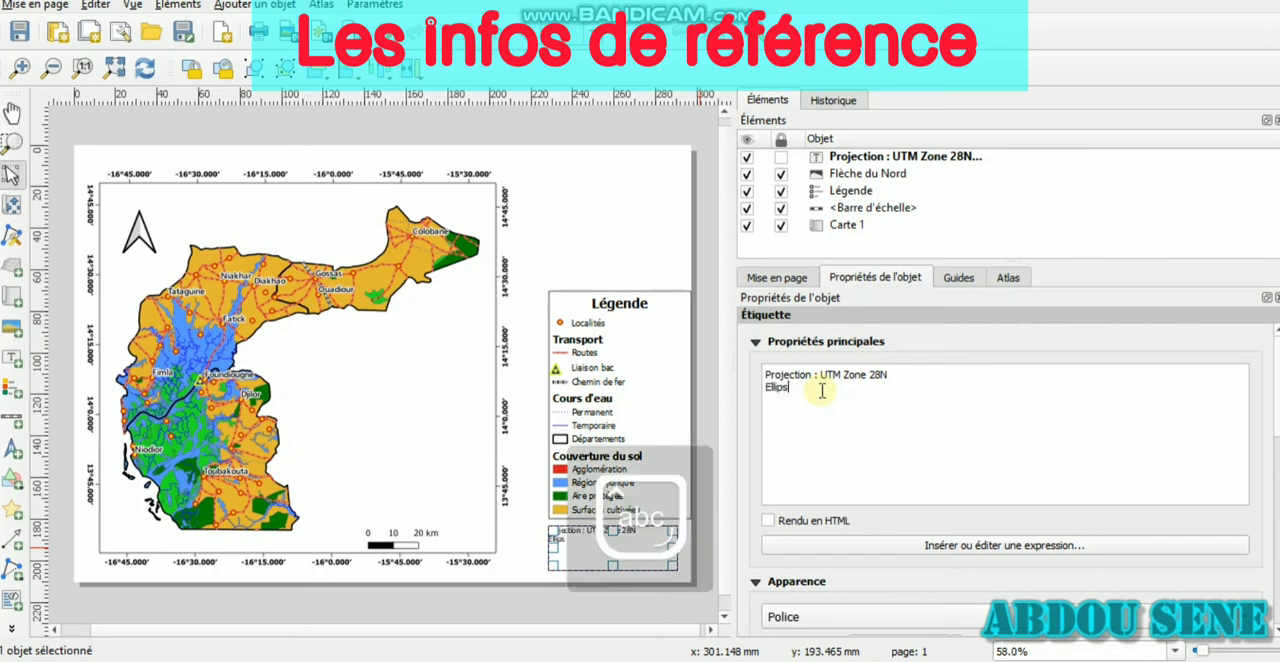
{"action": "type", "text": "oide :"}
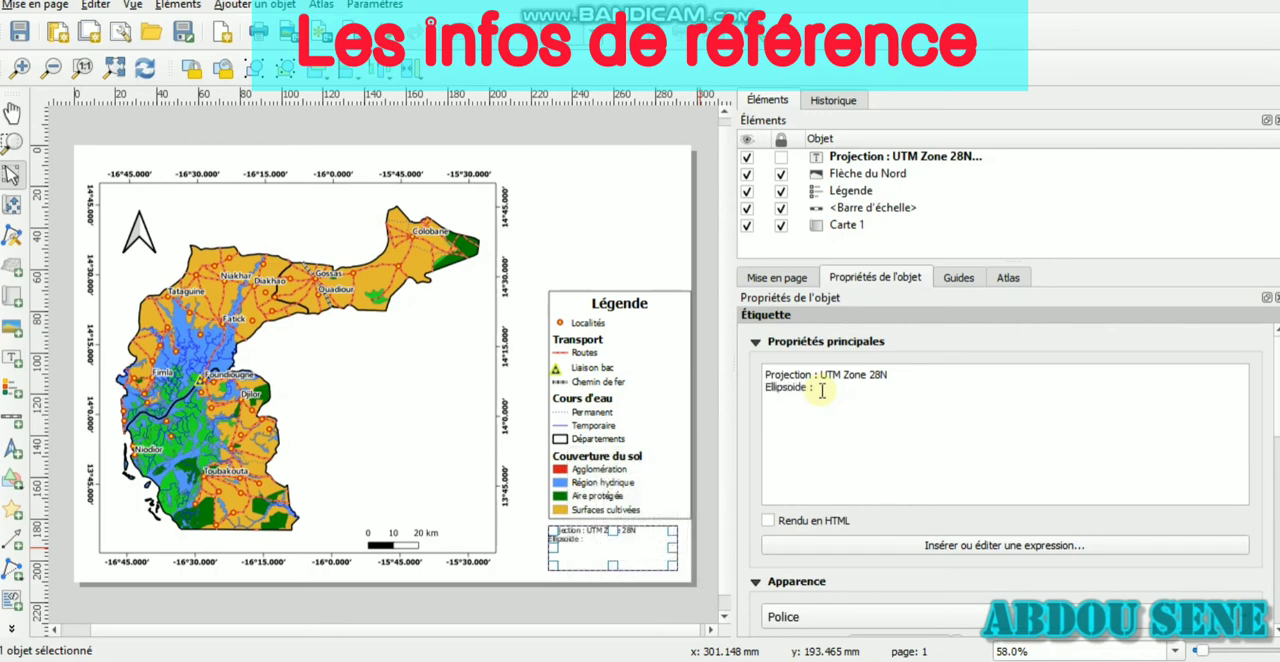
{"action": "key", "text": "Caps_Lock"}
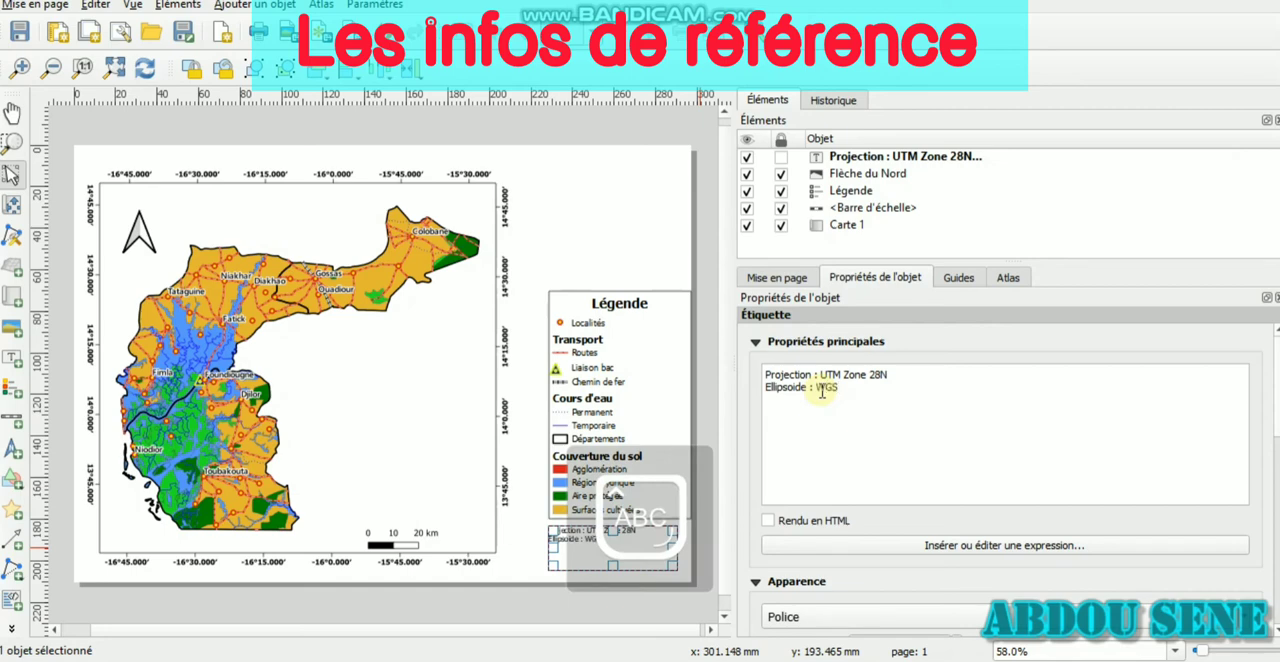
{"action": "type", "text": ": WGS"}
{"action": "key", "text": "Caps_Lock"}
{"action": "type", "text": "84"}
{"action": "key", "text": "Return"}
{"action": "key", "text": "Caps_Lock"}
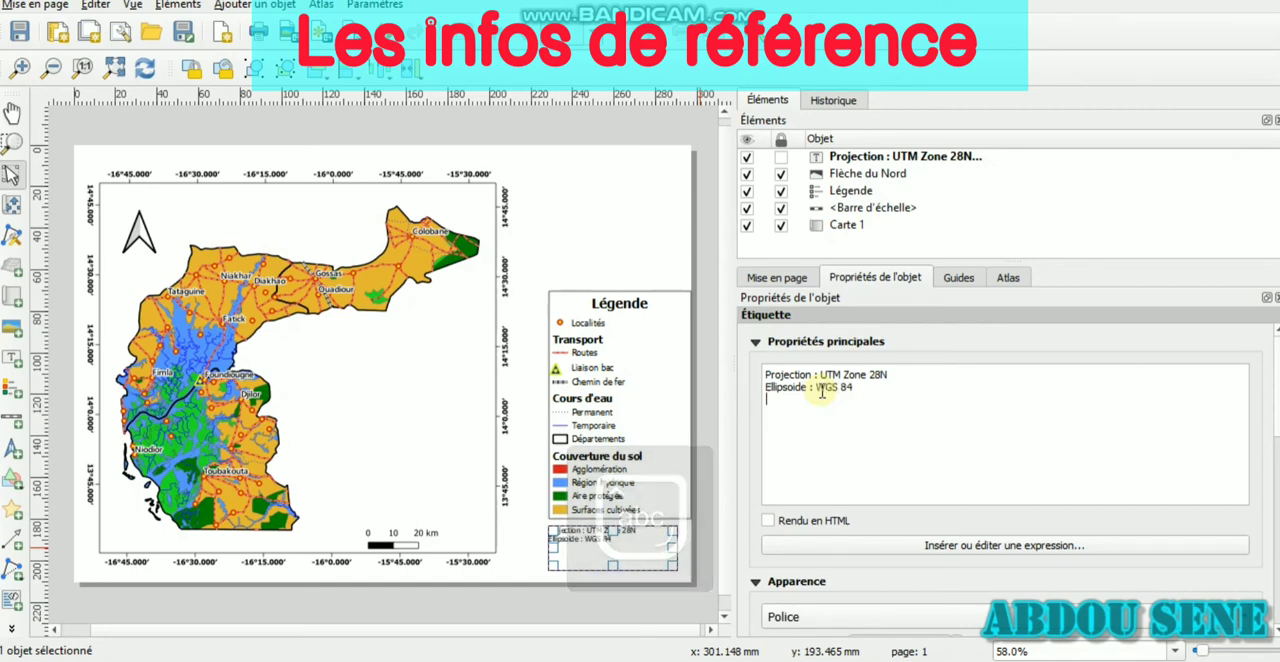
Add the line "Source : ANAT" to the reference label
{"action": "type", "text": "S"}
{"action": "key", "text": "Caps_Lock"}
{"action": "type", "text": "o"}
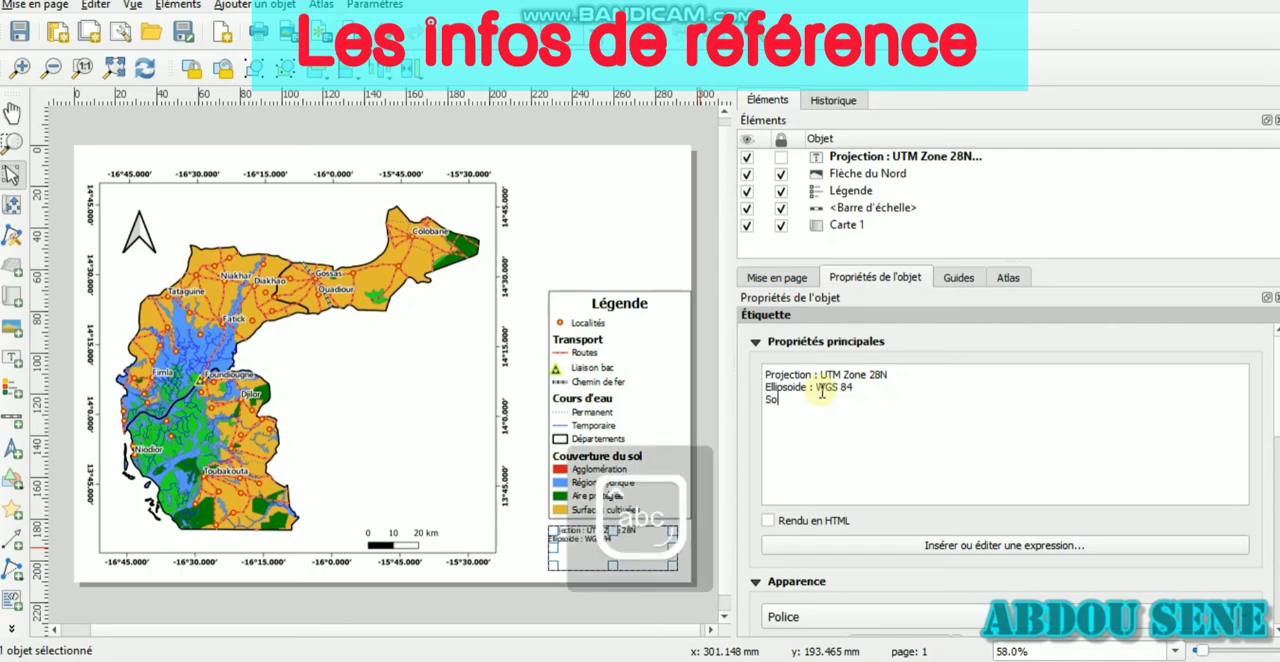
{"action": "type", "text": "urce :"}
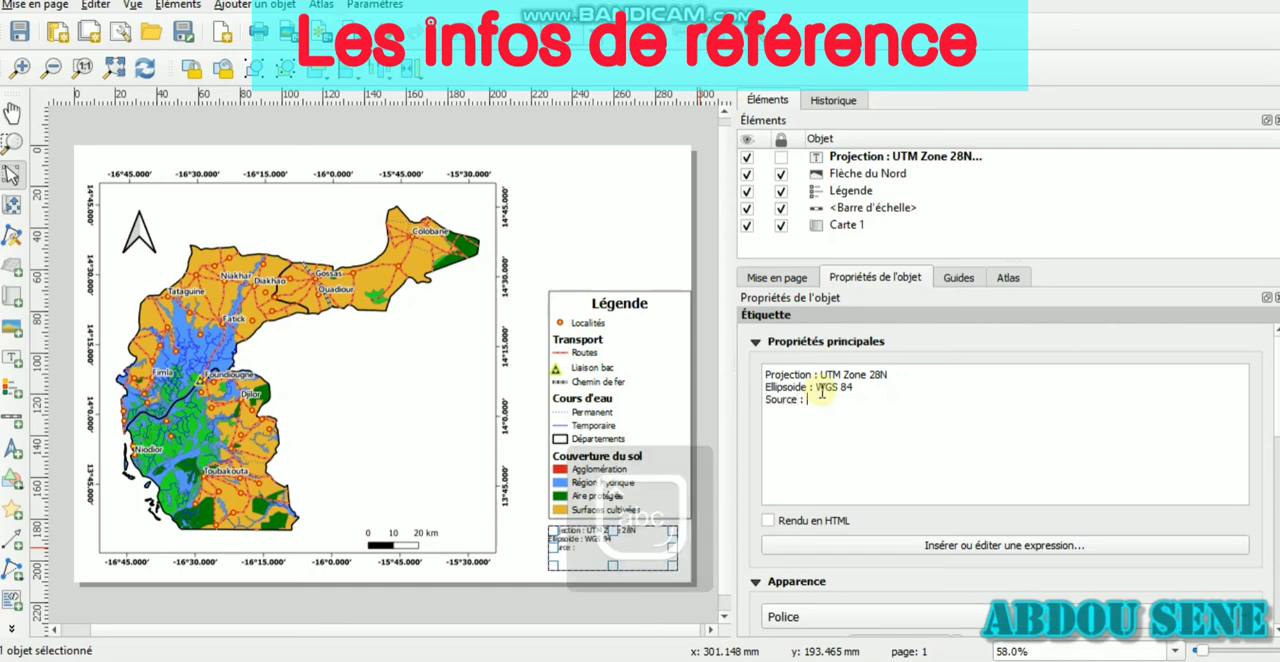
{"action": "key", "text": "Caps_Lock"}
{"action": "type", "text": "ANAT"}
{"action": "key", "text": "Caps_Lock"}
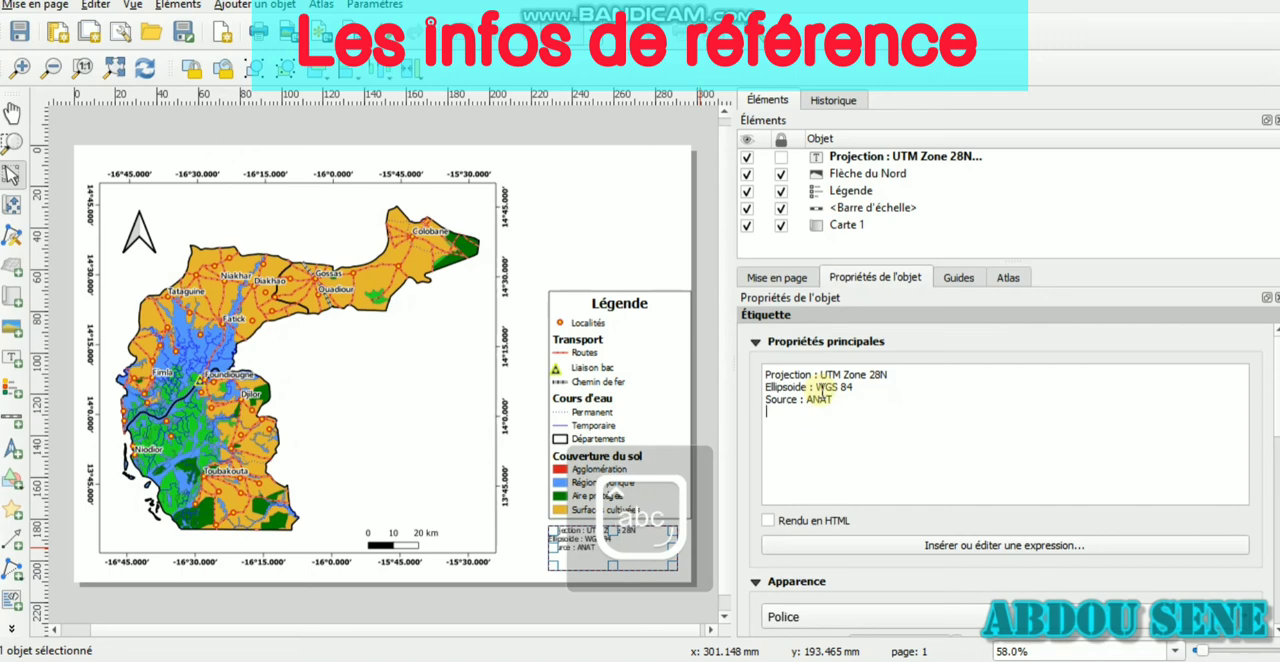
Add a "Réalisé :" line with the author's first name to the reference label
{"action": "key", "text": "Caps_Lock"}
{"action": "key", "text": "Return"}
{"action": "type", "text": "R"}
{"action": "key", "text": "Caps_Lock"}
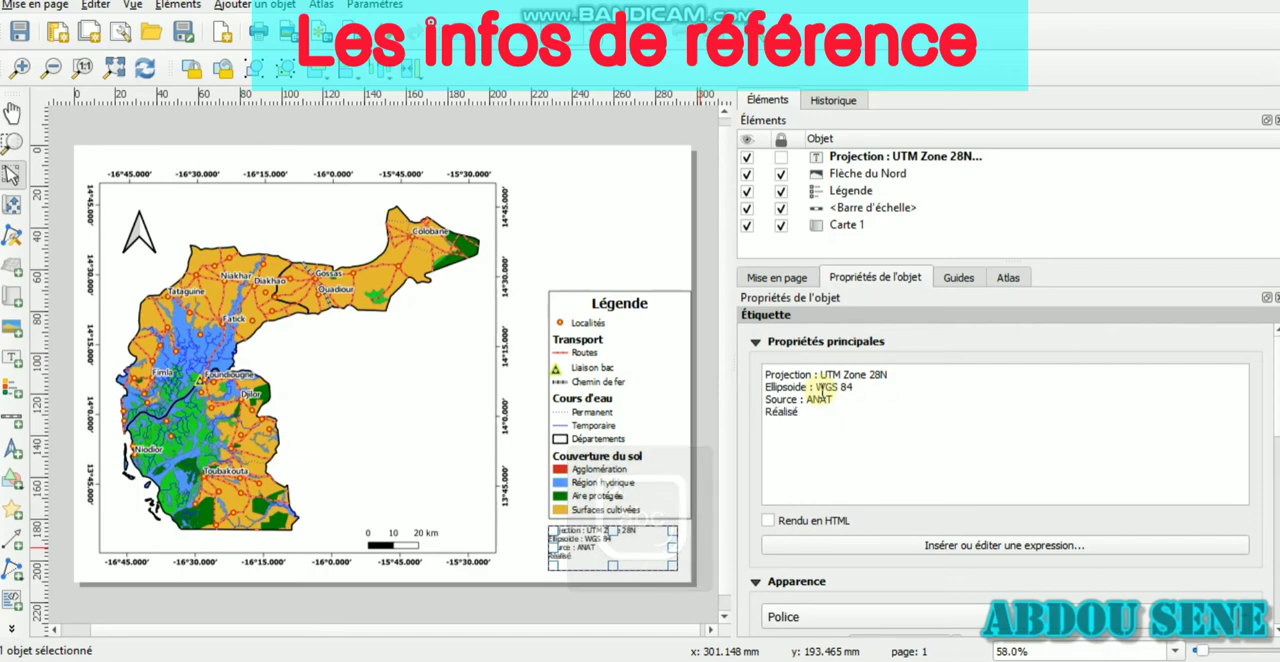
{"action": "key", "text": "Caps_Lock"}
{"action": "type", "text": "MO"}
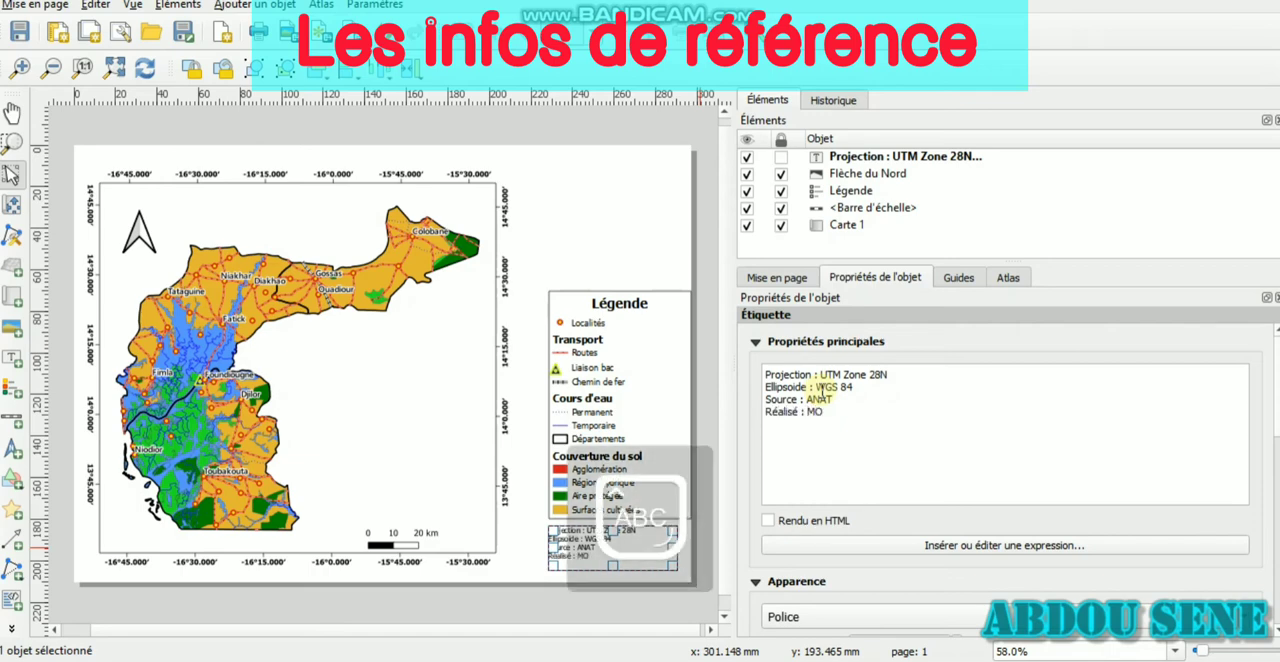
{"action": "key", "text": "Caps_Lock"}
{"action": "type", "text": "i"}
{"action": "key", "text": "BackSpace"}
{"action": "type", "text": "Abdou"}
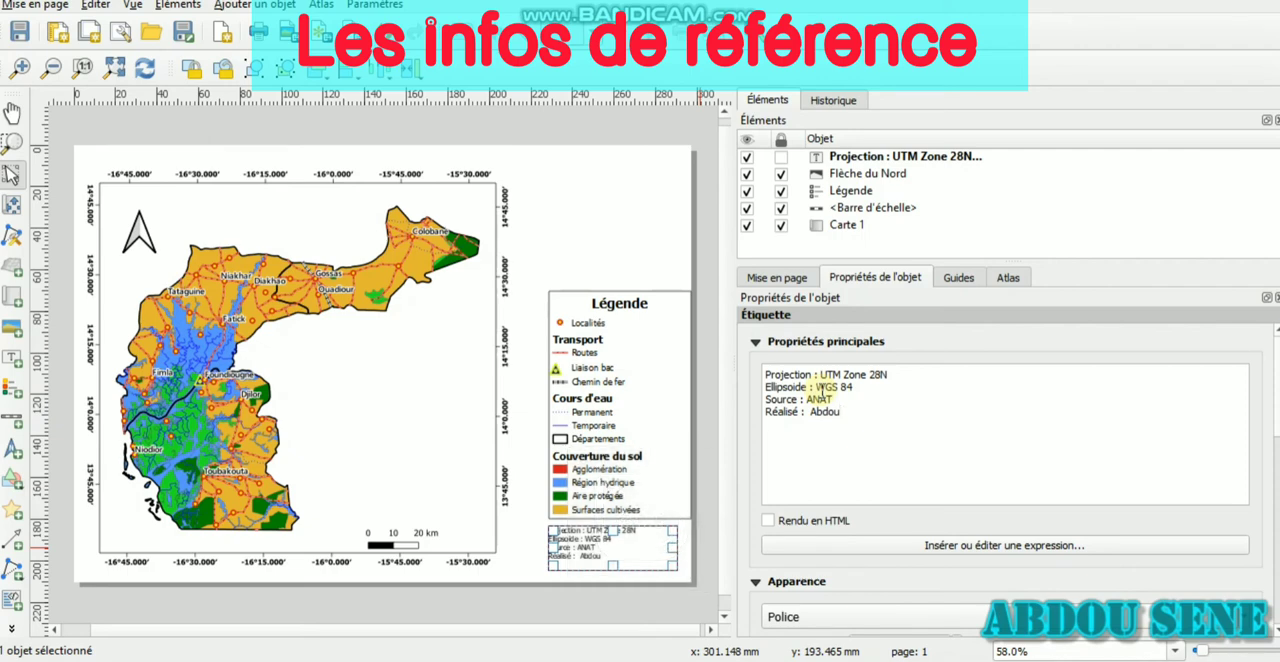
Add the line "Date : 11 avril 2021" to the reference label
{"action": "key", "text": "Caps_Lock"}
{"action": "key", "text": "Return"}
{"action": "type", "text": "D"}
{"action": "key", "text": "Caps_Lock"}
{"action": "key", "text": "Caps_Lock"}
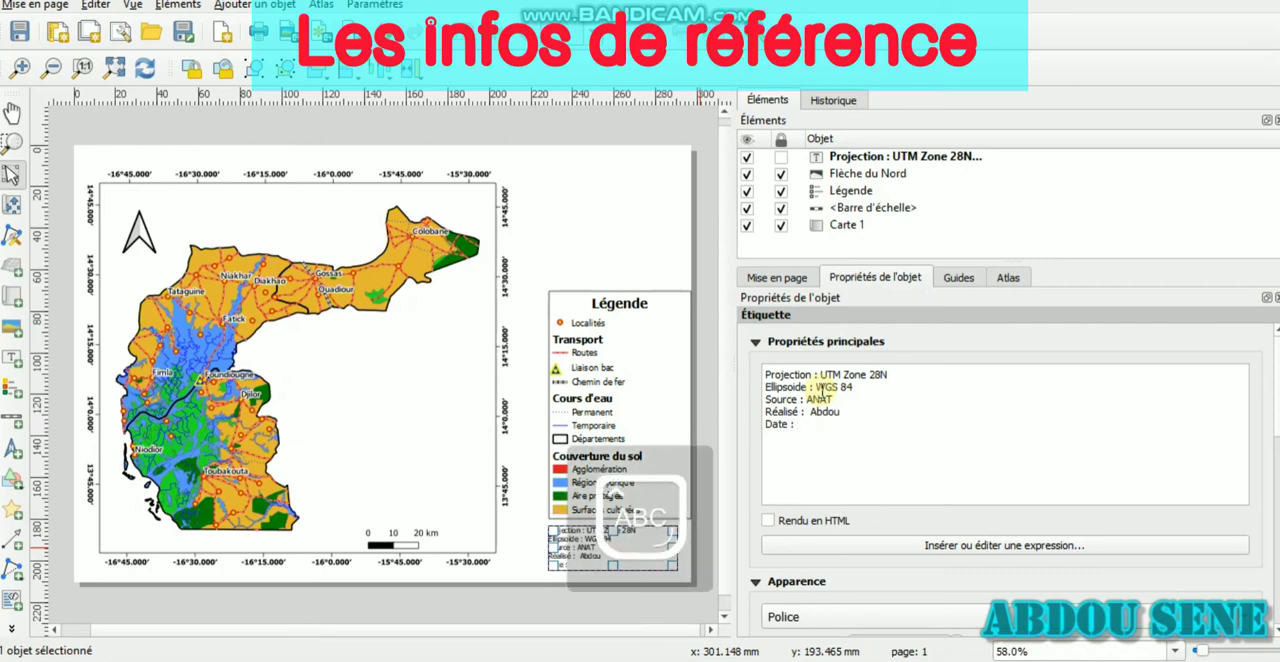
{"action": "key", "text": "Caps_Lock"}
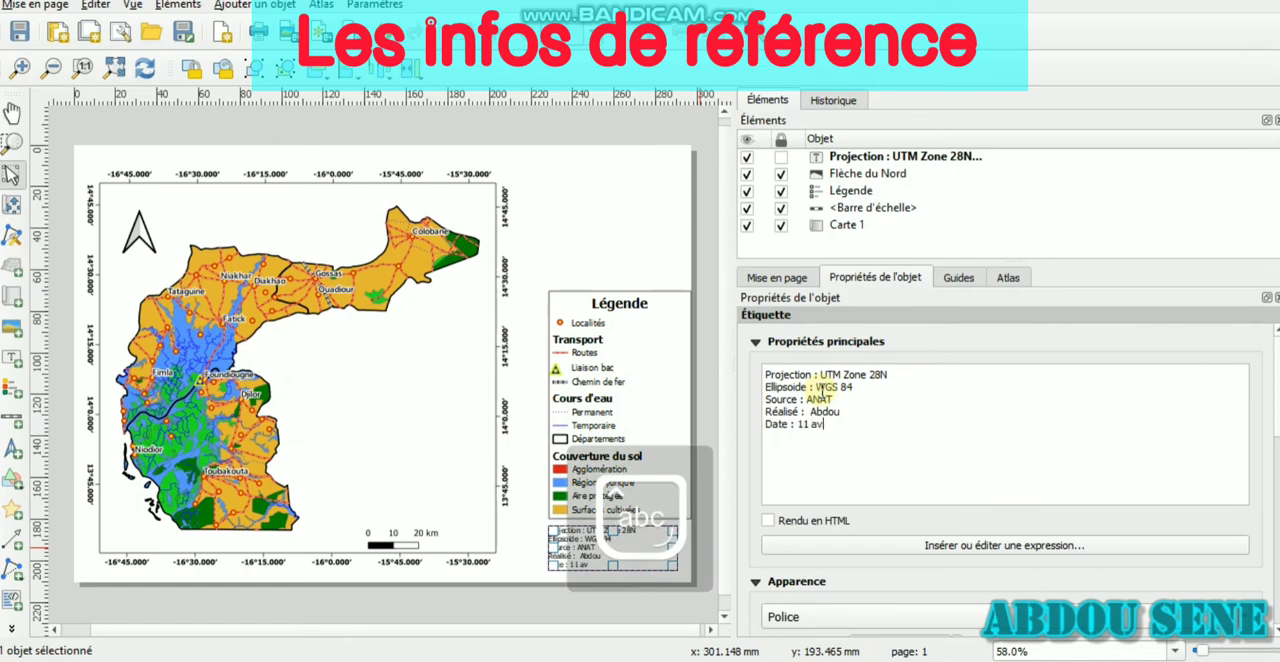
{"action": "type", "text": "ril 2021"}
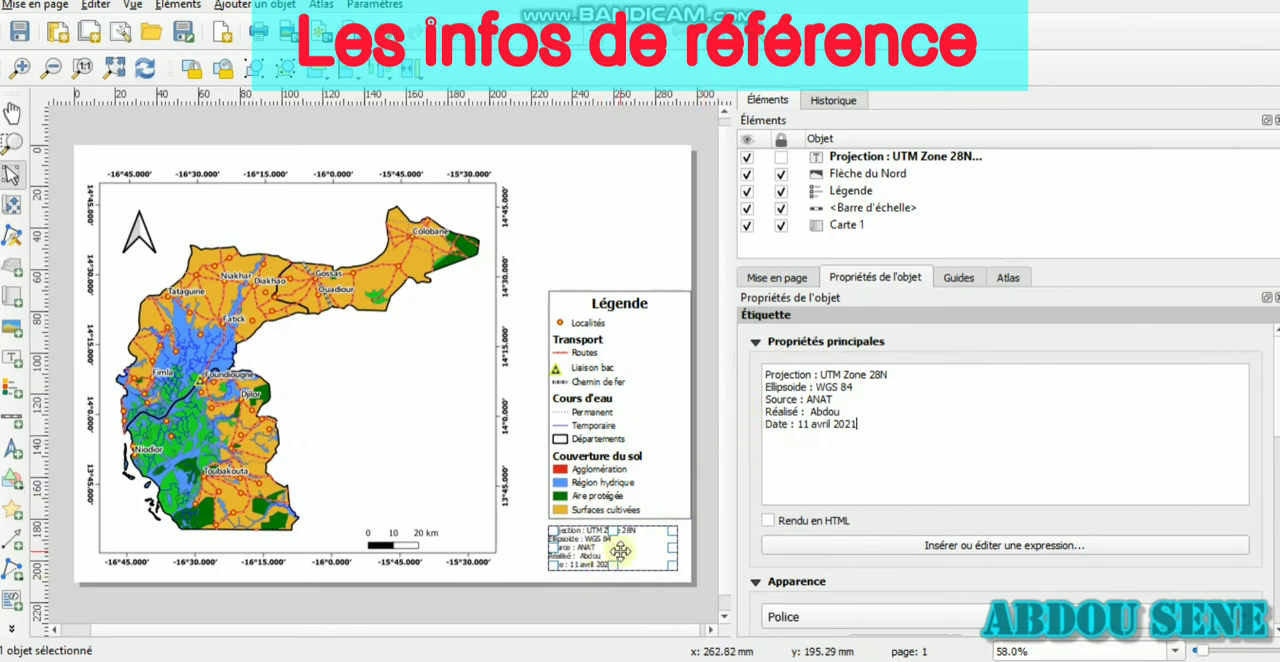
Set the font size of the reference label to 12
{"action": "left_click", "coordinate": [965, 618]}
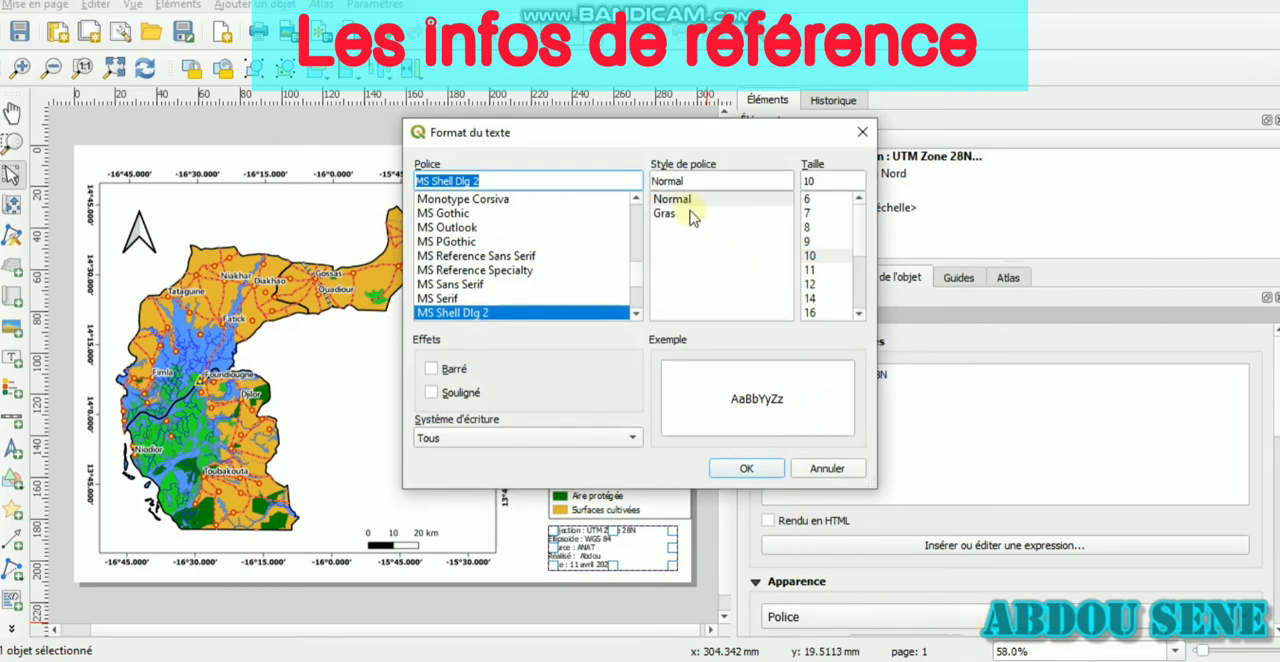
{"action": "left_click", "coordinate": [823, 285]}
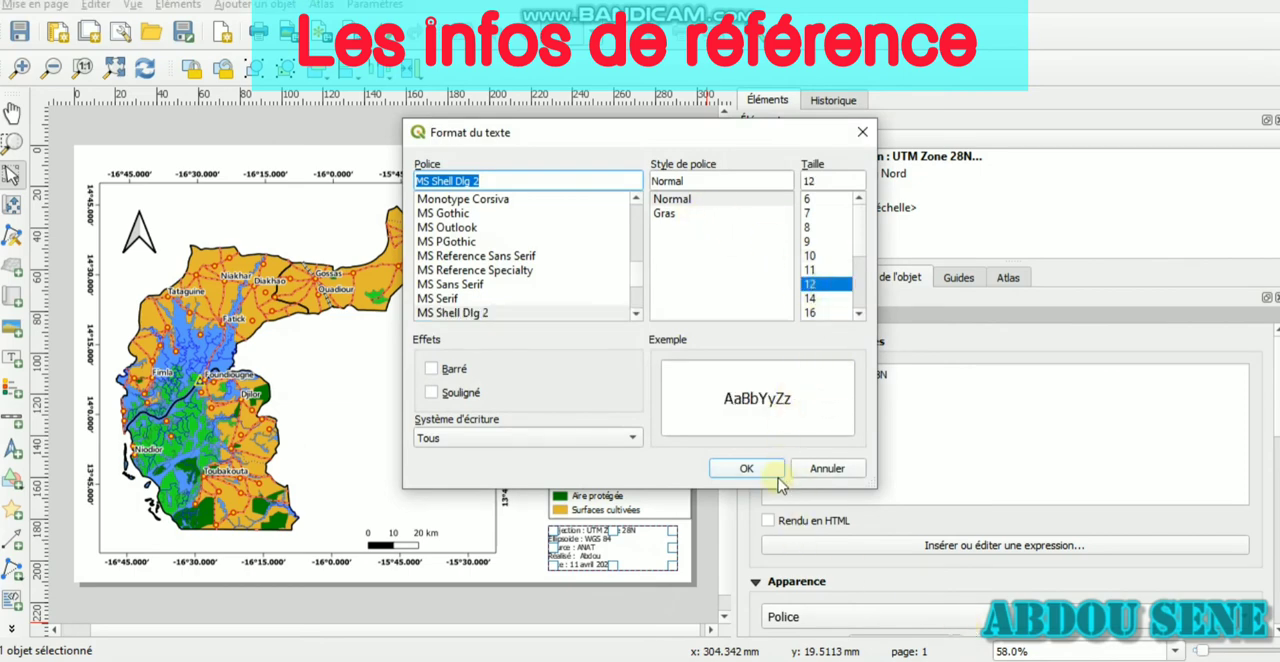
{"action": "left_click", "coordinate": [745, 468]}
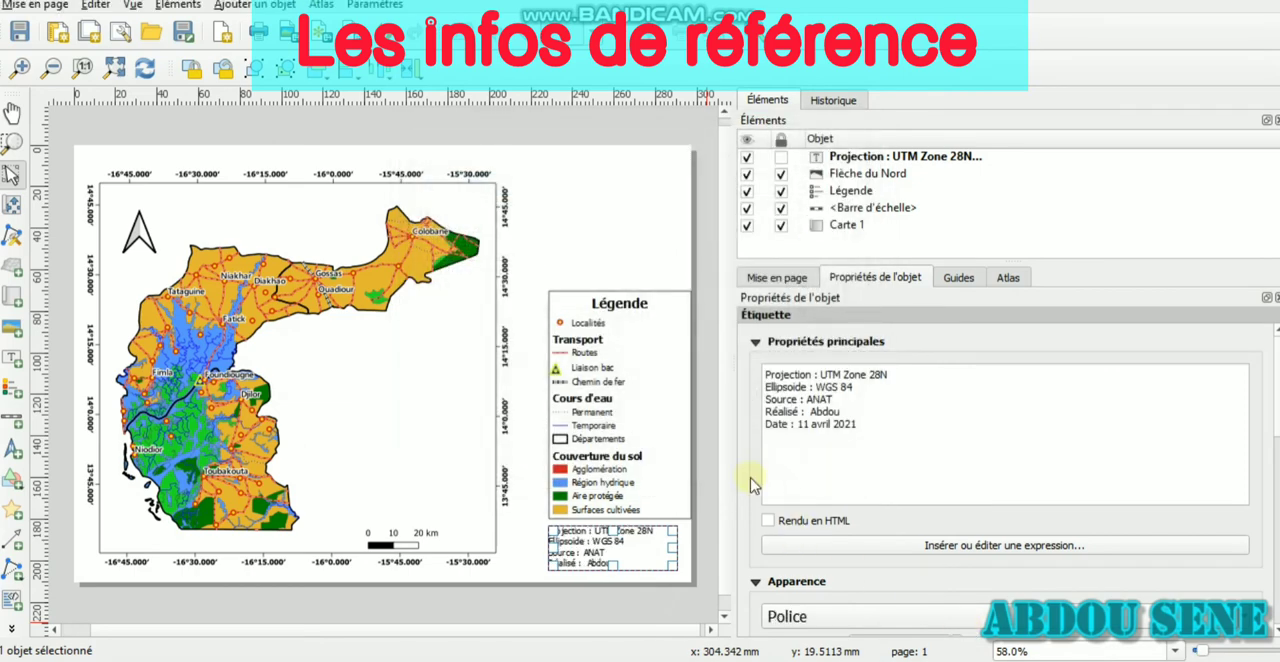
{"action": "left_click", "coordinate": [632, 428]}
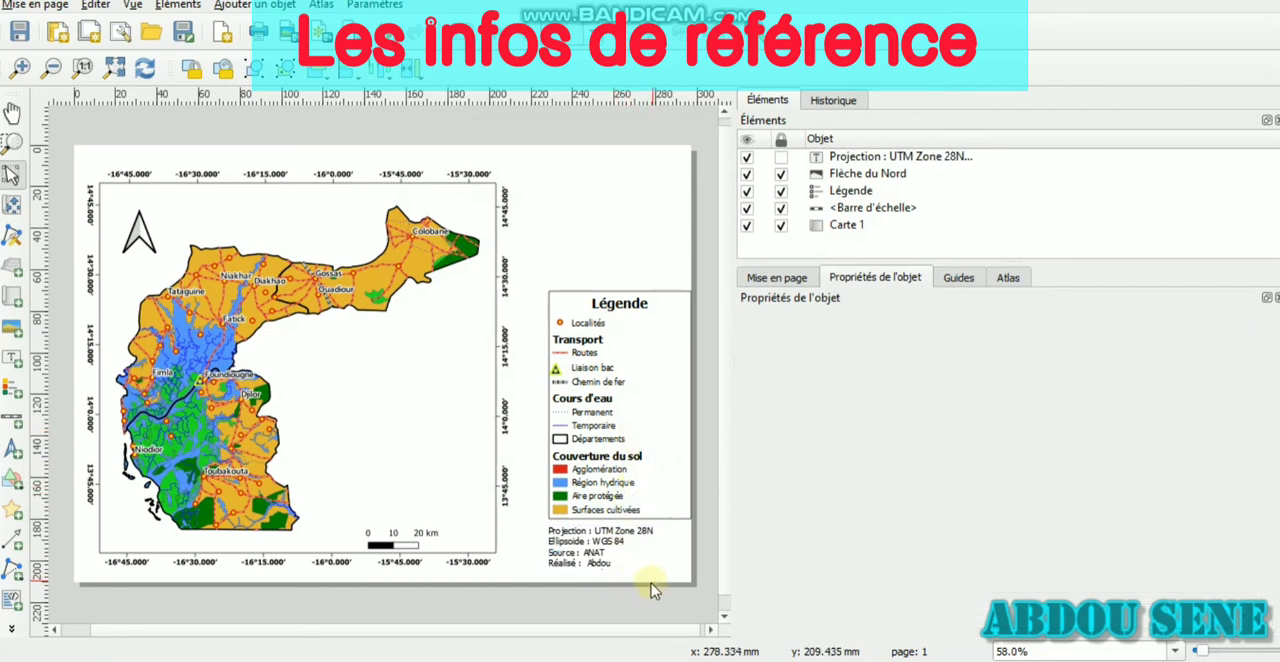
Extend the reference label's frame downward so that the date line fits inside it
{"action": "left_click", "coordinate": [588, 548]}
{"action": "left_click", "coordinate": [588, 548]}
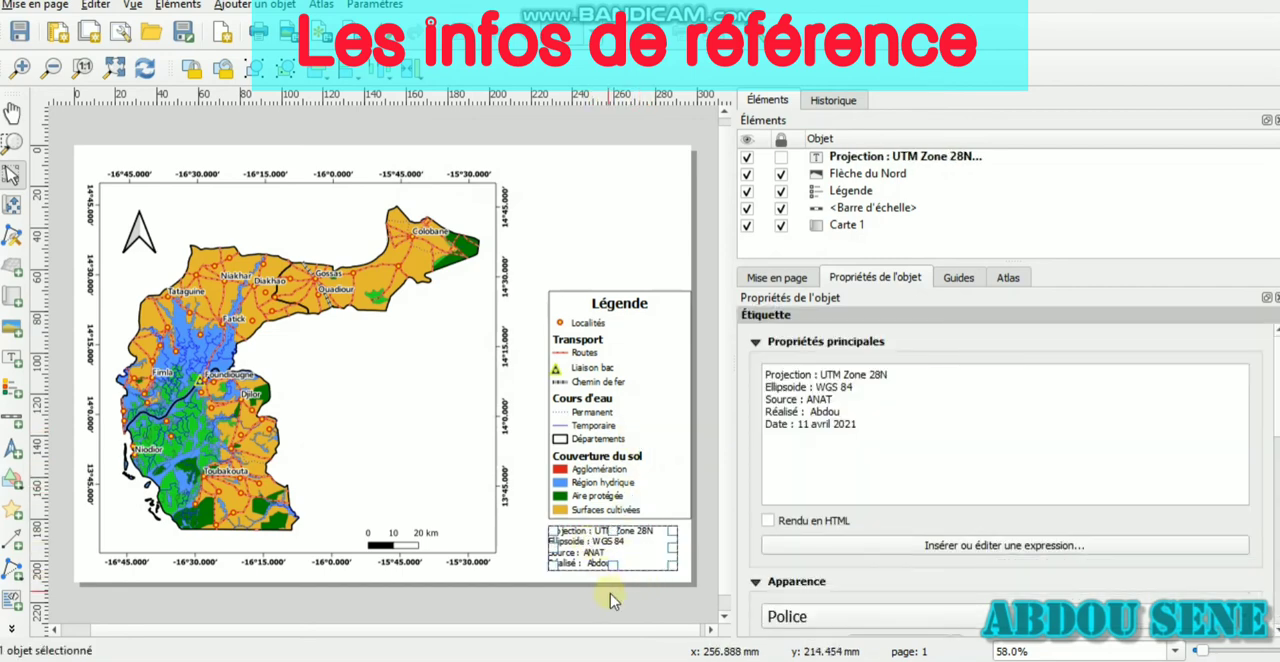
{"action": "left_click_drag", "start_coordinate": [615, 564], "coordinate": [614, 583]}
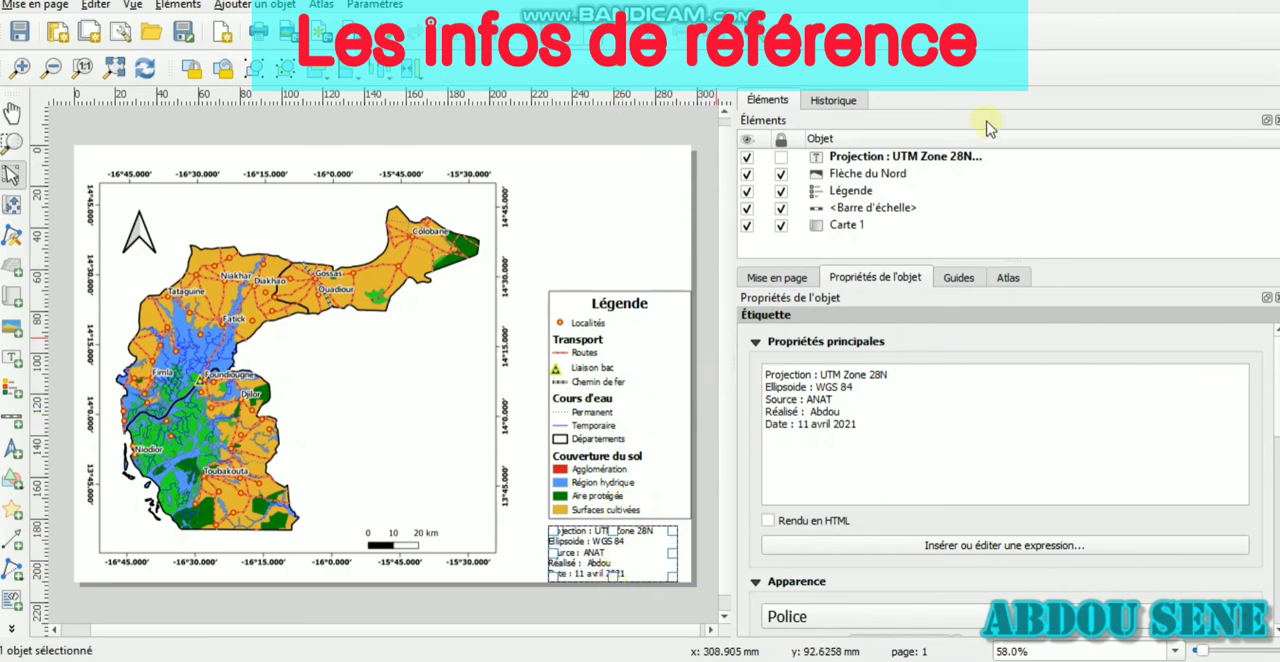
Unlock the legend, shift it up and toward the map, and place the reference label directly beneath it
{"action": "left_click", "coordinate": [781, 191]}
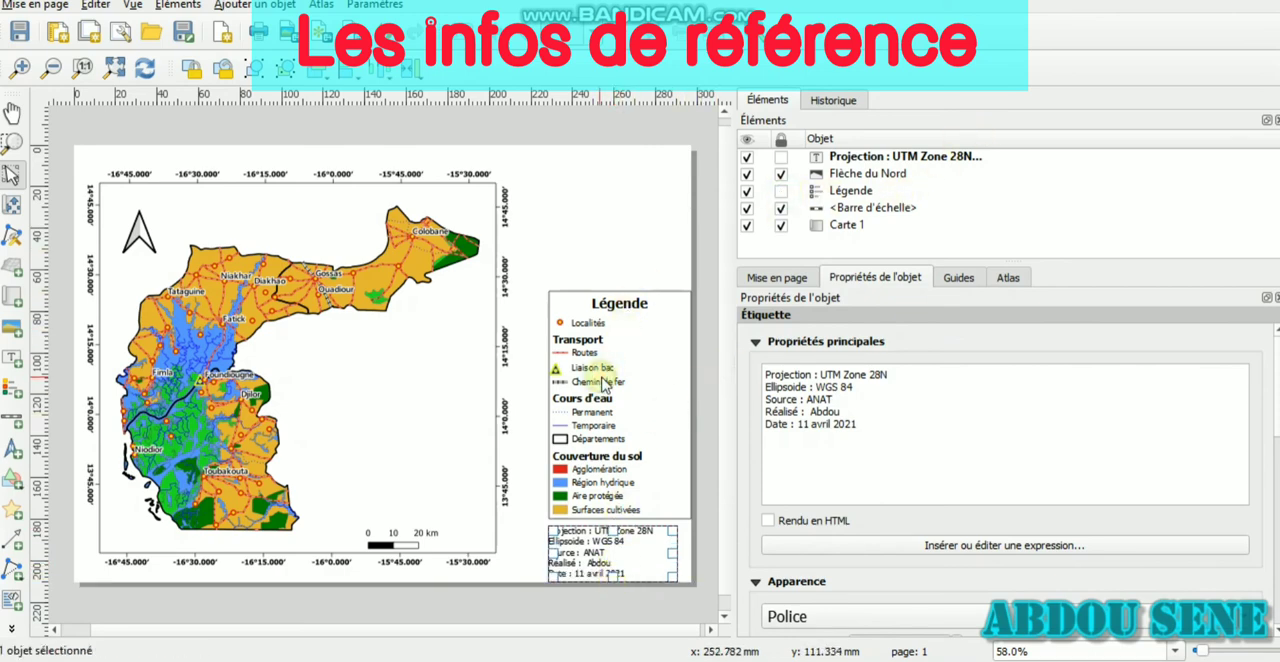
{"action": "left_click", "coordinate": [622, 428]}
{"action": "left_click_drag", "start_coordinate": [622, 428], "coordinate": [590, 406]}
{"action": "left_click", "coordinate": [617, 566]}
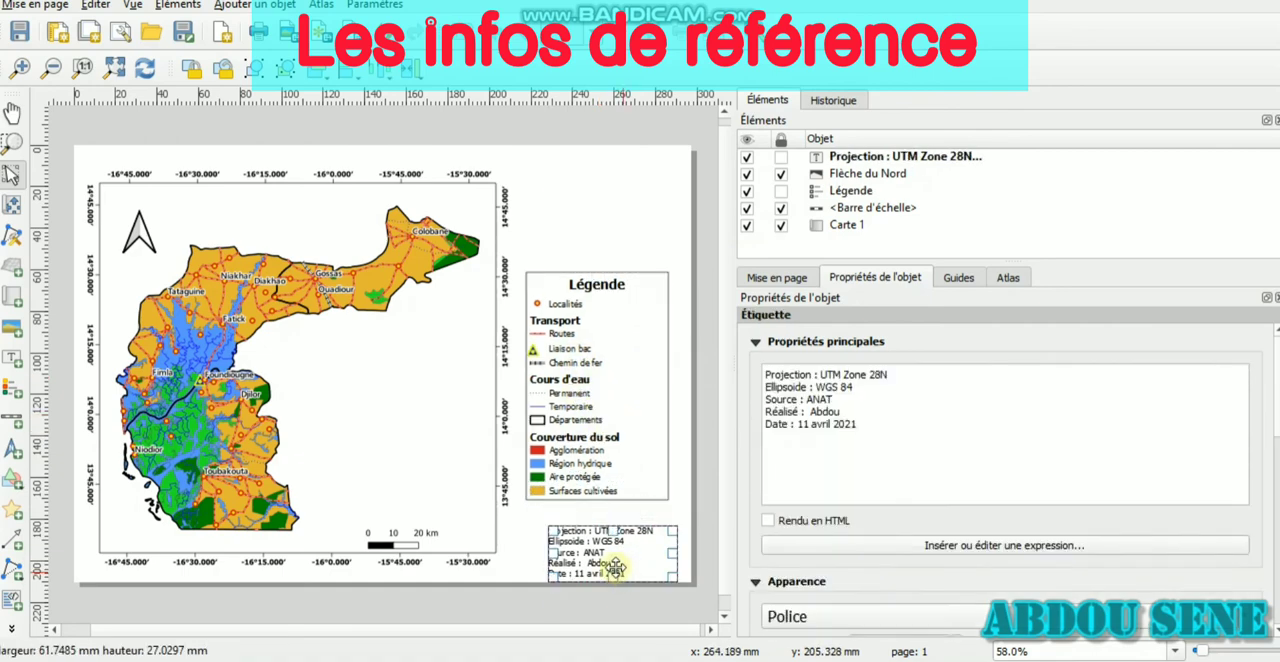
{"action": "left_click_drag", "start_coordinate": [592, 543], "coordinate": [575, 515]}
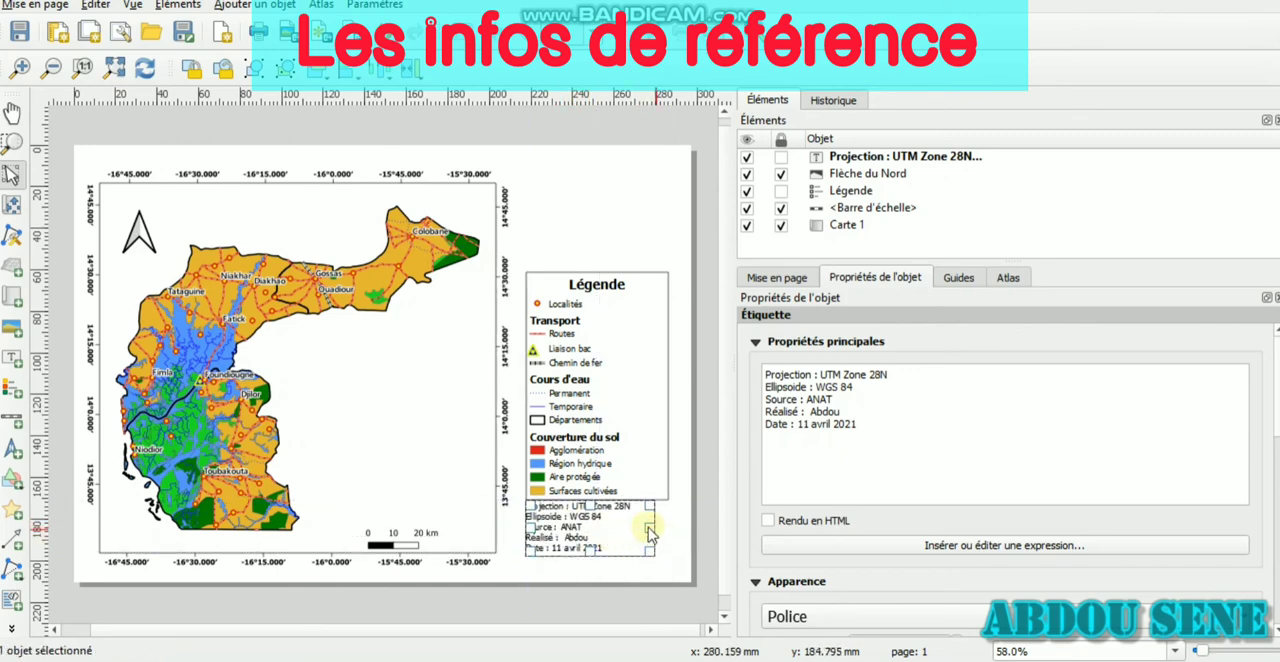
Widen the legend and the reference label to the page's right edge so their widths match
{"action": "left_click_drag", "start_coordinate": [654, 523], "coordinate": [680, 526]}
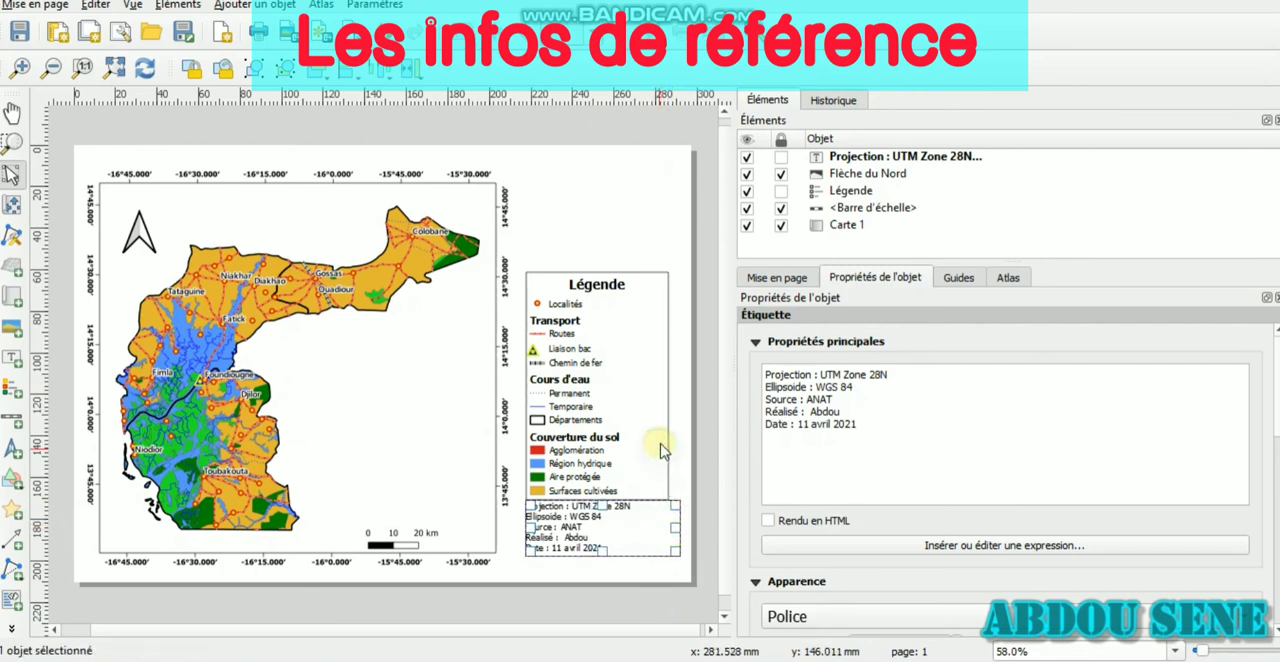
{"action": "left_click", "coordinate": [665, 392]}
{"action": "left_click_drag", "start_coordinate": [666, 390], "coordinate": [686, 391]}
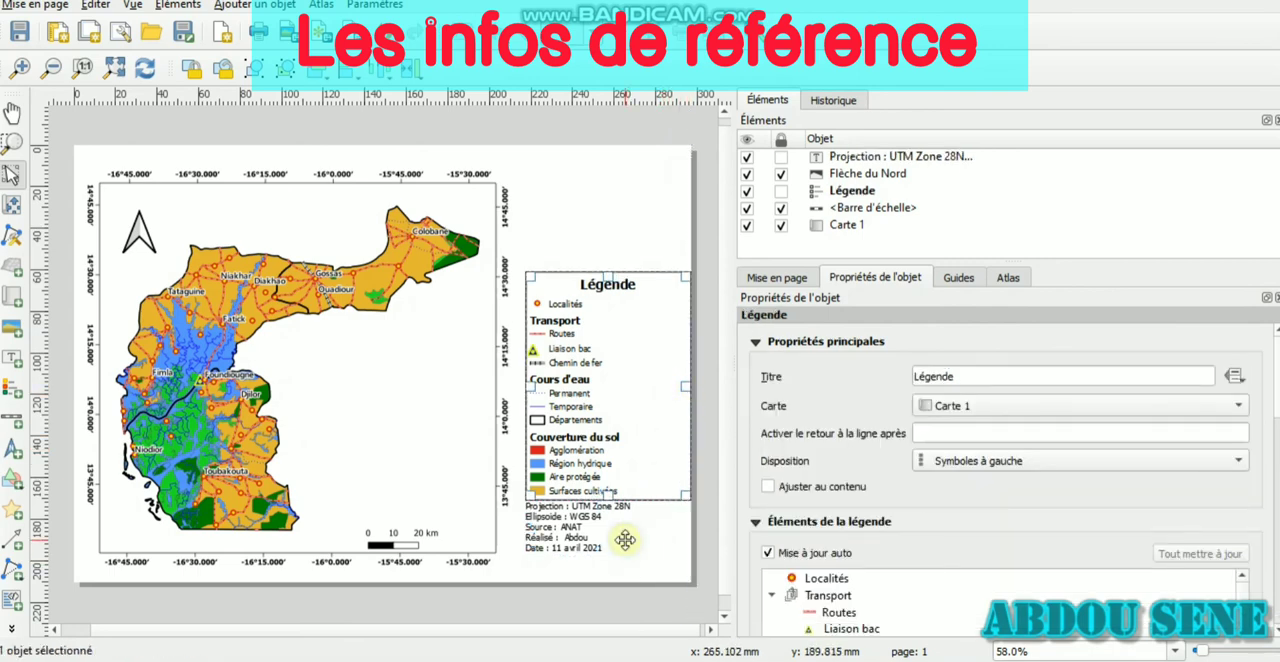
{"action": "left_click", "coordinate": [625, 540]}
{"action": "left_click_drag", "start_coordinate": [686, 527], "coordinate": [693, 528]}
Enable a frame around the reference label
{"action": "scroll", "coordinate": [1276, 553], "scroll_direction": "down", "scroll_amount": 10}
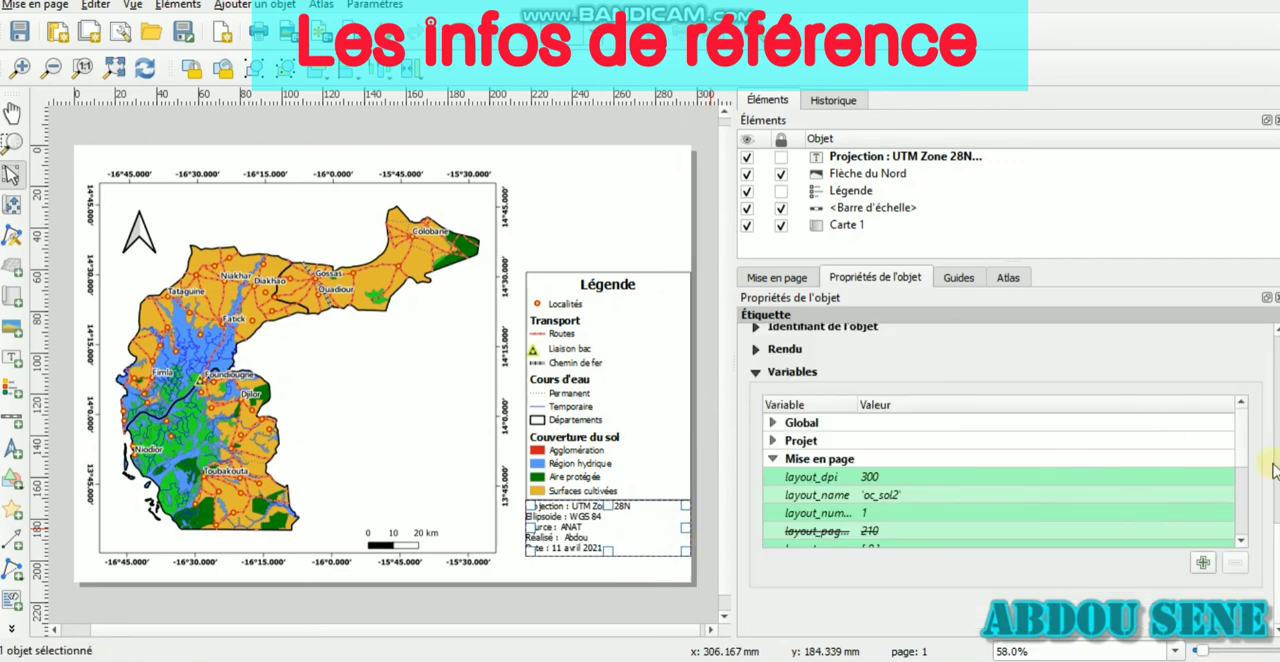
{"action": "scroll", "coordinate": [1274, 470], "scroll_direction": "up", "scroll_amount": 5}
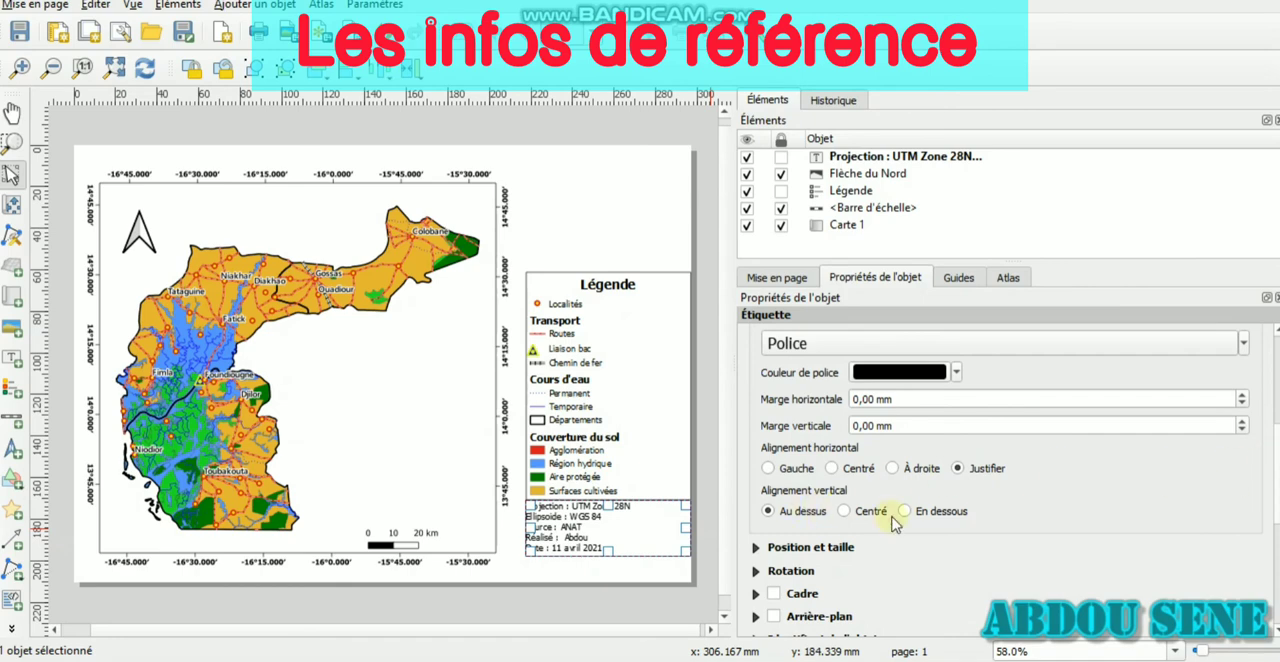
{"action": "left_click", "coordinate": [773, 593]}
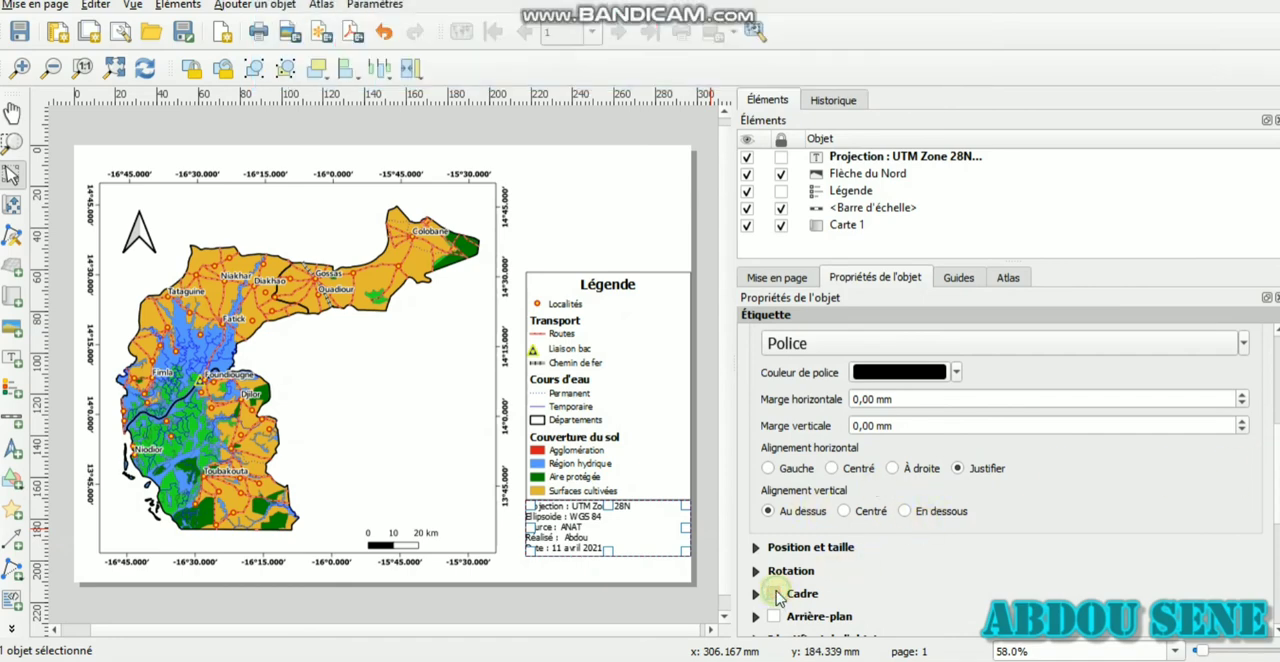
{"action": "scroll", "coordinate": [772, 590], "scroll_direction": "up", "scroll_amount": 1}
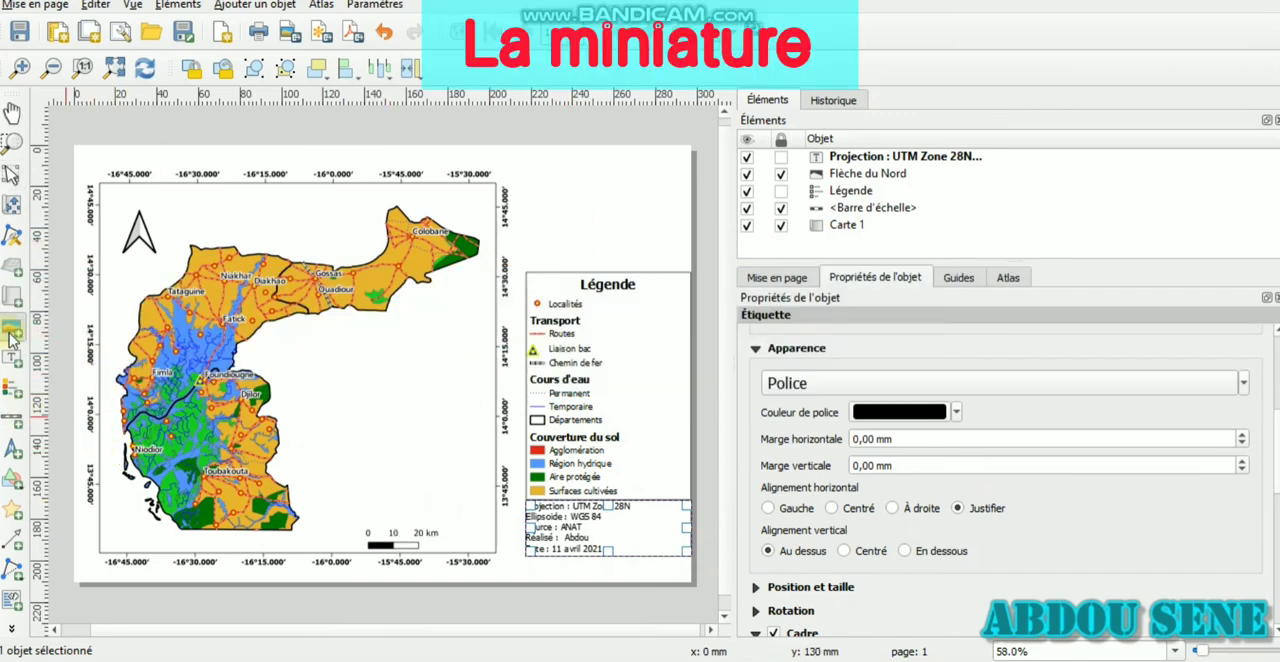
{"action": "left_click", "coordinate": [768, 380]}
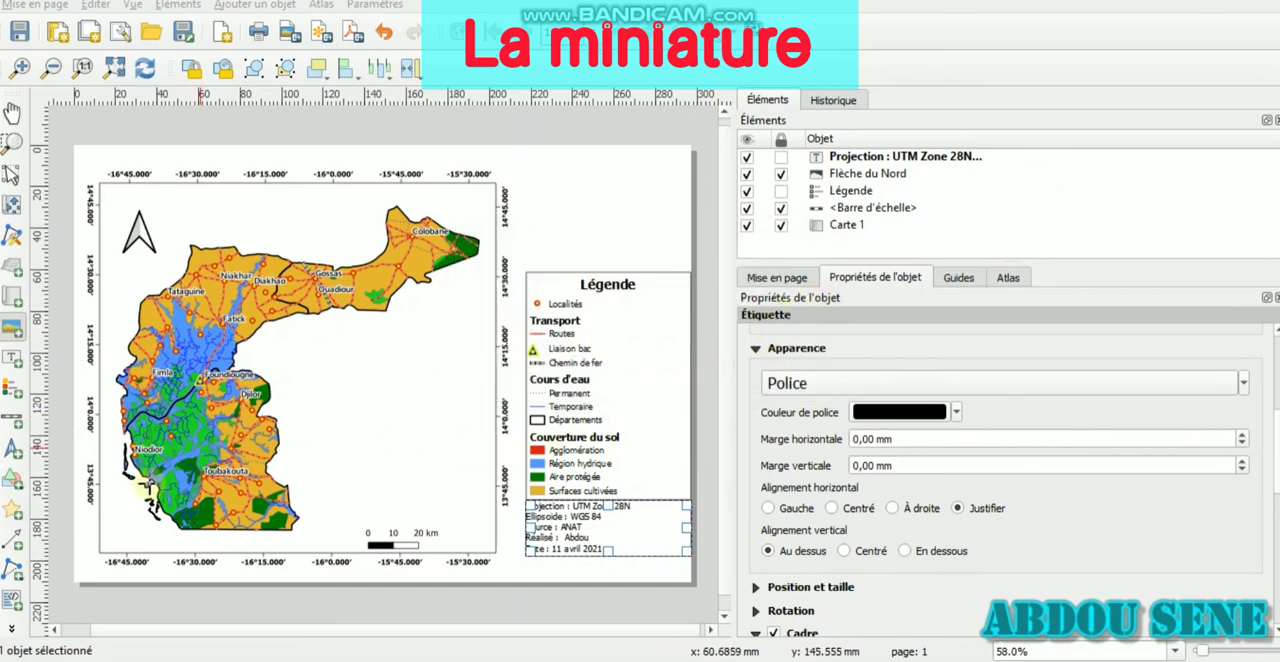
Add an image item in the empty area above the legend, about as wide as the legend
{"action": "left_click", "coordinate": [12, 330]}
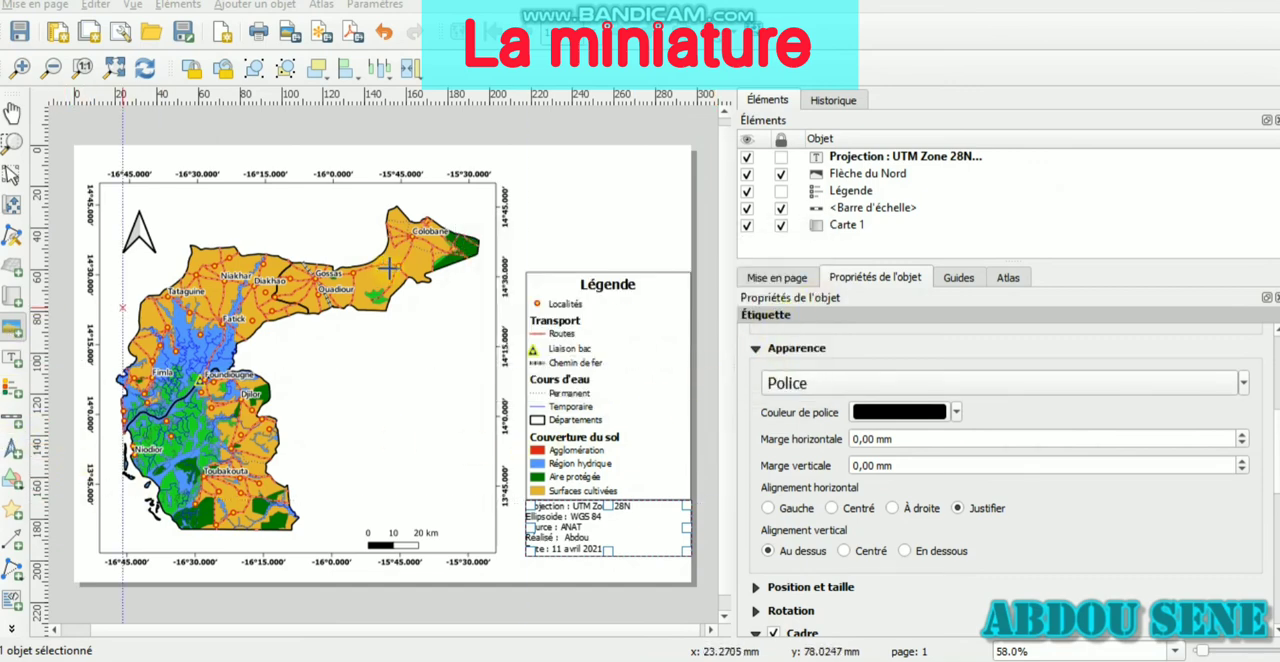
{"action": "left_click_drag", "start_coordinate": [521, 170], "coordinate": [681, 260]}
{"action": "left_click_drag", "start_coordinate": [682, 262], "coordinate": [686, 262]}
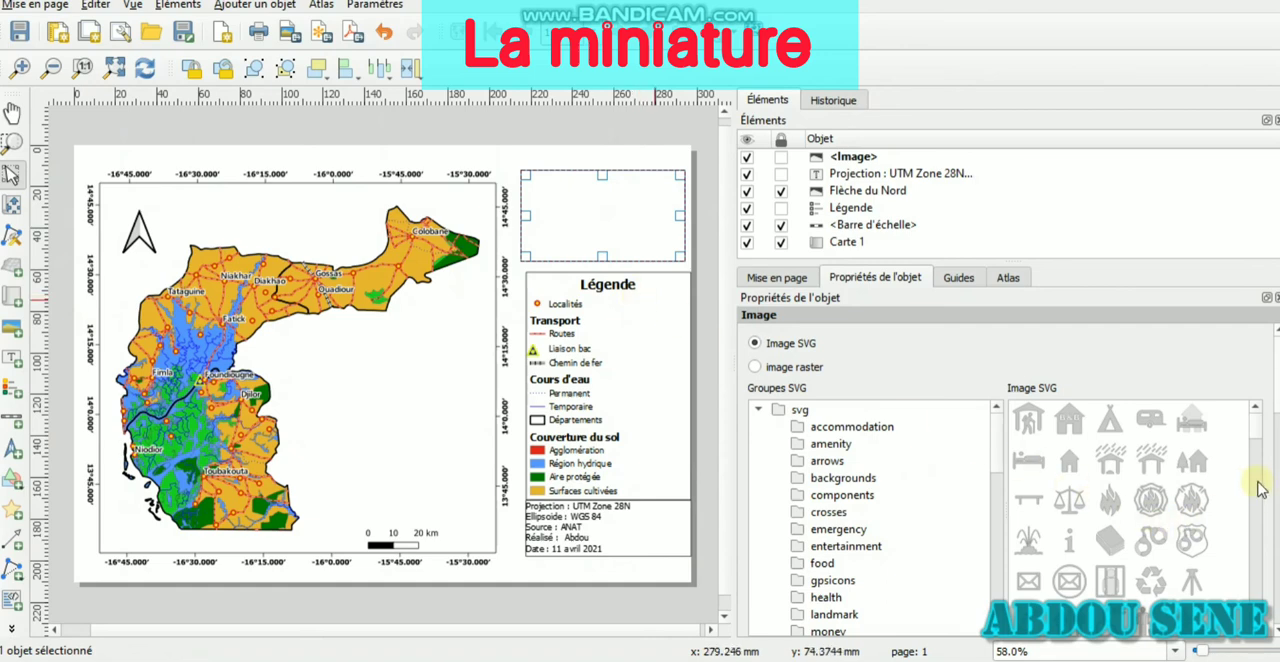
Switch the image item to a raster image and load fatick_in_sn_mini2.tiff from the map folder
{"action": "scroll", "coordinate": [1259, 489], "scroll_direction": "down", "scroll_amount": 5}
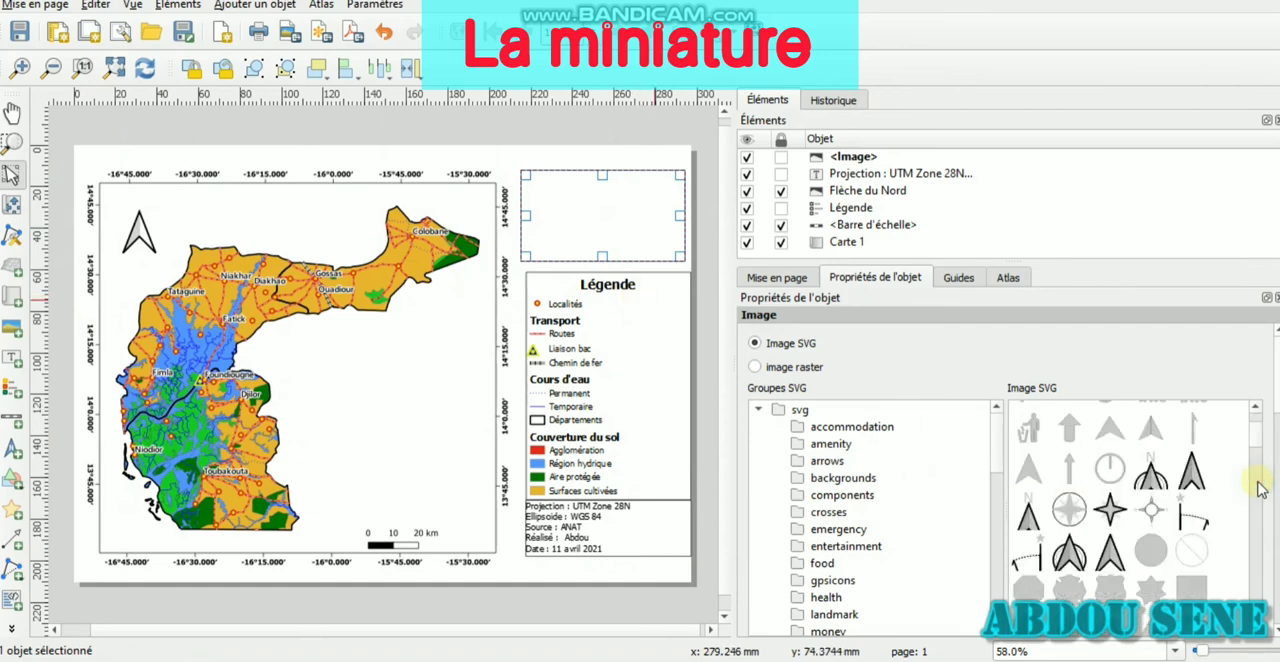
{"action": "left_click", "coordinate": [755, 368]}
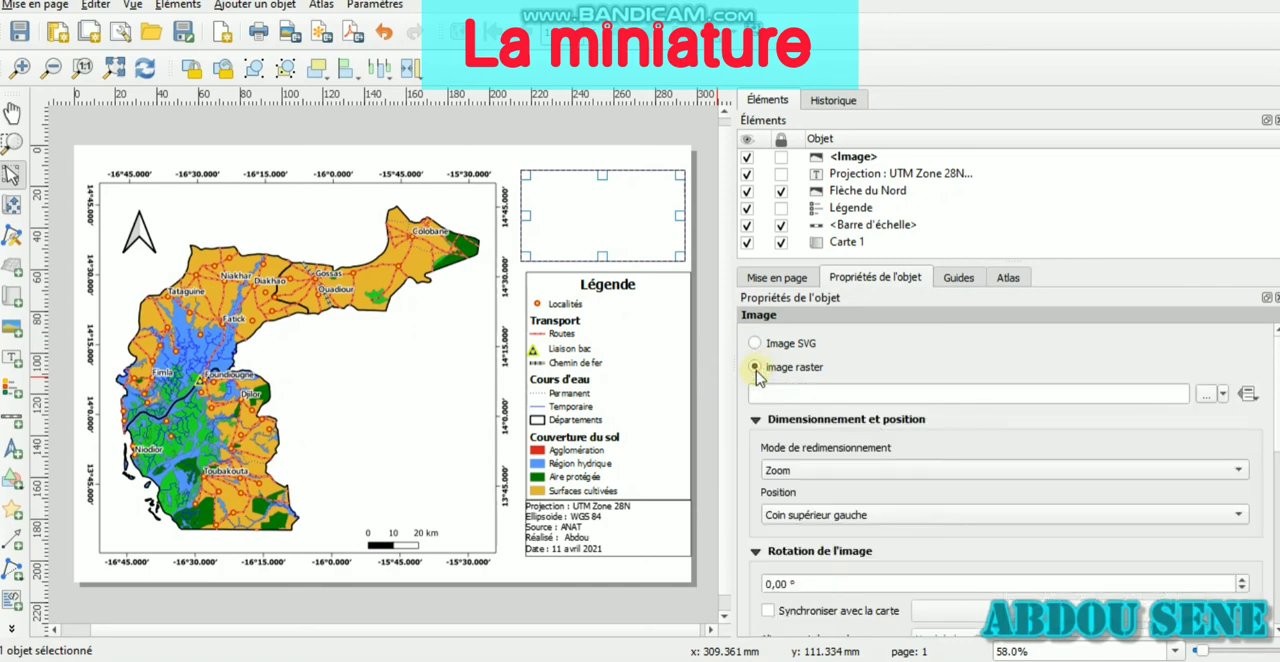
{"action": "left_click", "coordinate": [1207, 394]}
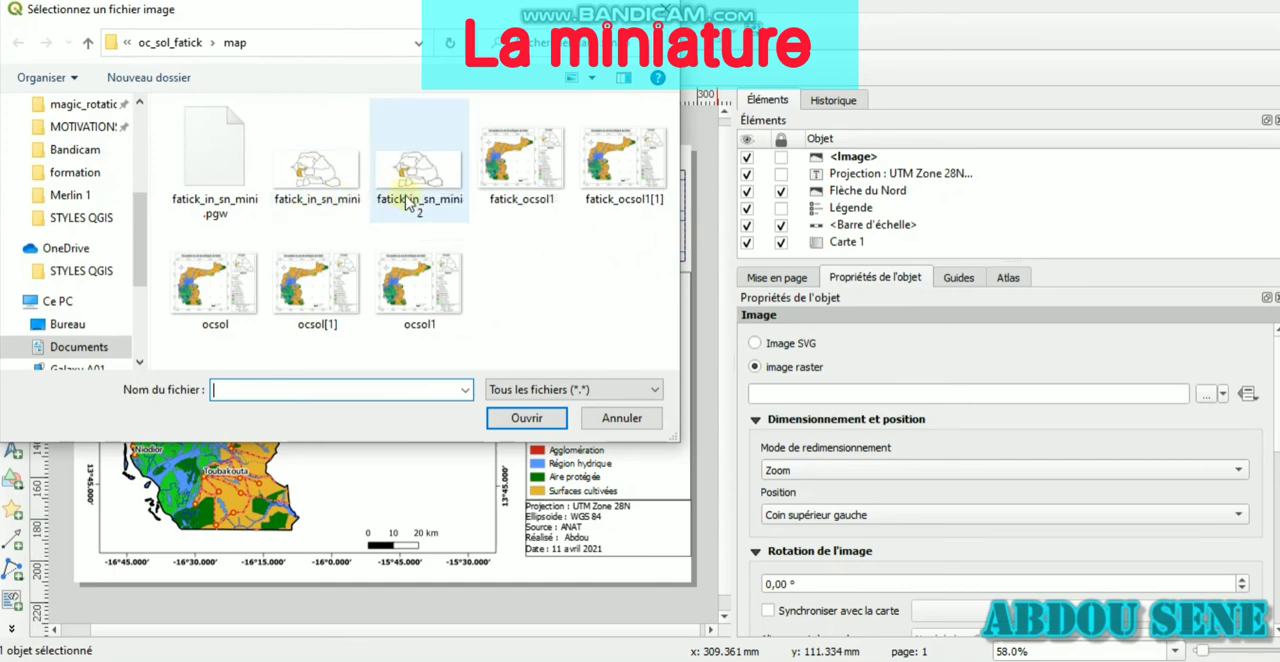
{"action": "left_click", "coordinate": [430, 186]}
{"action": "double_click", "coordinate": [430, 186]}
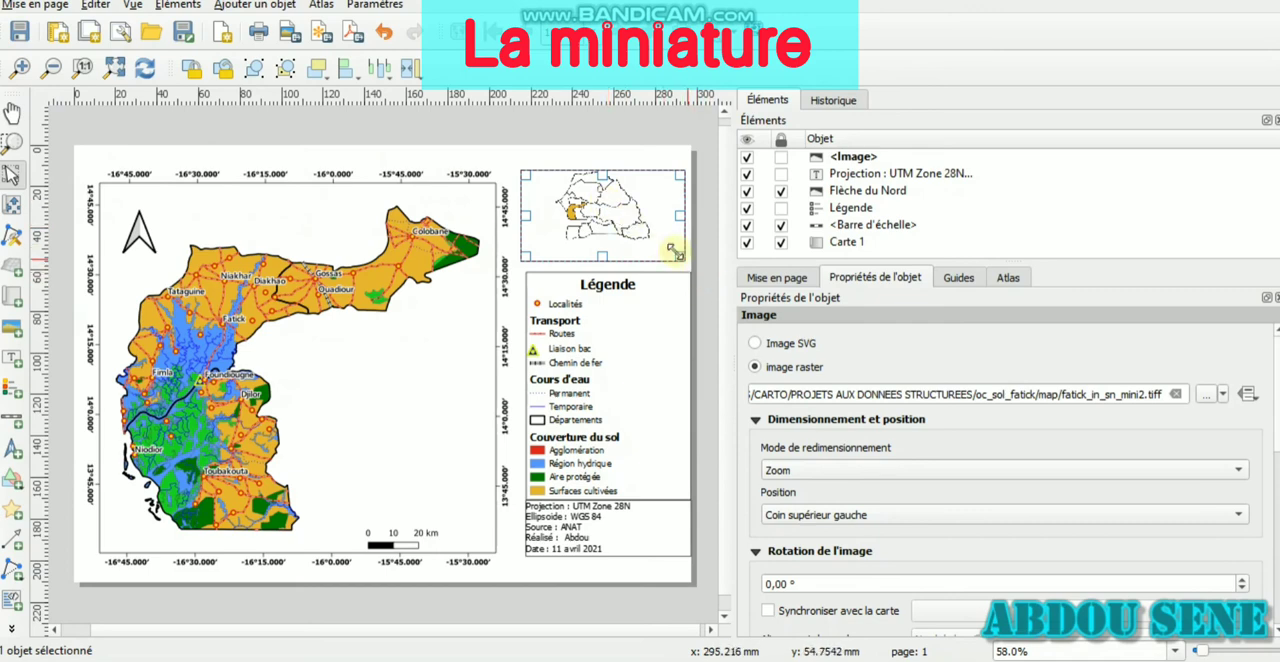
Enlarge the inset image, center it above the legend, and send it behind all other items
{"action": "left_click_drag", "start_coordinate": [681, 258], "coordinate": [737, 326]}
{"action": "left_click_drag", "start_coordinate": [676, 254], "coordinate": [641, 246]}
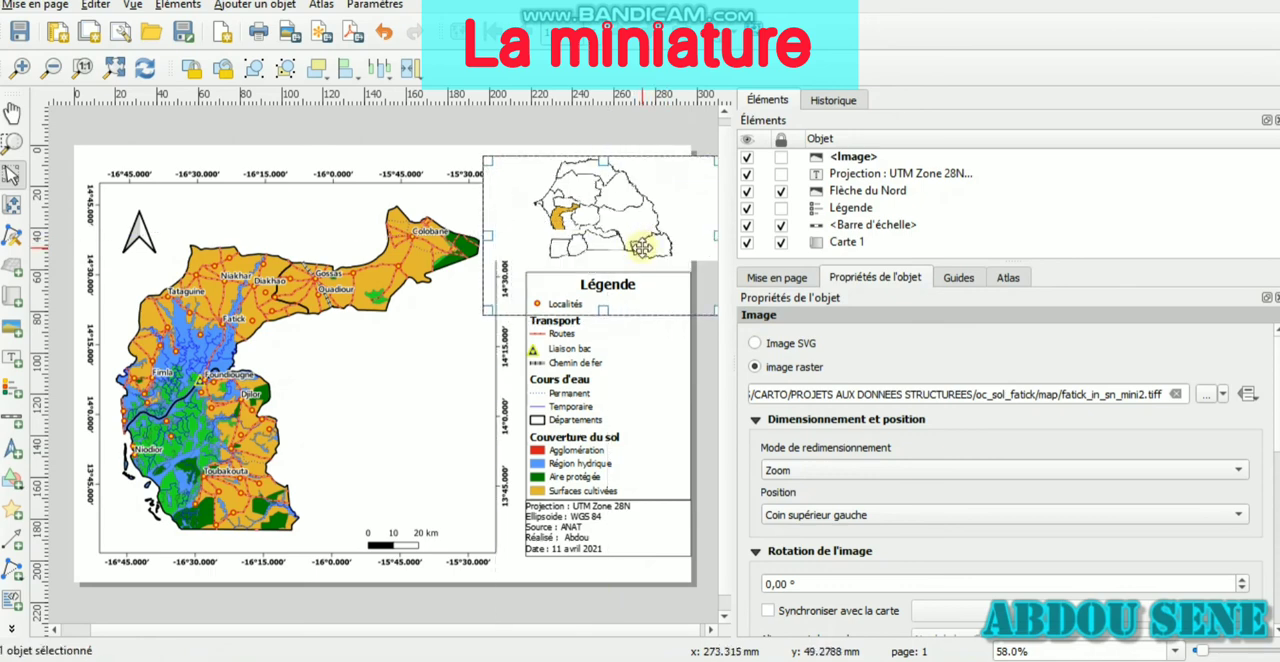
{"action": "left_click", "coordinate": [325, 76]}
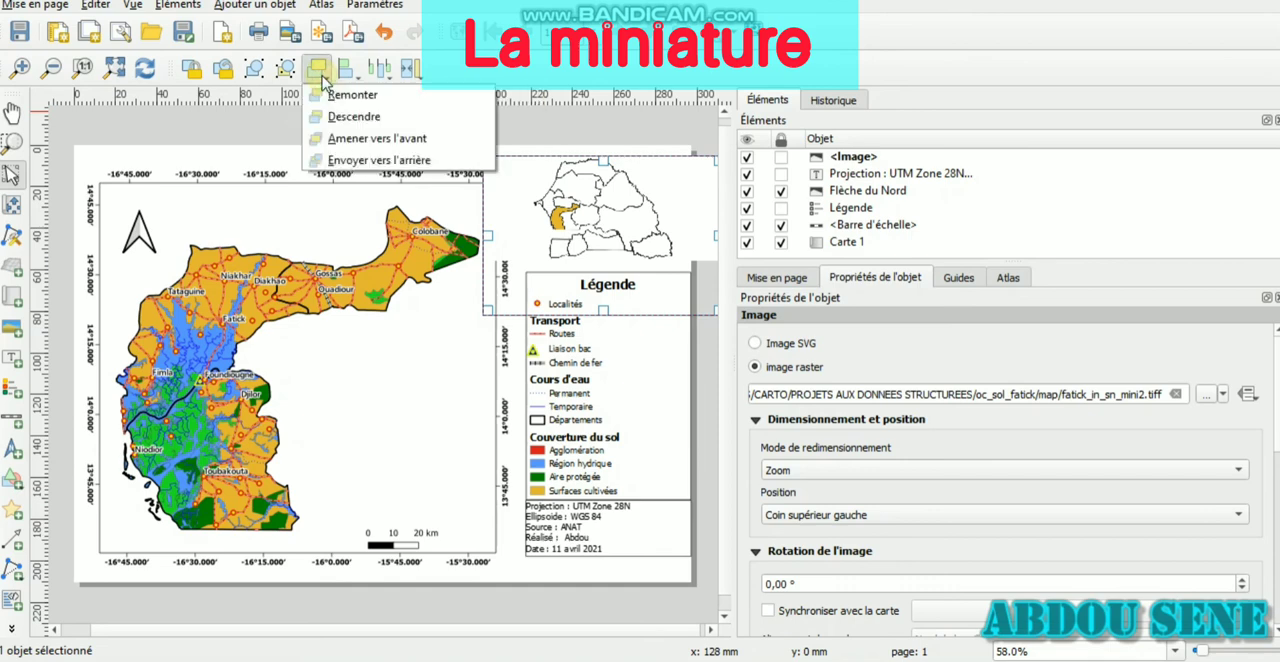
{"action": "left_click", "coordinate": [383, 162]}
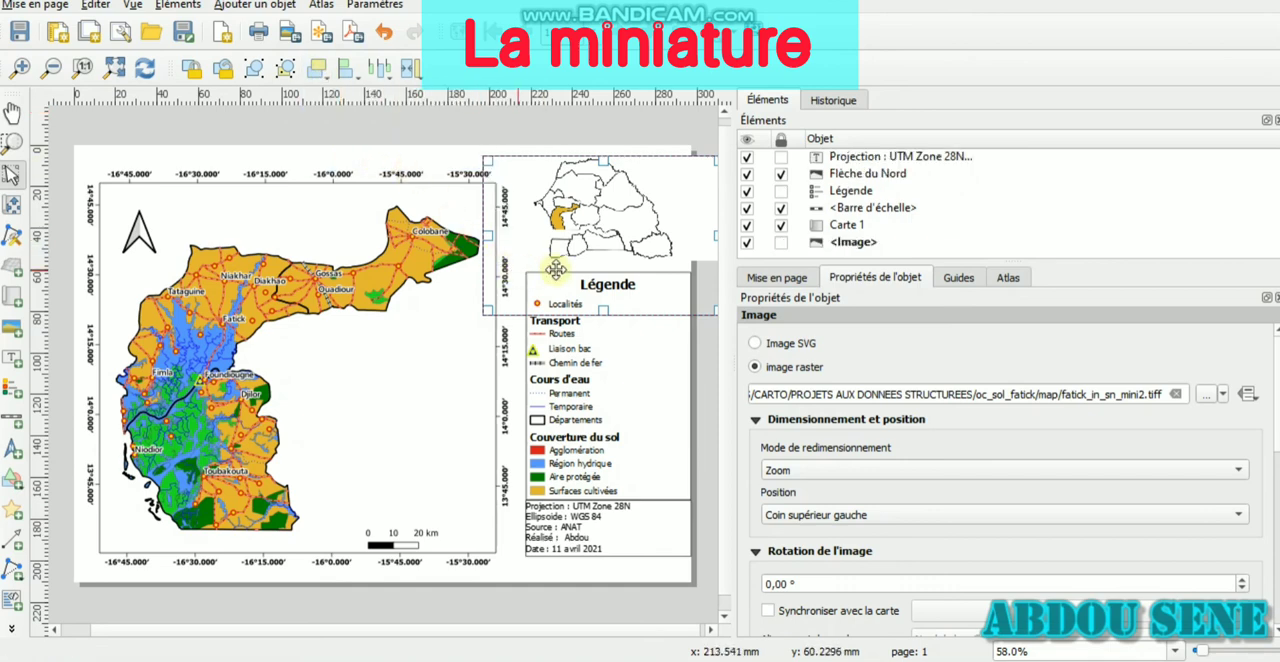
{"action": "left_click", "coordinate": [515, 607]}
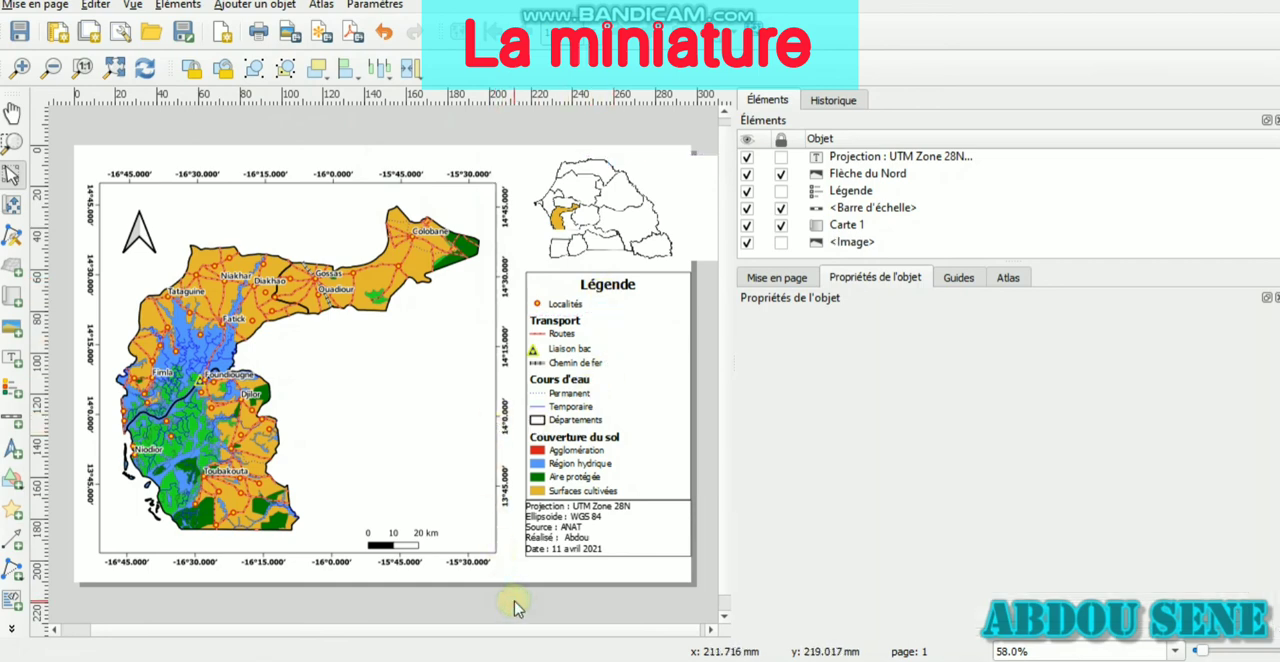
Draw a rectangle around the inset image, from the page's top edge down to the legend and matching its width
{"action": "left_click", "coordinate": [12, 487]}
{"action": "left_click", "coordinate": [65, 476]}
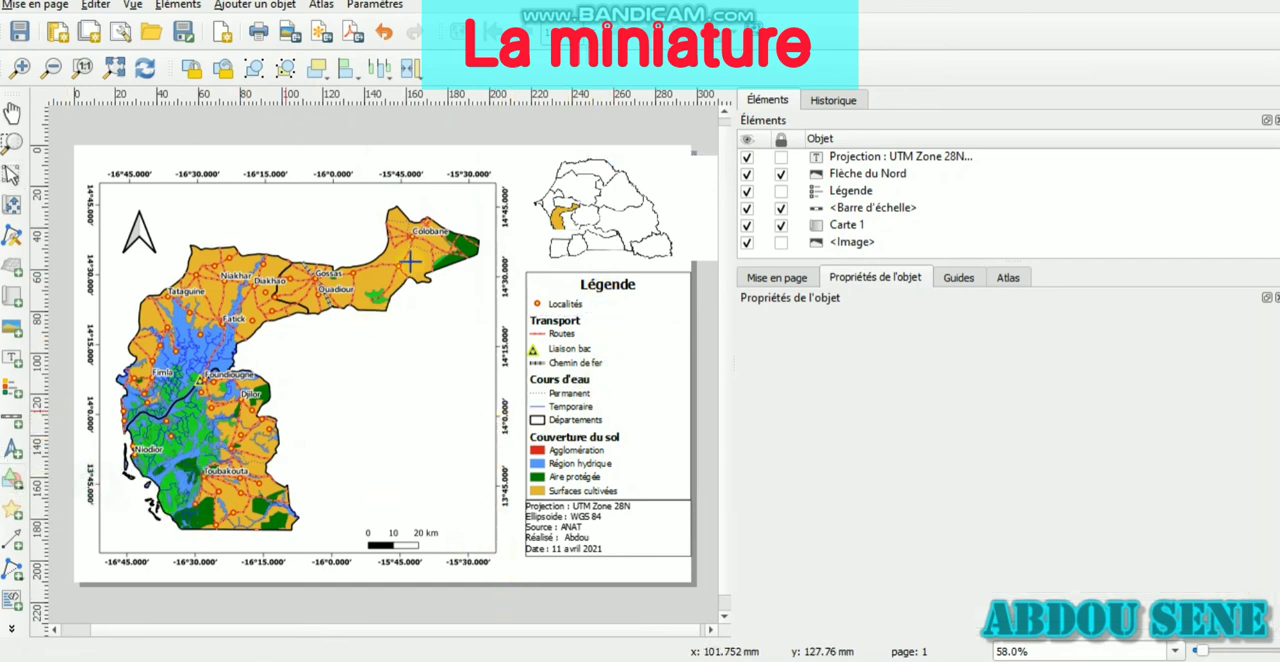
{"action": "left_click_drag", "start_coordinate": [525, 145], "coordinate": [688, 268]}
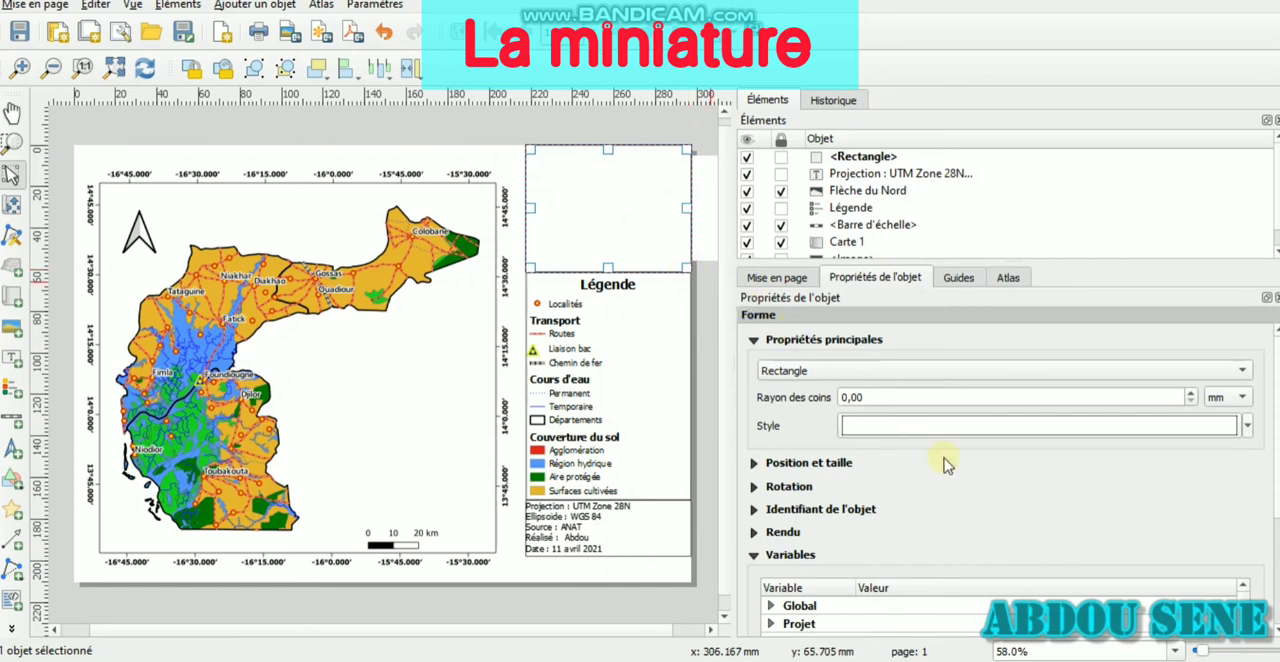
Set the fill style of the rectangle's simple fill to "Pas de remplissage"
{"action": "left_click", "coordinate": [997, 425]}
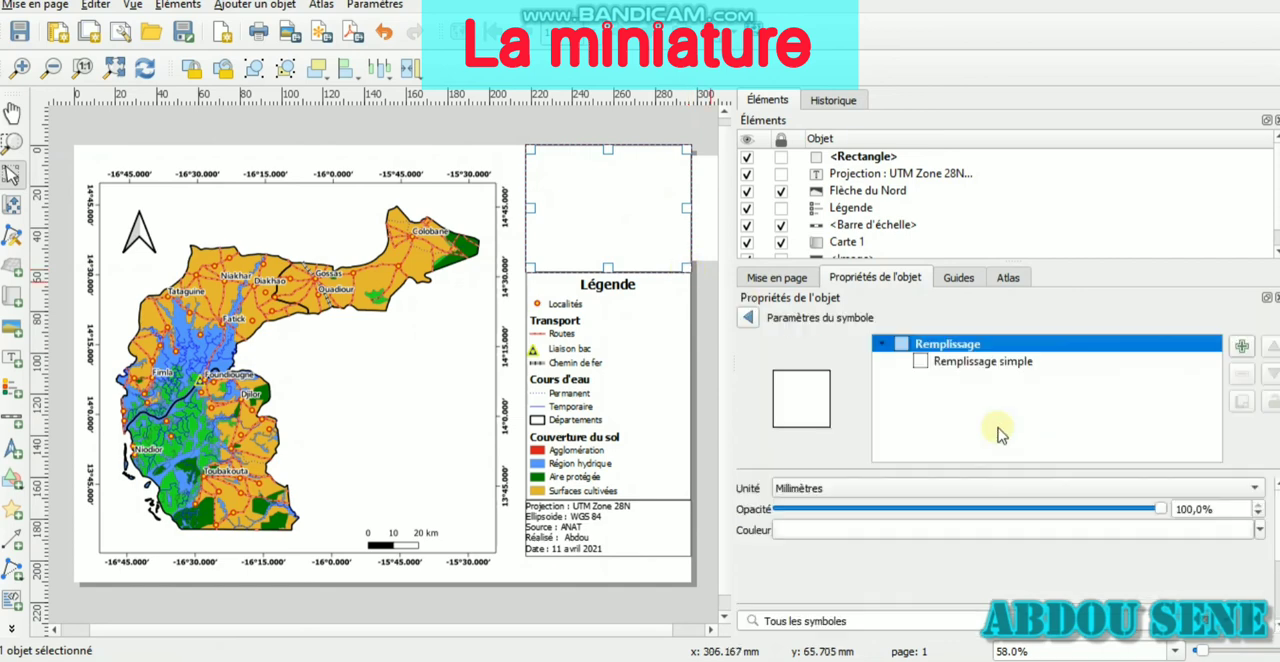
{"action": "left_click", "coordinate": [984, 366]}
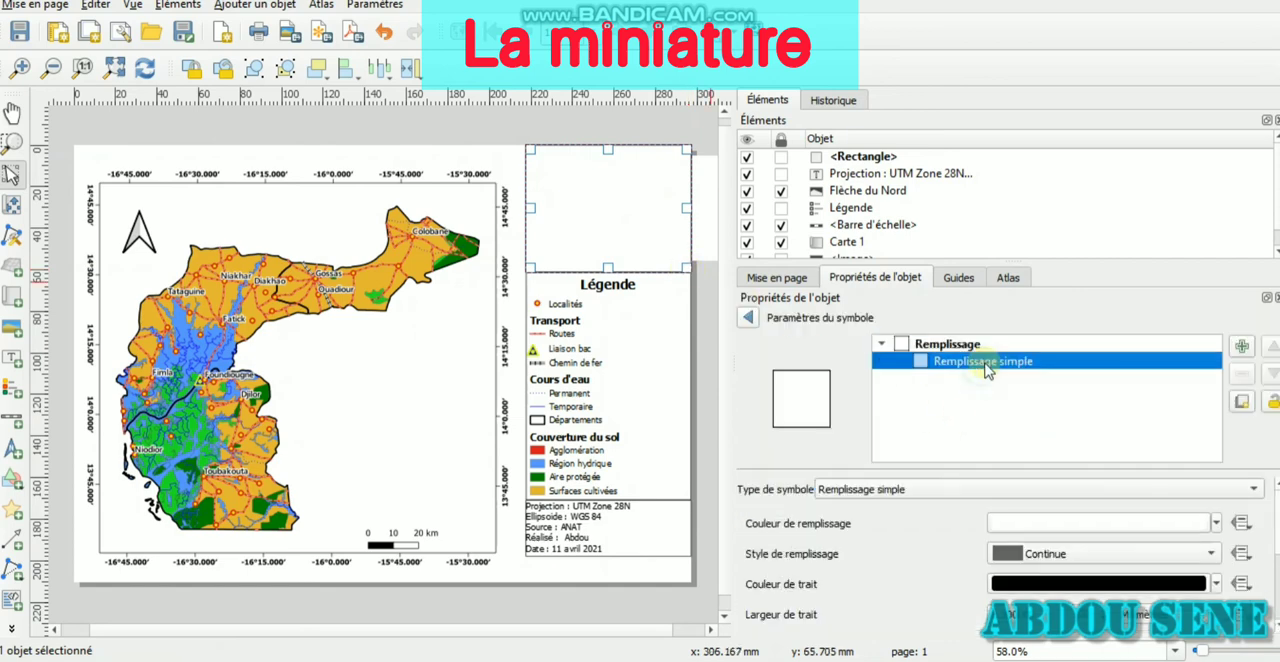
{"action": "left_click", "coordinate": [1064, 556]}
{"action": "left_click", "coordinate": [1076, 440]}
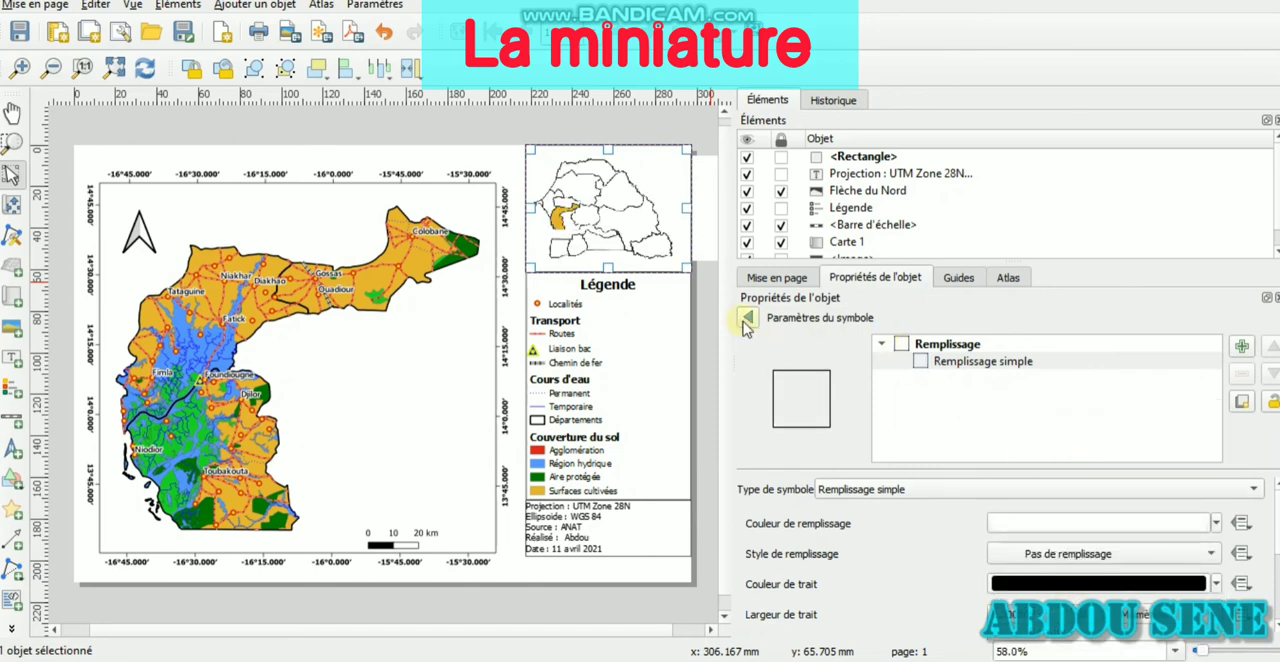
Lock the rectangle, reference label and legend, then unlock and select the main map Carte 1
{"action": "left_click", "coordinate": [781, 158]}
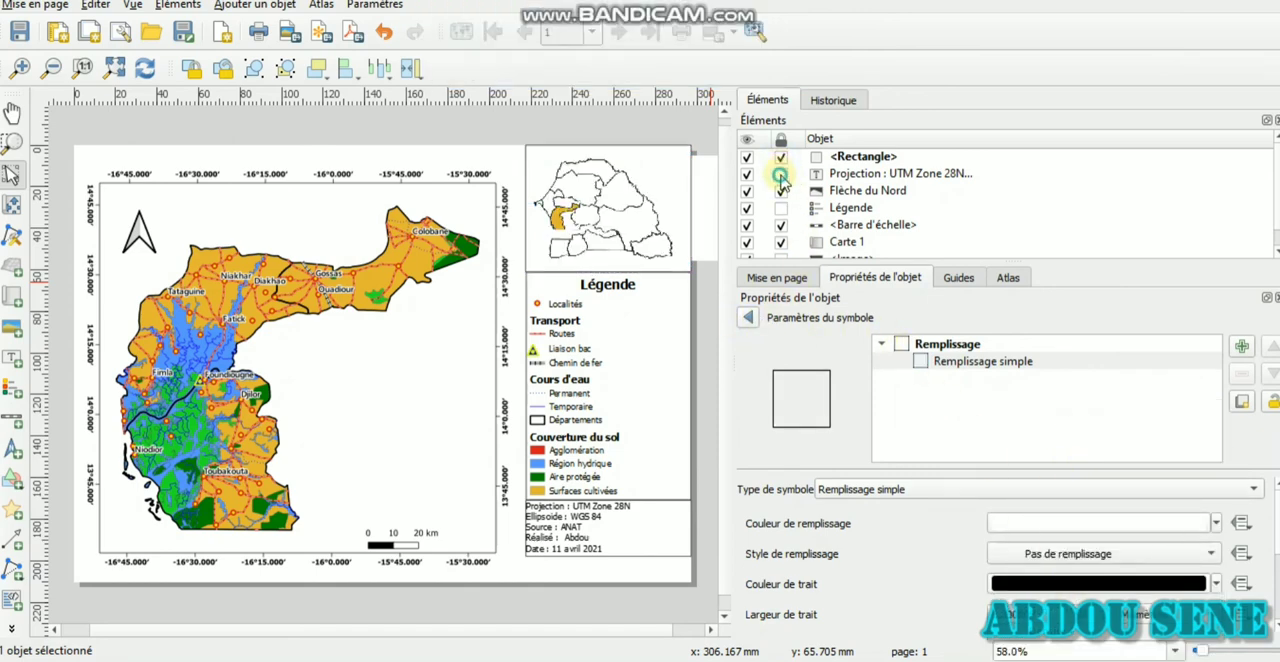
{"action": "left_click", "coordinate": [418, 410]}
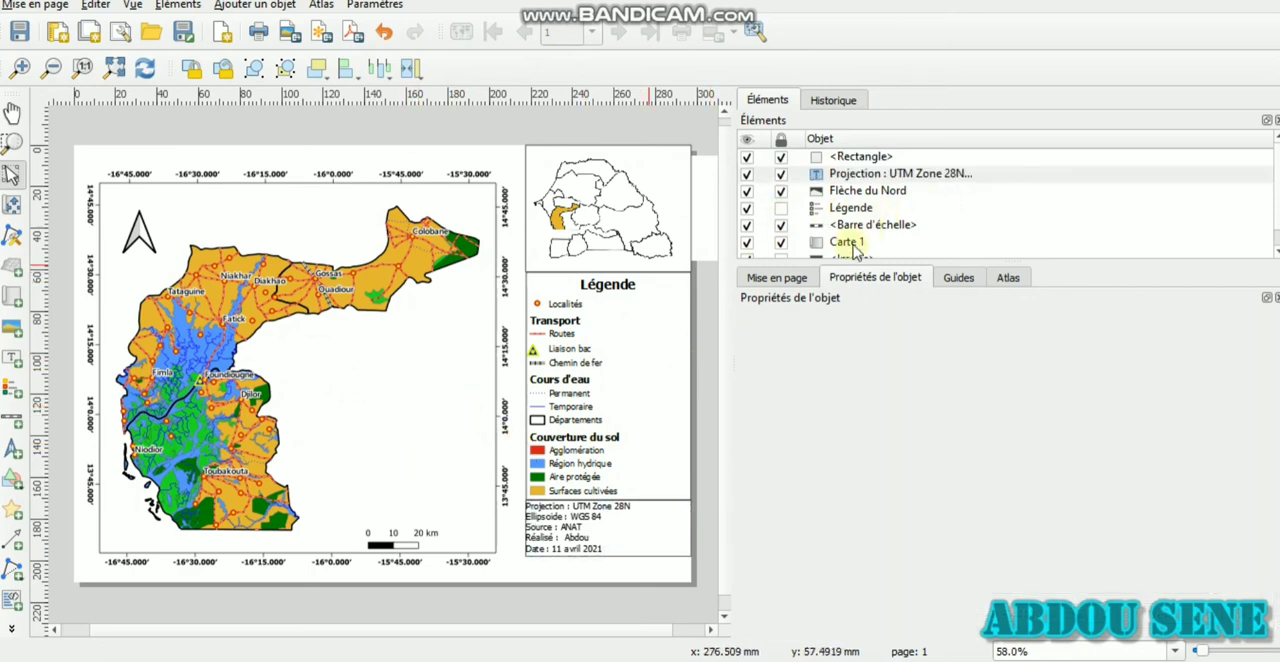
{"action": "left_click", "coordinate": [781, 243]}
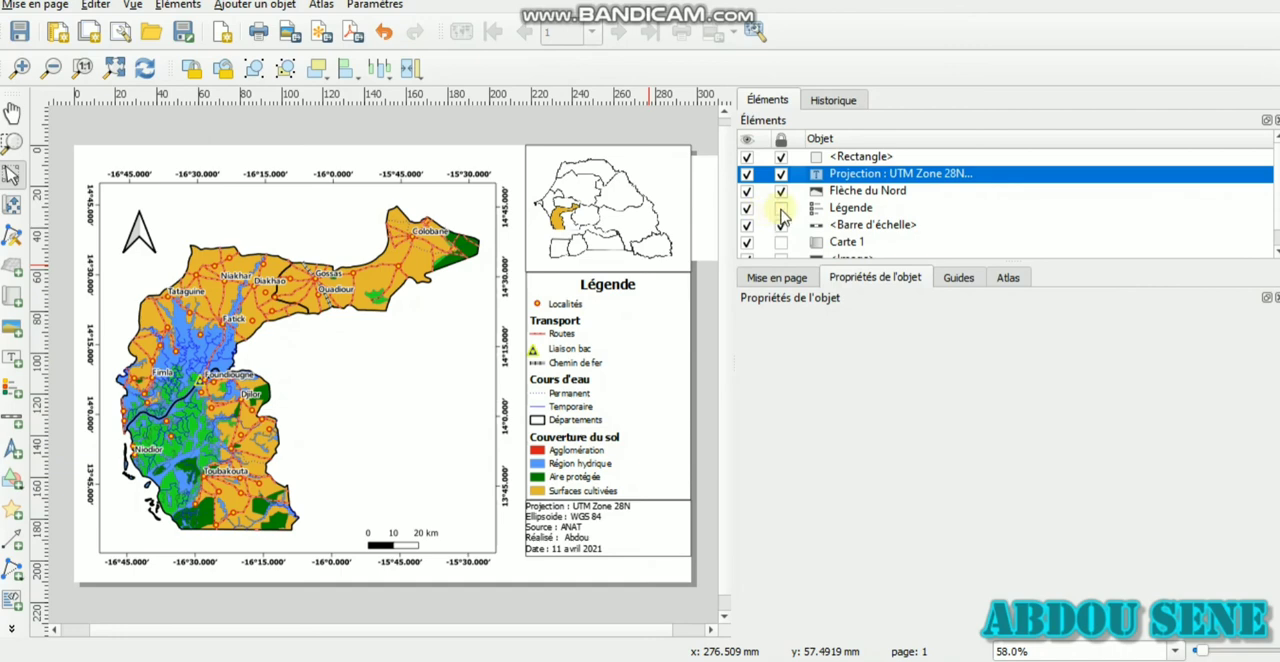
{"action": "left_click", "coordinate": [445, 302]}
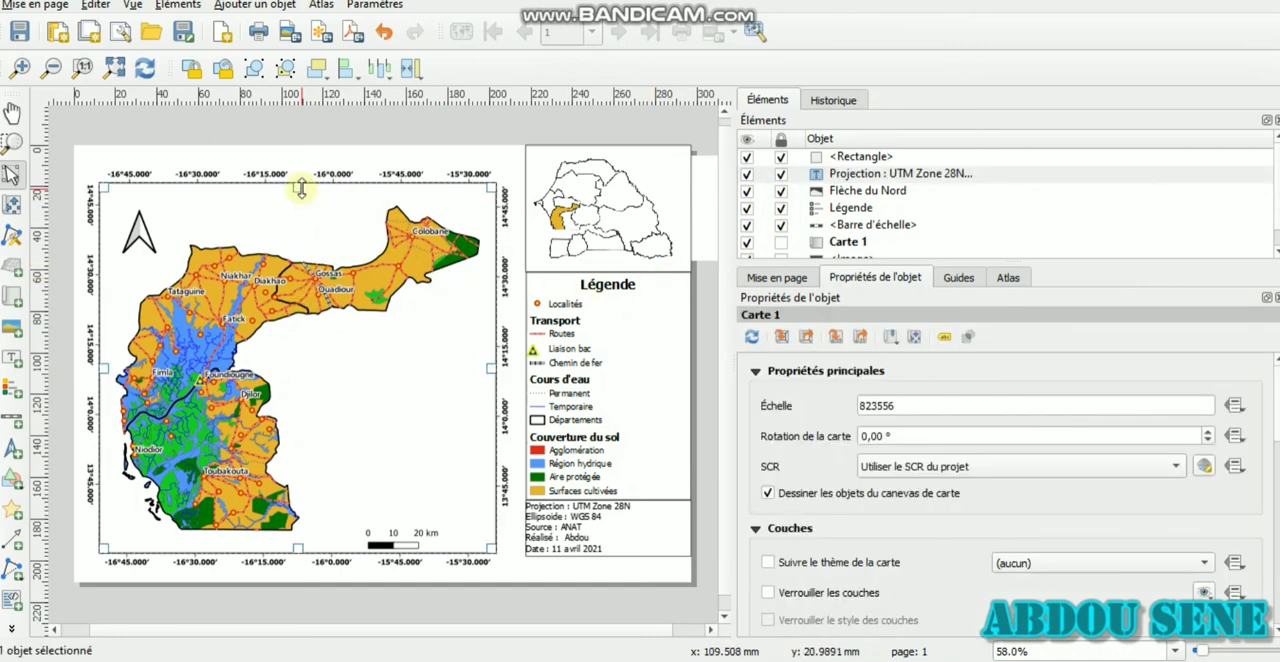
Lower the top edge of the main map and draw a text label above it, spanning the map's width
{"action": "left_click_drag", "start_coordinate": [300, 188], "coordinate": [309, 238]}
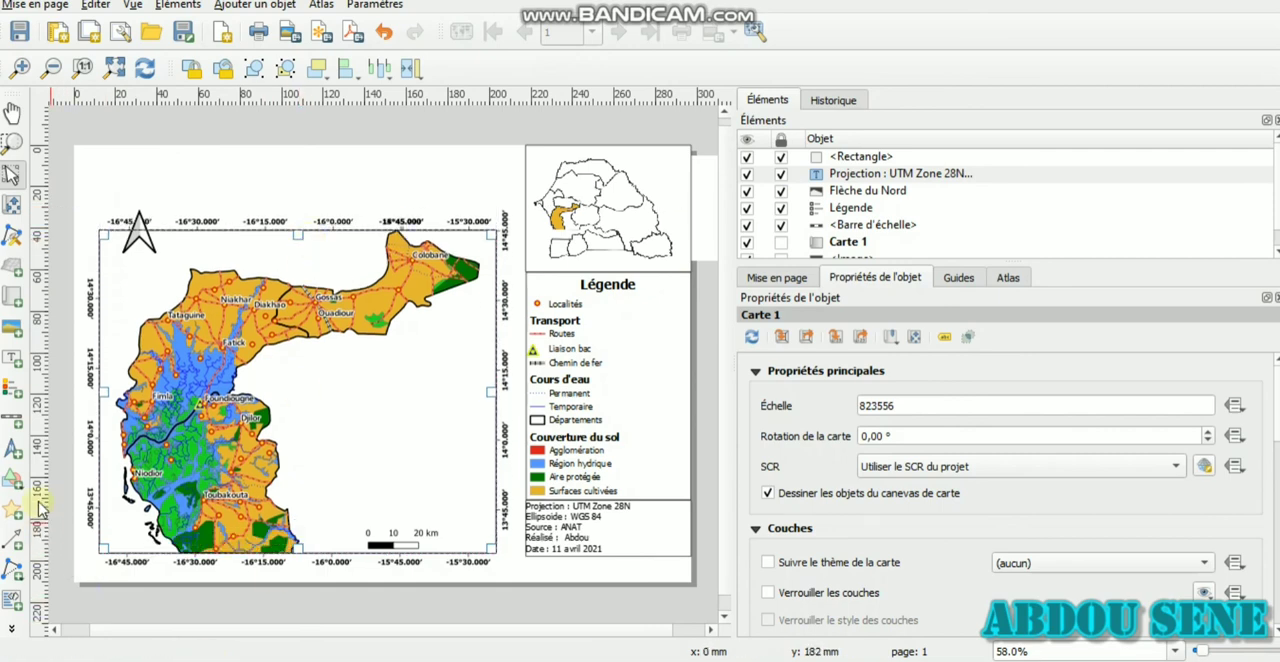
{"action": "left_click", "coordinate": [12, 362]}
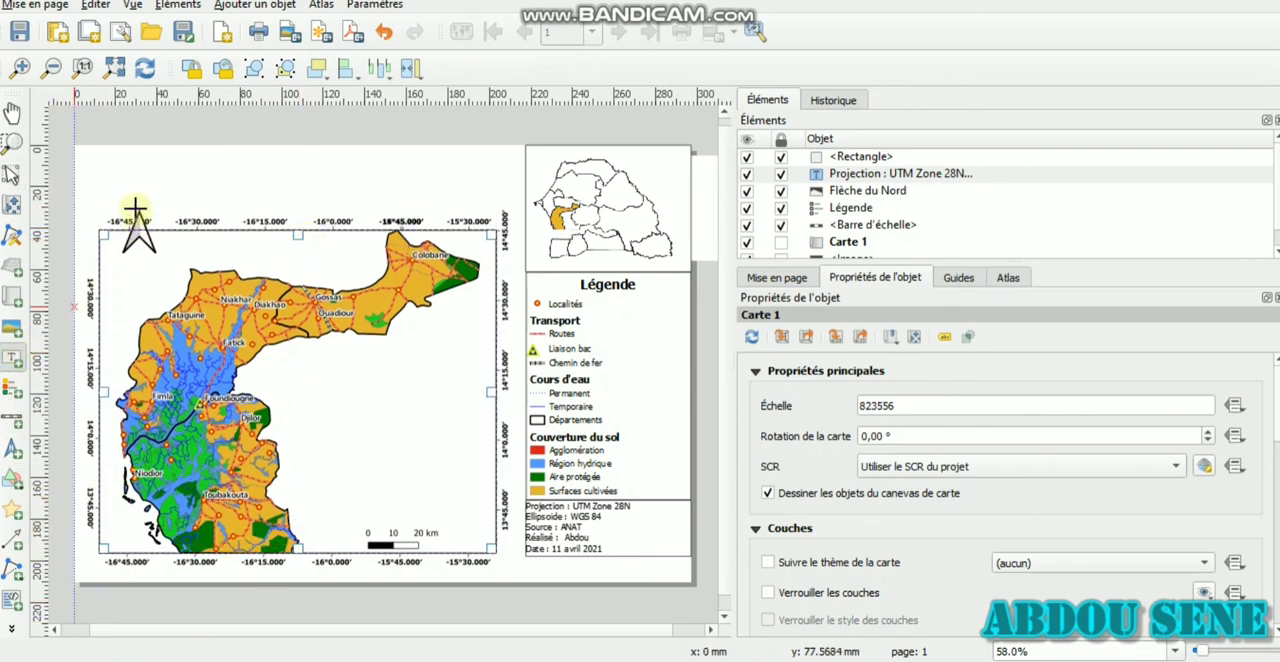
{"action": "mouse_move", "coordinate": [99, 162]}
{"action": "left_mouse_down"}
{"action": "mouse_move", "coordinate": [247, 193]}
{"action": "mouse_move", "coordinate": [491, 206]}
{"action": "left_mouse_up"}
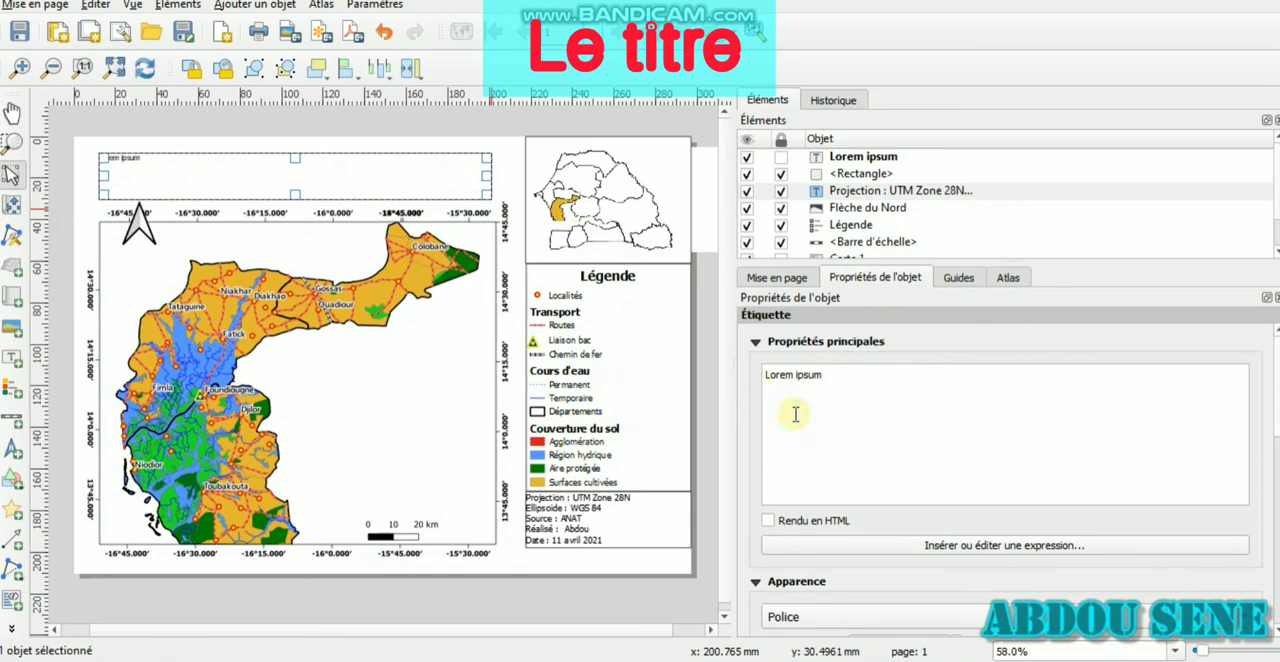
Replace the new label's placeholder text with "NOTRE FAMEUX TITRE"
{"action": "key", "text": "ctrl+a"}
{"action": "type", "text": "N"}
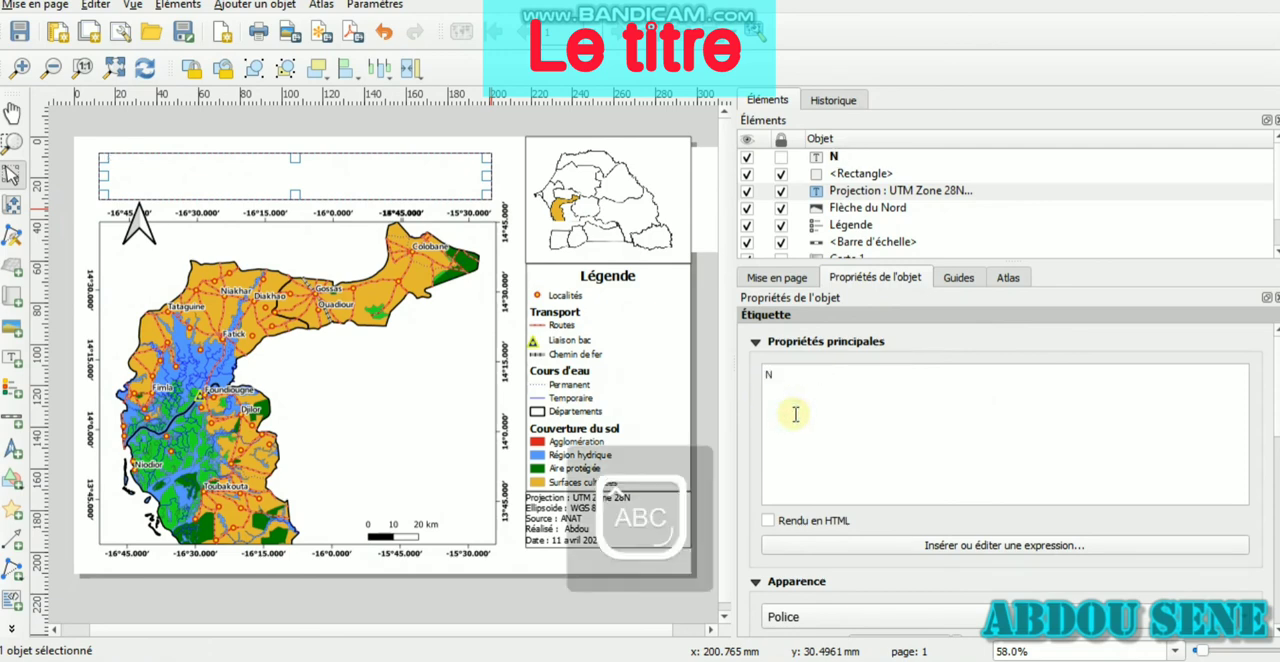
{"action": "type", "text": "OTRE FAMEUX TITRE"}
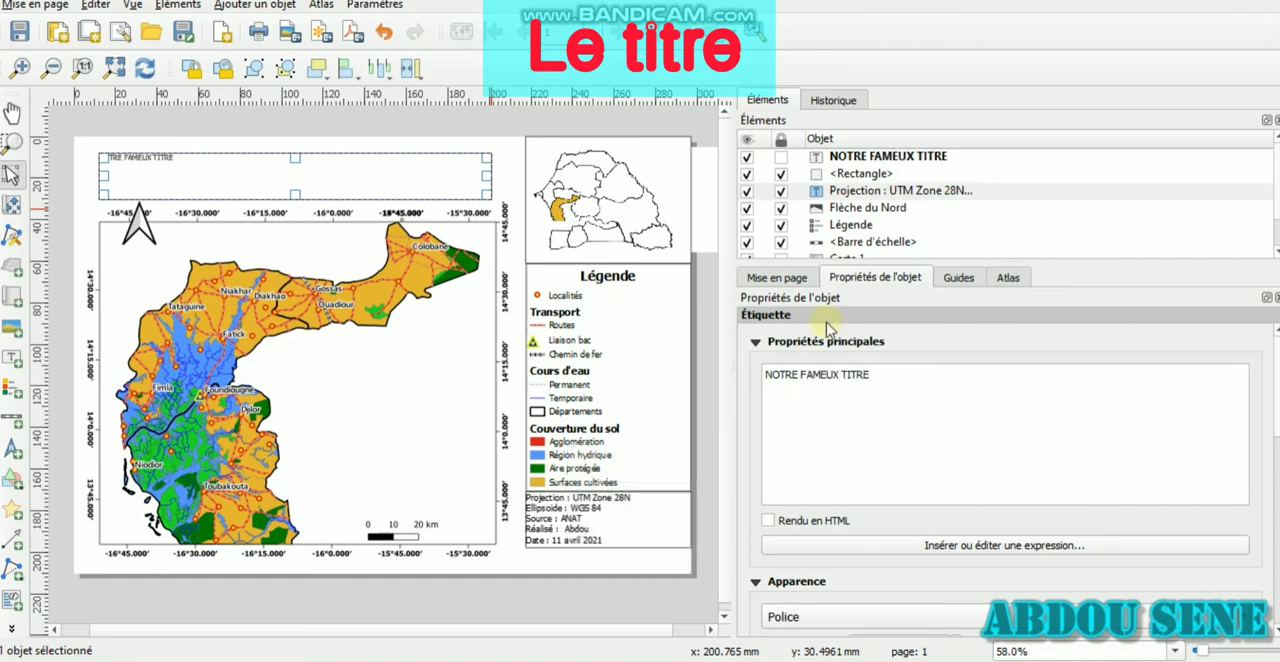
Replace the label's entire text with the title "OCCUPATION DU SOL DE LA REGEION DE FATICK"
{"action": "key", "text": "ctrl+a"}
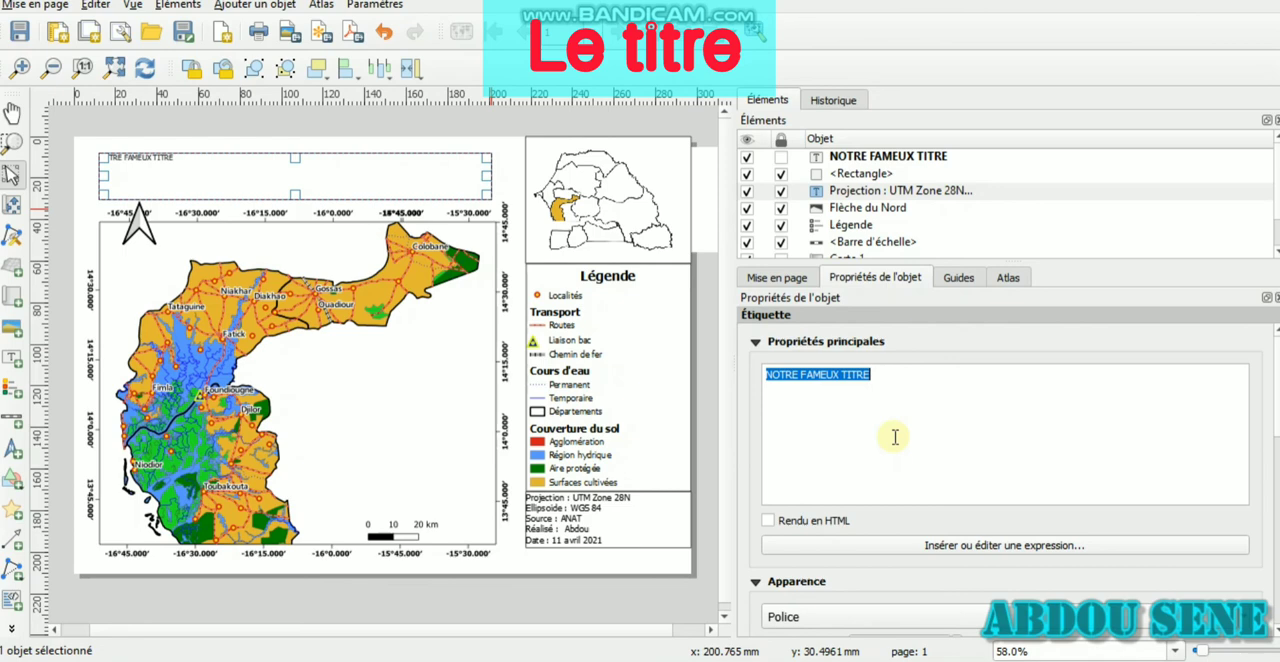
{"action": "type", "text": "O"}
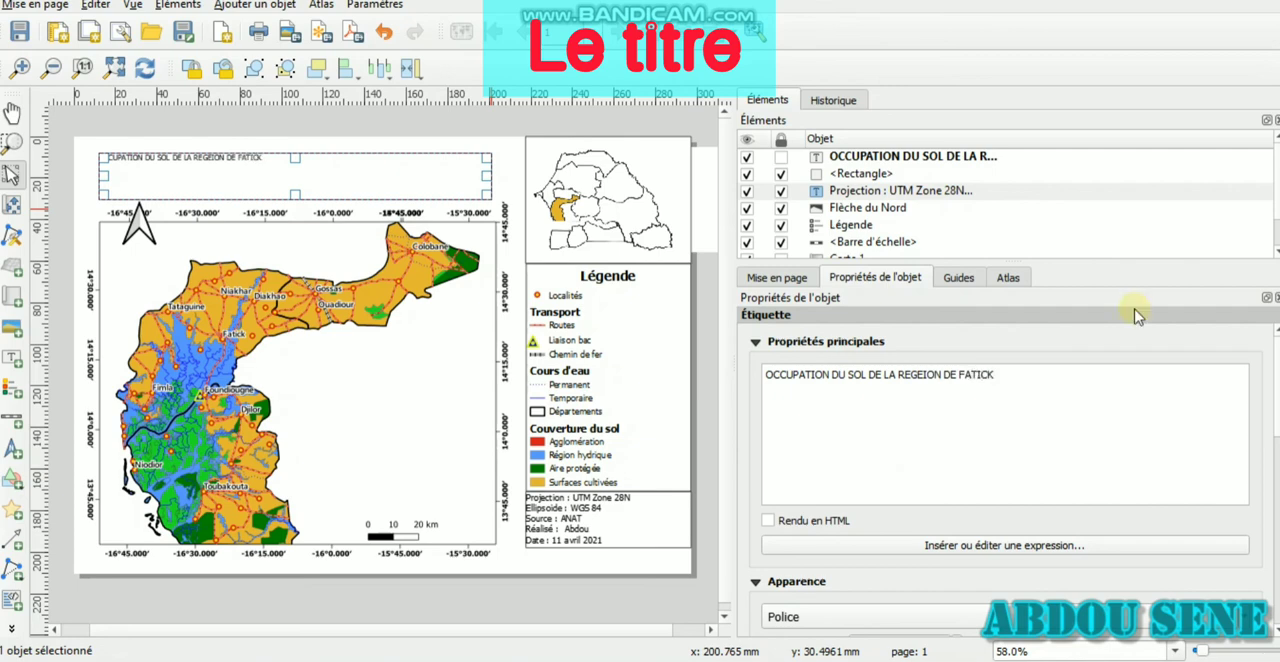
Format the title label's font with the Gras style at size 36
{"action": "left_click", "coordinate": [968, 618]}
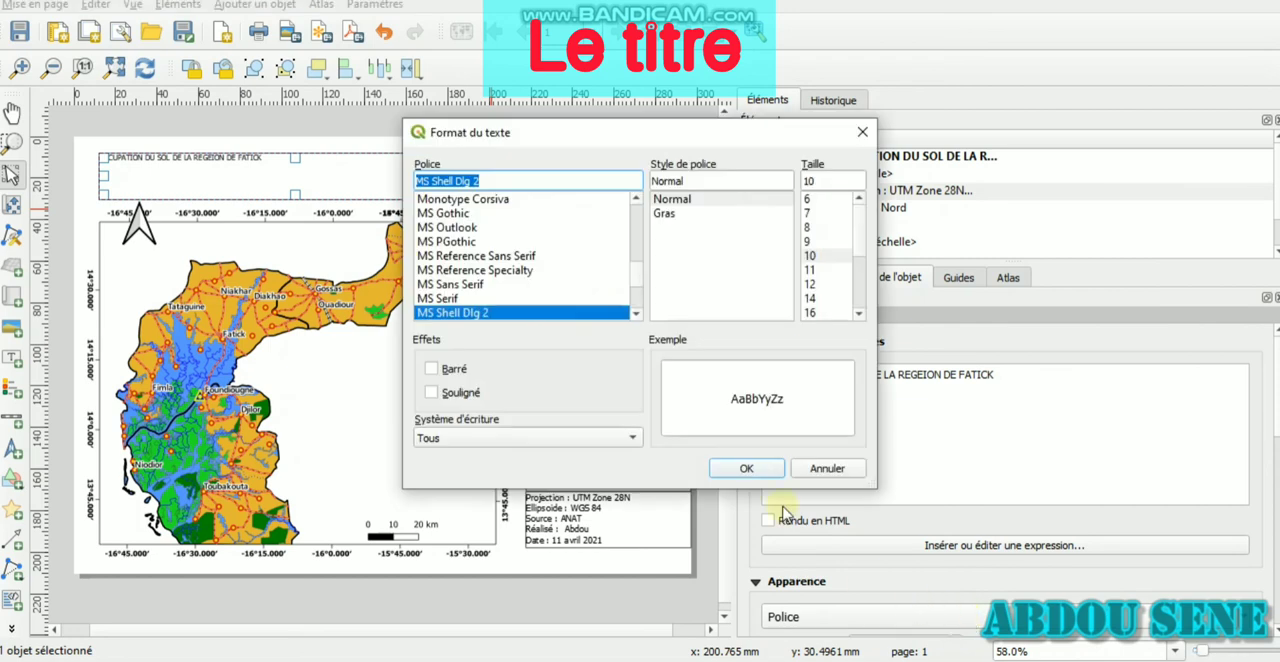
{"action": "left_click", "coordinate": [718, 213]}
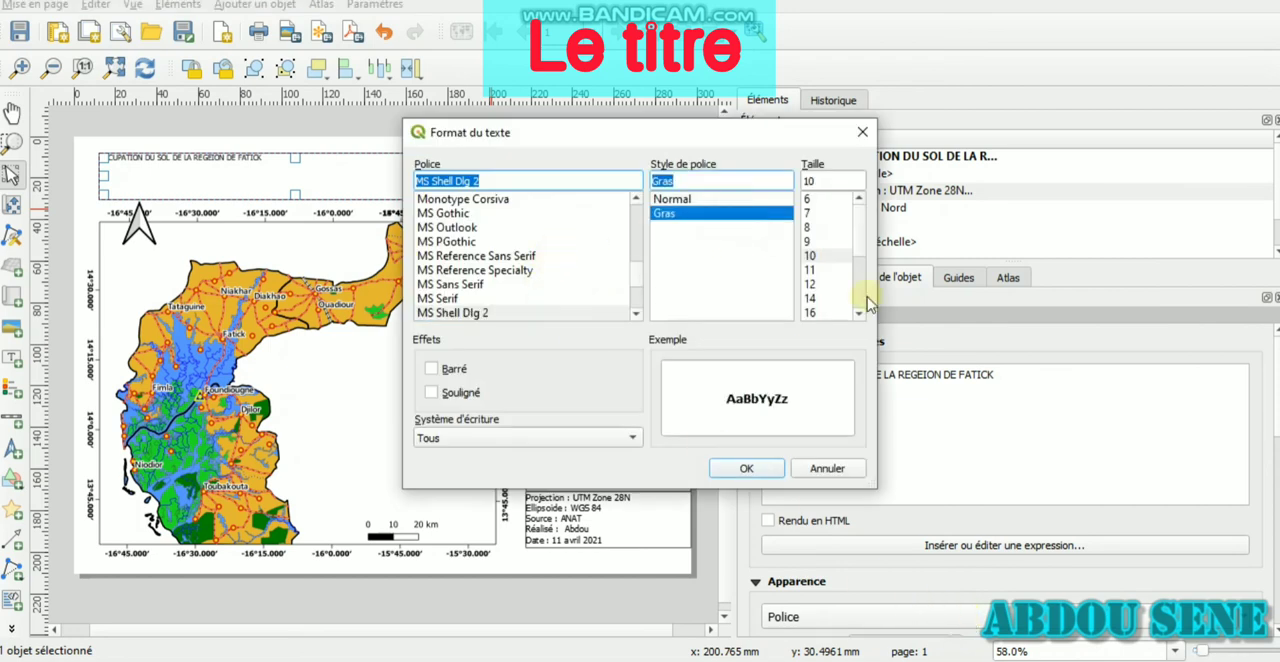
{"action": "left_click", "coordinate": [812, 313]}
{"action": "scroll", "coordinate": [863, 298], "scroll_direction": "down", "scroll_amount": 3}
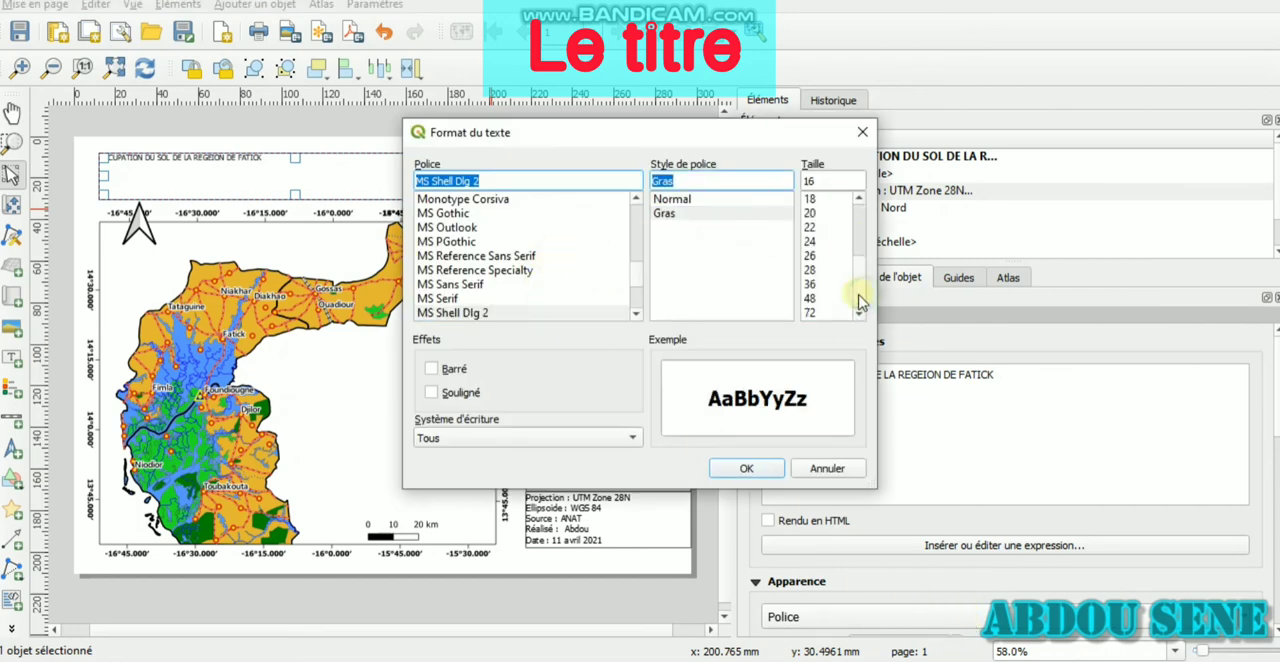
{"action": "left_click", "coordinate": [822, 313]}
{"action": "left_click", "coordinate": [816, 284]}
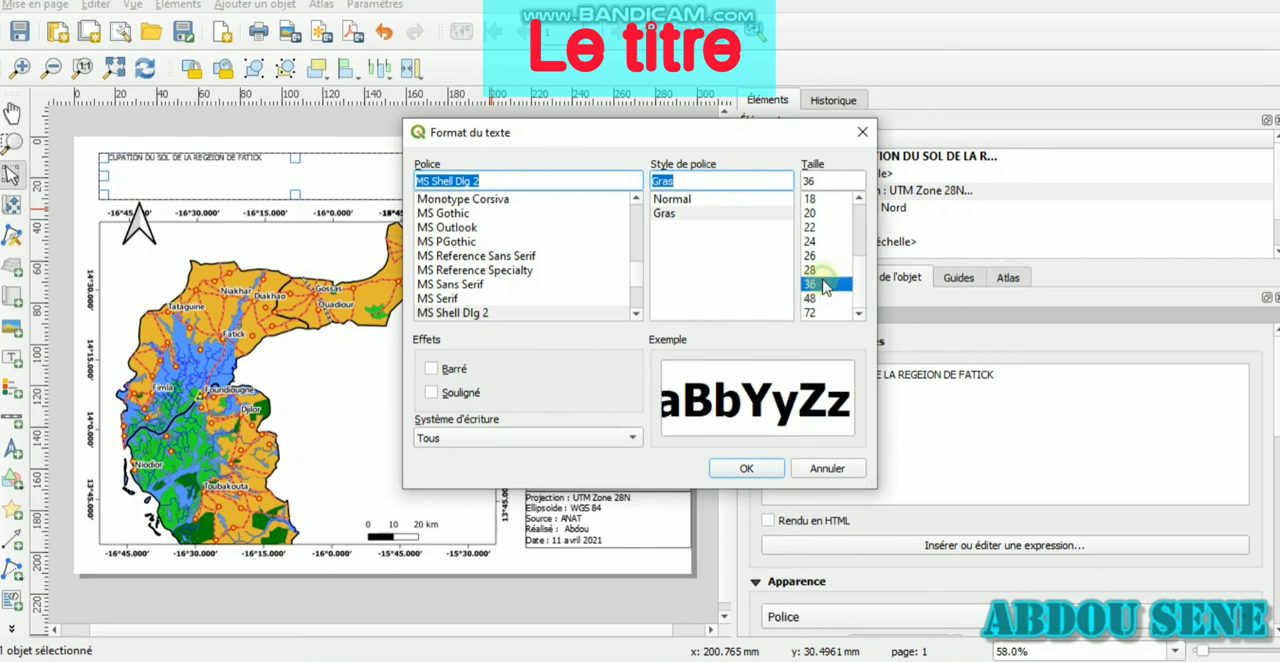
{"action": "left_click", "coordinate": [766, 469]}
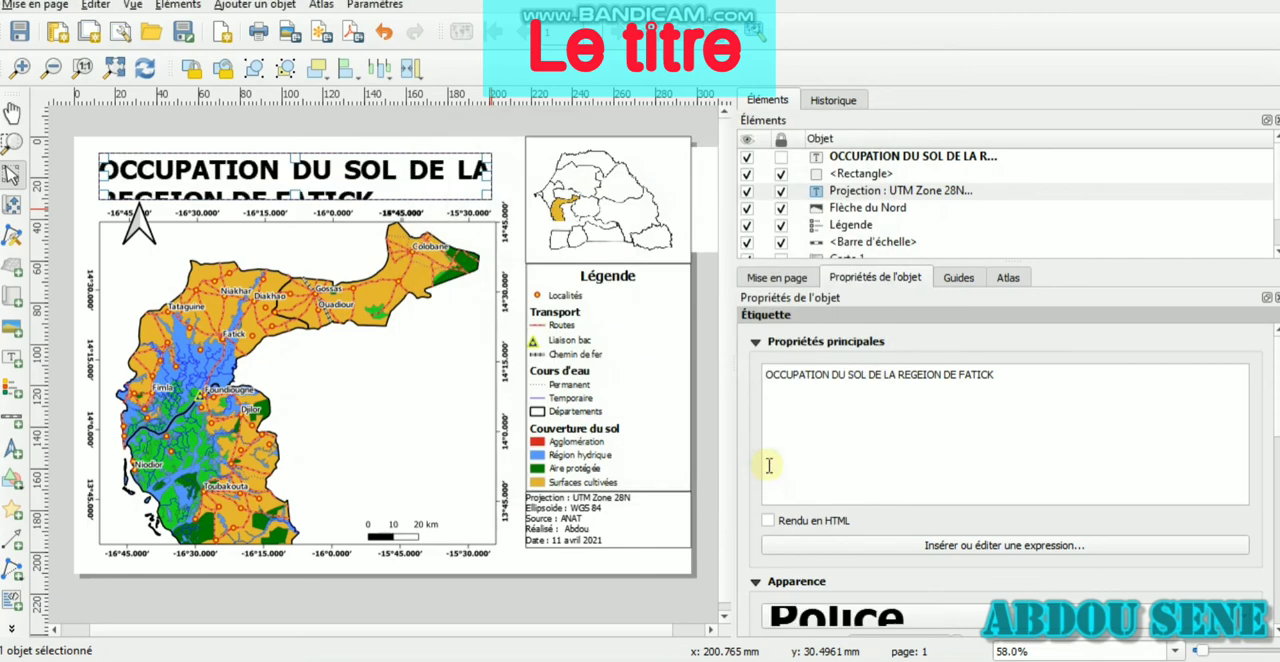
Reduce the title label's font size to 24
{"action": "left_click", "coordinate": [855, 615]}
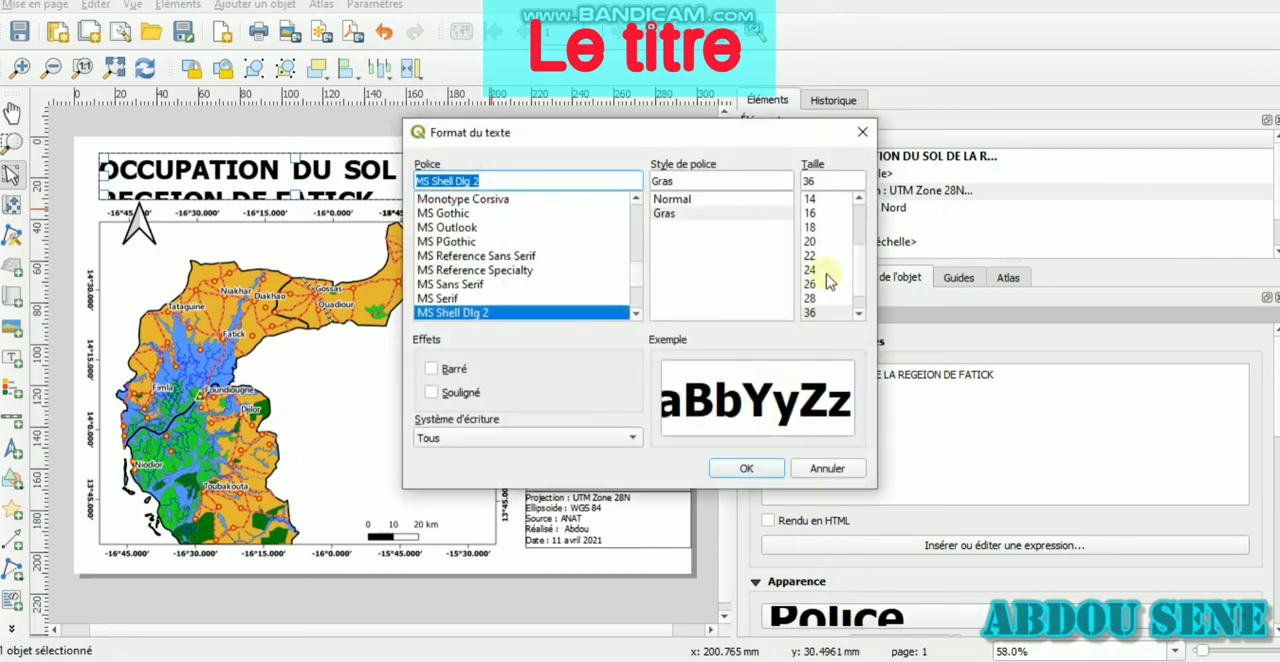
{"action": "left_click", "coordinate": [815, 270]}
{"action": "left_click", "coordinate": [747, 469]}
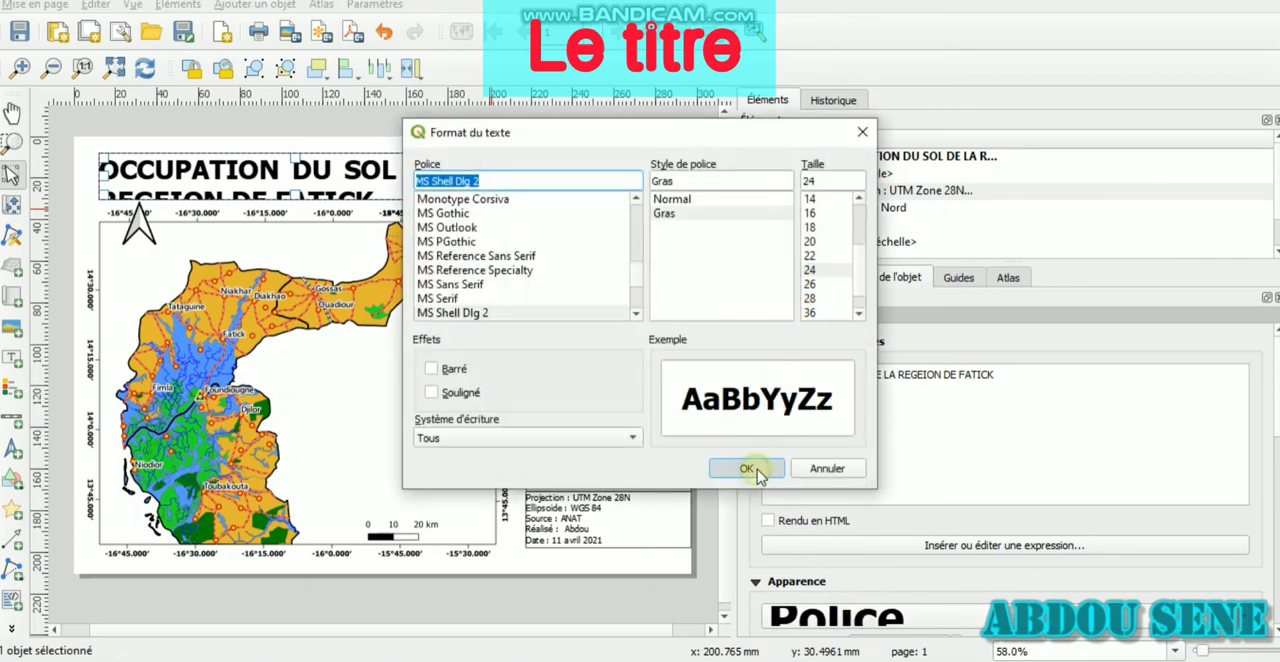
Set the title label's font size to 18
{"action": "left_click", "coordinate": [897, 617]}
{"action": "left_click", "coordinate": [812, 270]}
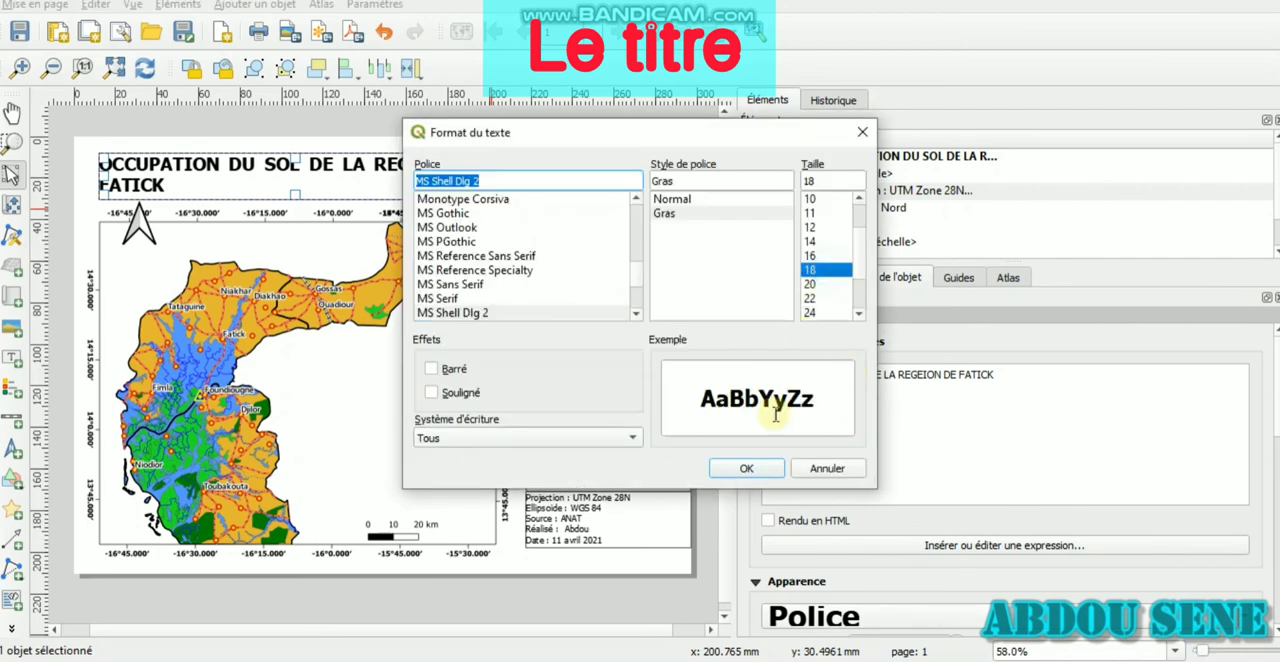
{"action": "left_click", "coordinate": [771, 467]}
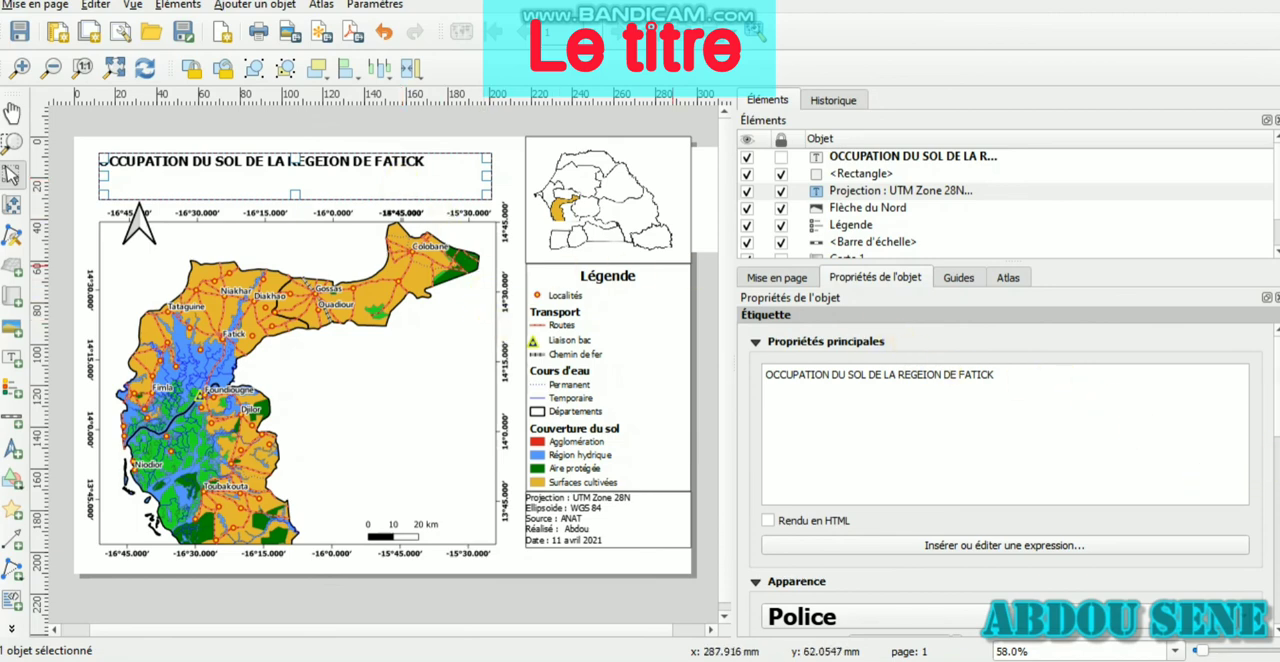
Set both the horizontal and vertical alignment of the title label to Centré
{"action": "scroll", "coordinate": [1006, 483], "scroll_direction": "down", "scroll_amount": 5}
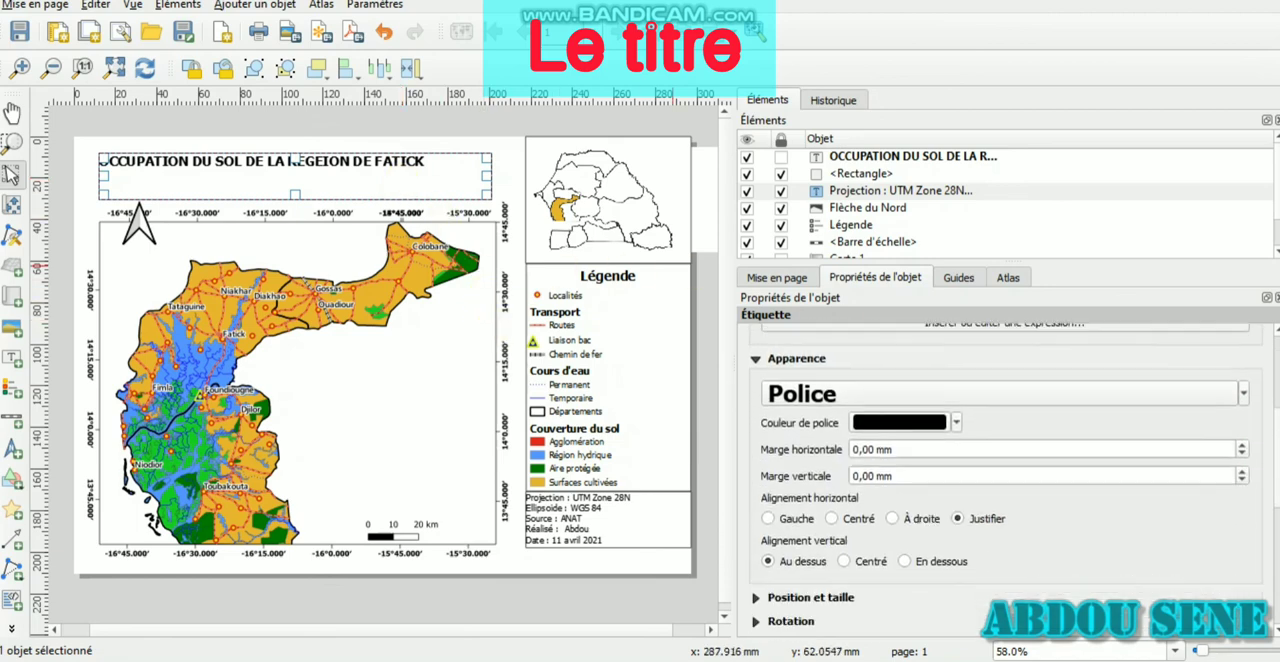
{"action": "left_click", "coordinate": [833, 519]}
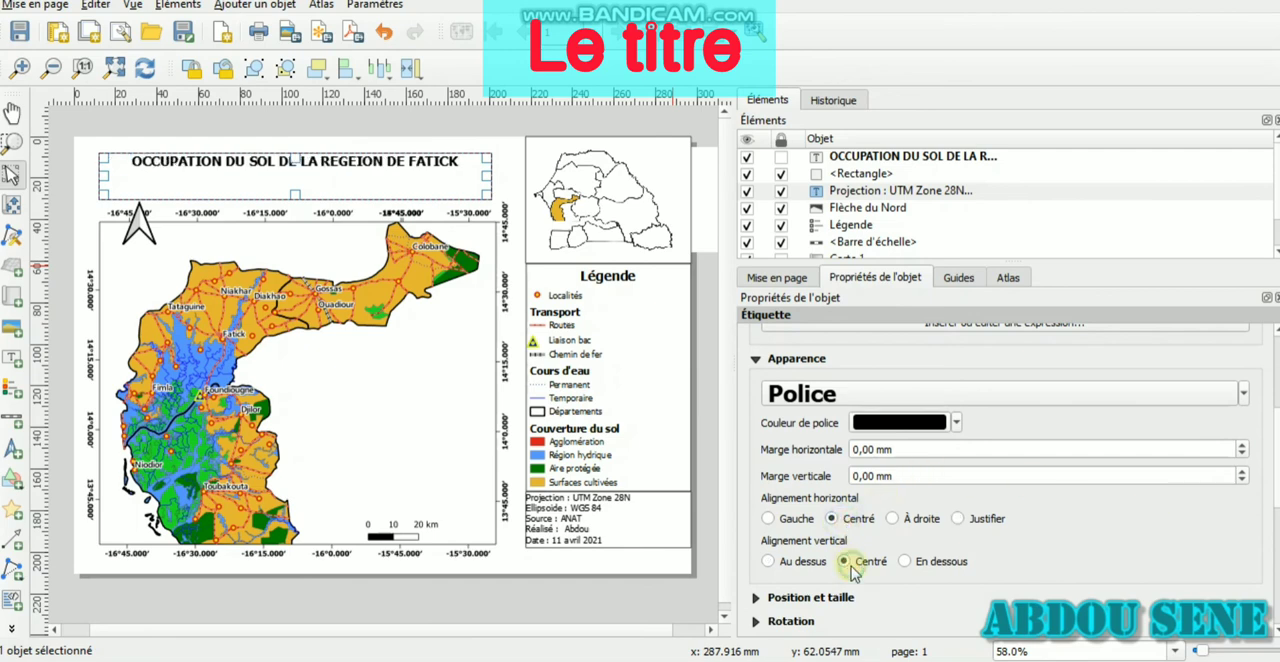
{"action": "left_click", "coordinate": [849, 564]}
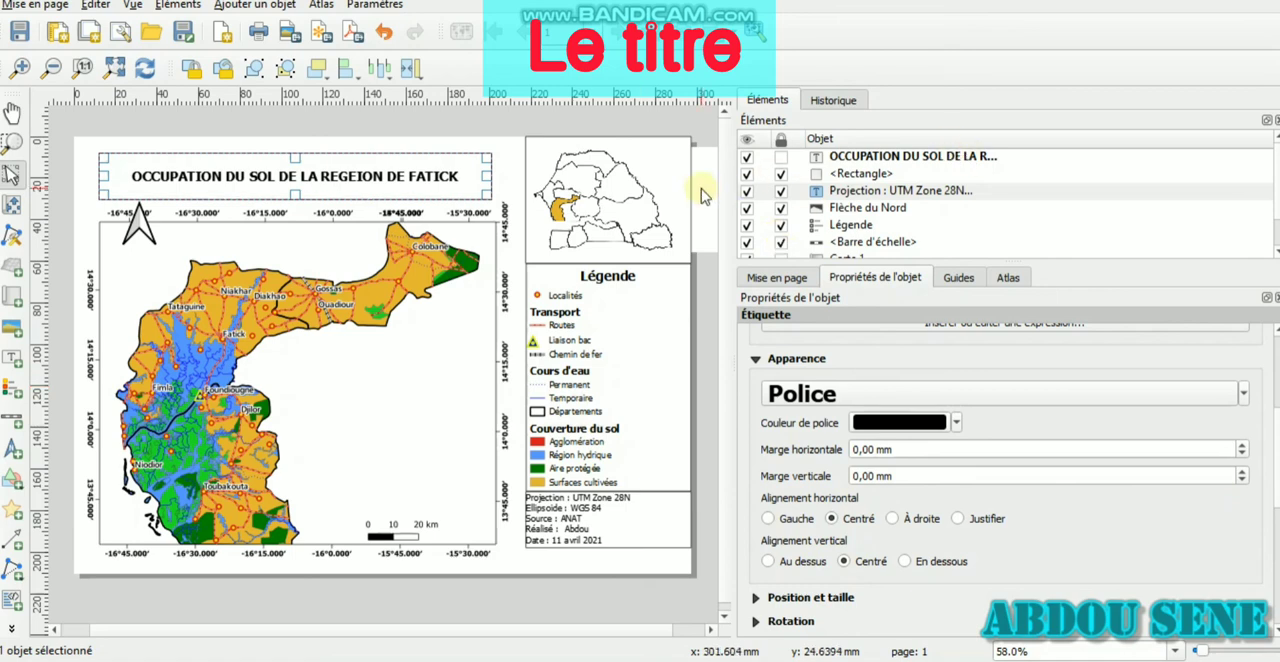
Unlock the north arrow and move it down inside the upper-left corner of the main map's frame
{"action": "left_click", "coordinate": [145, 230]}
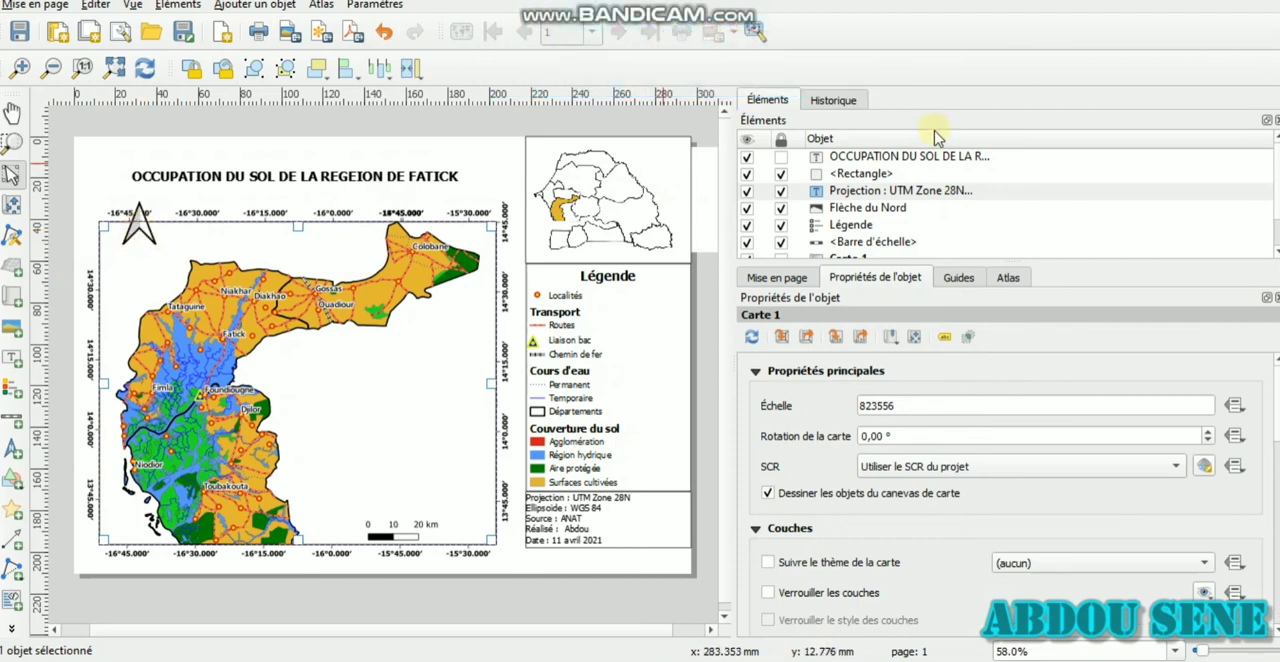
{"action": "scroll", "coordinate": [845, 238], "scroll_direction": "down", "scroll_amount": 1}
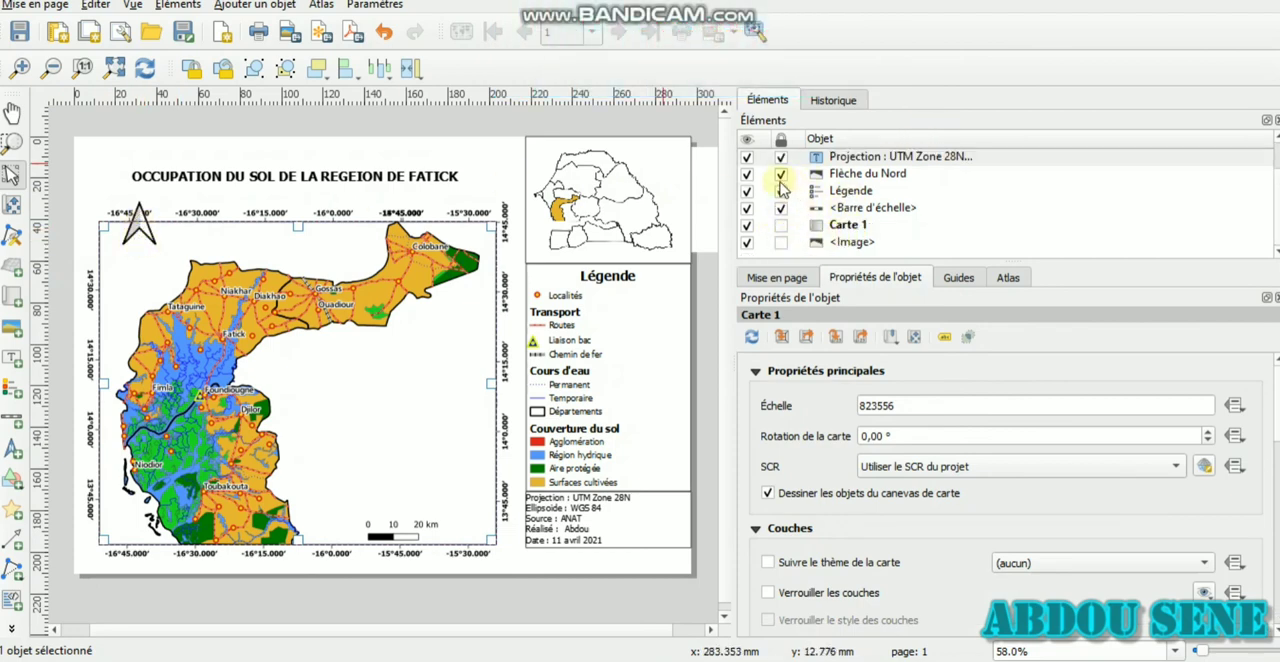
{"action": "left_click", "coordinate": [780, 177]}
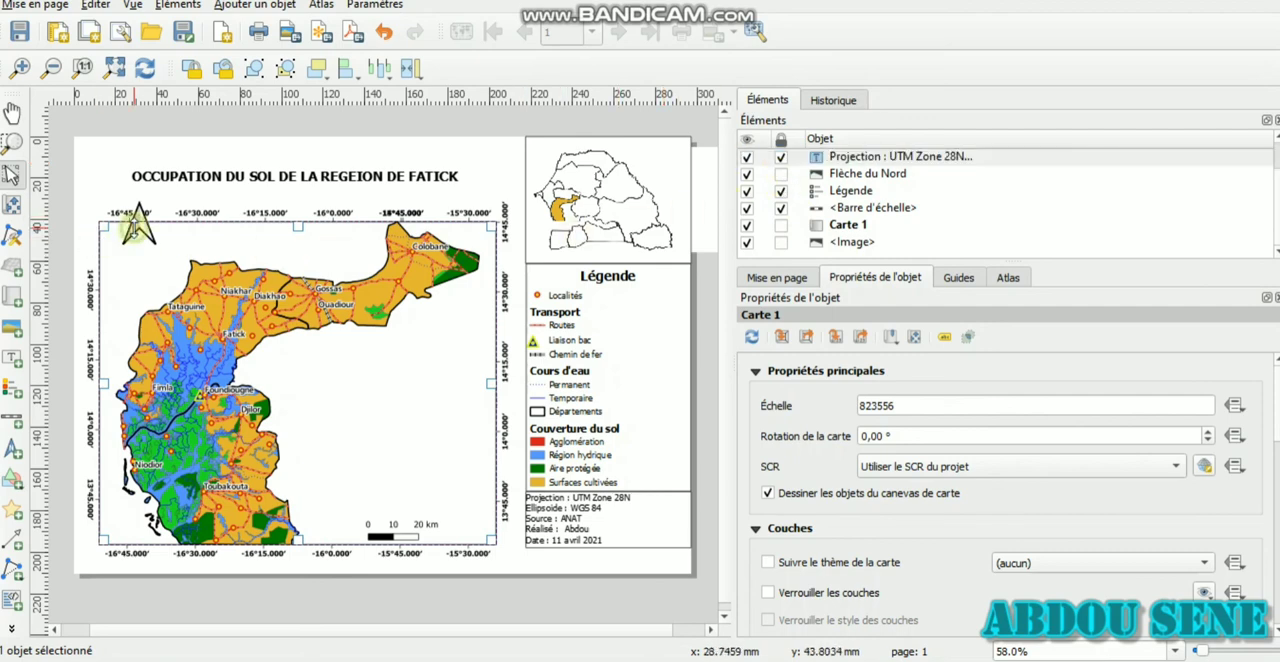
{"action": "left_click", "coordinate": [139, 233]}
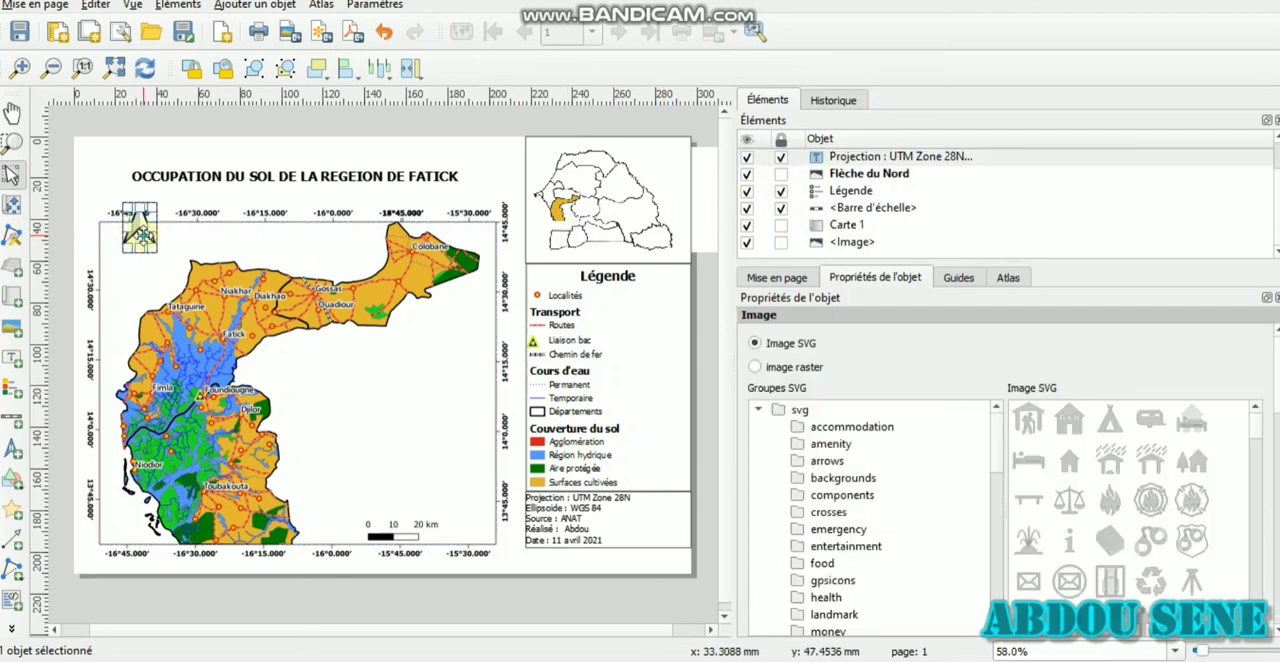
{"action": "left_click_drag", "start_coordinate": [142, 236], "coordinate": [140, 265]}
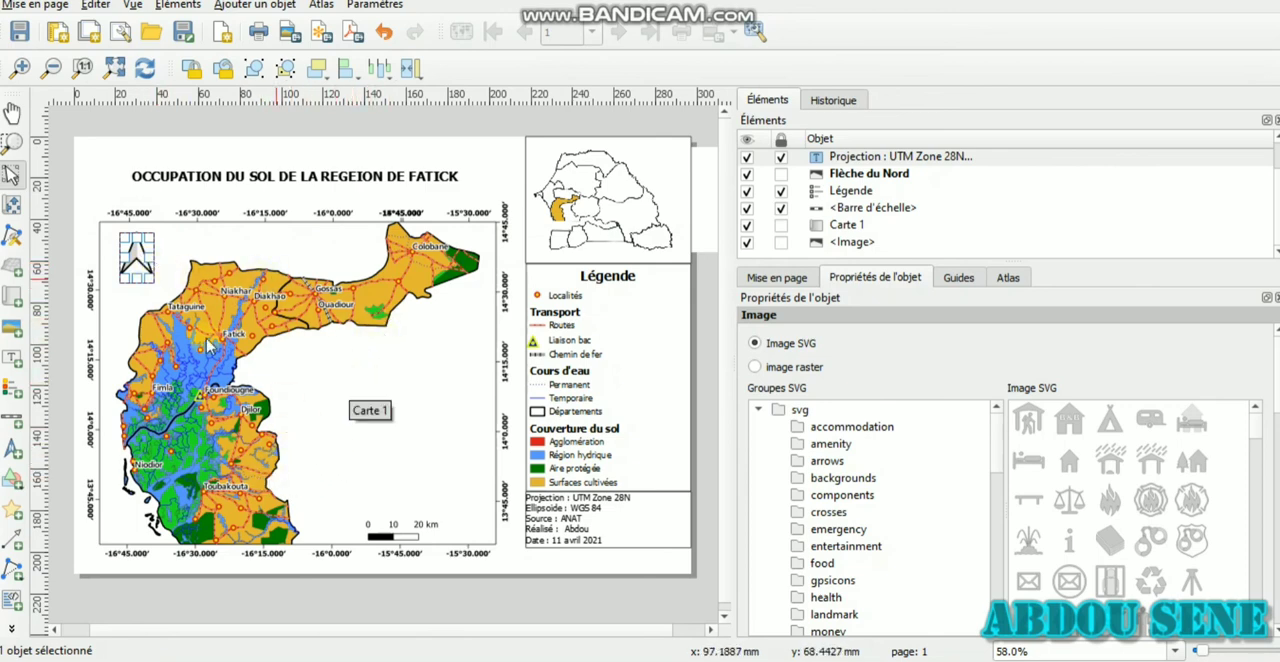
Shift the main map's content slightly right and up within its frame to bring the region's southern edge into view
{"action": "left_click", "coordinate": [9, 204]}
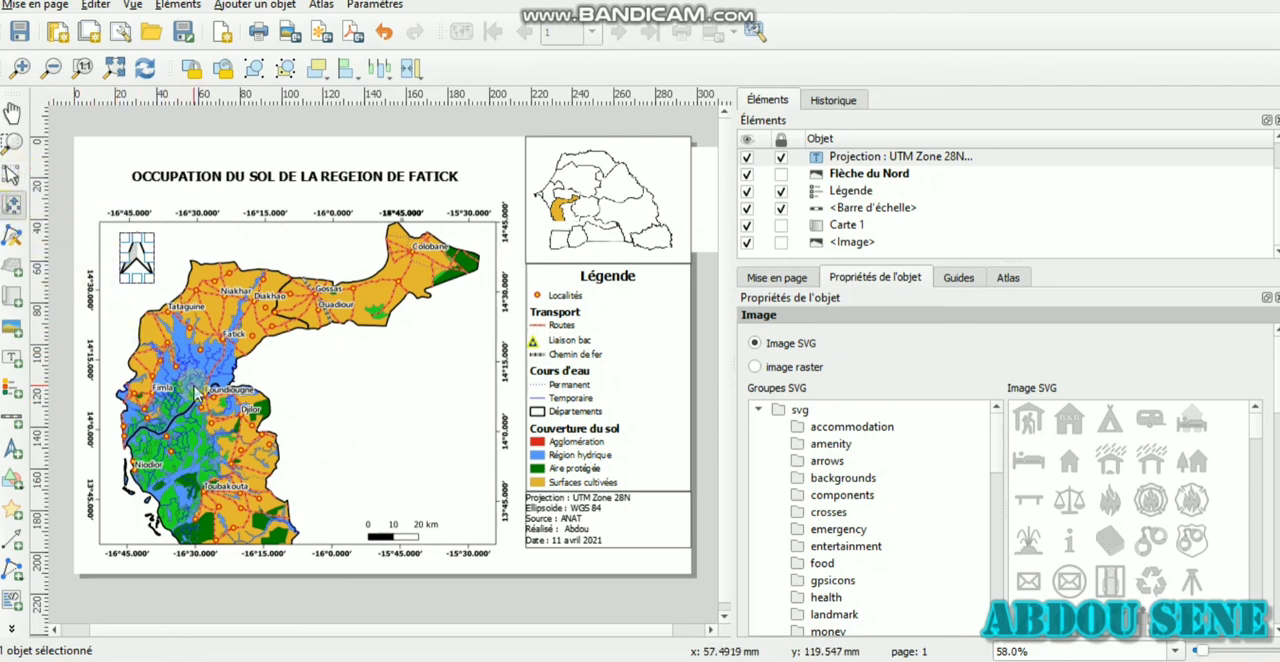
{"action": "left_click_drag", "start_coordinate": [194, 386], "coordinate": [206, 378]}
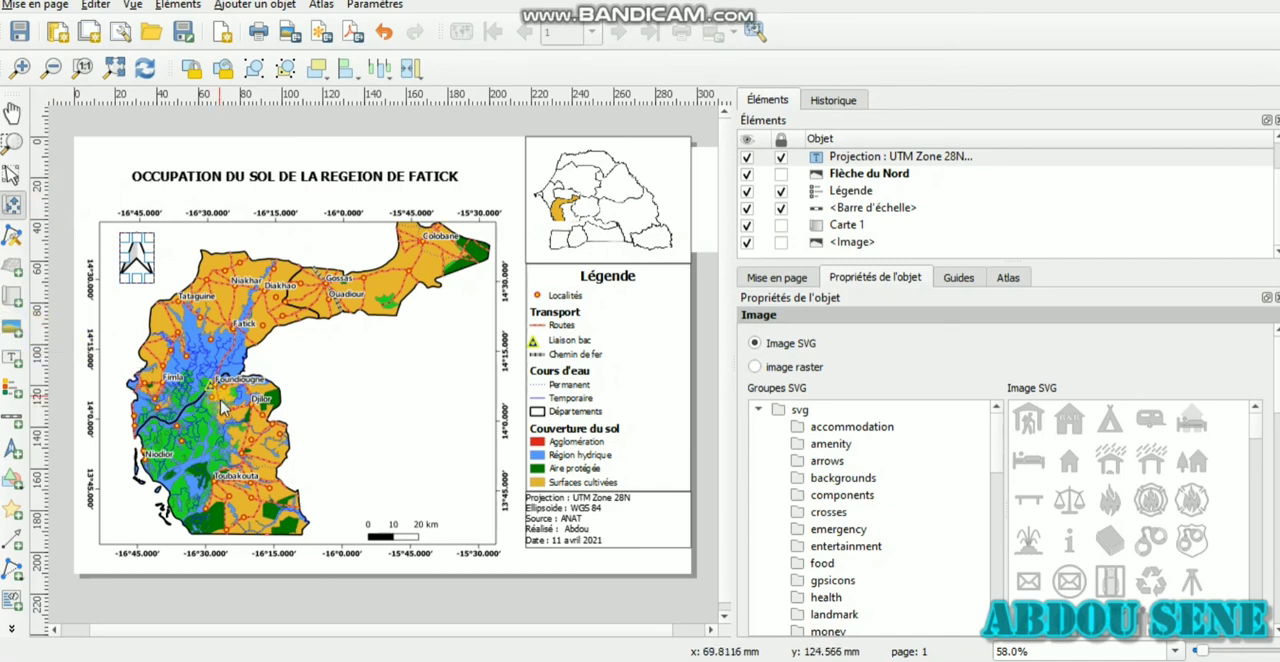
{"action": "left_click_drag", "start_coordinate": [220, 395], "coordinate": [222, 401]}
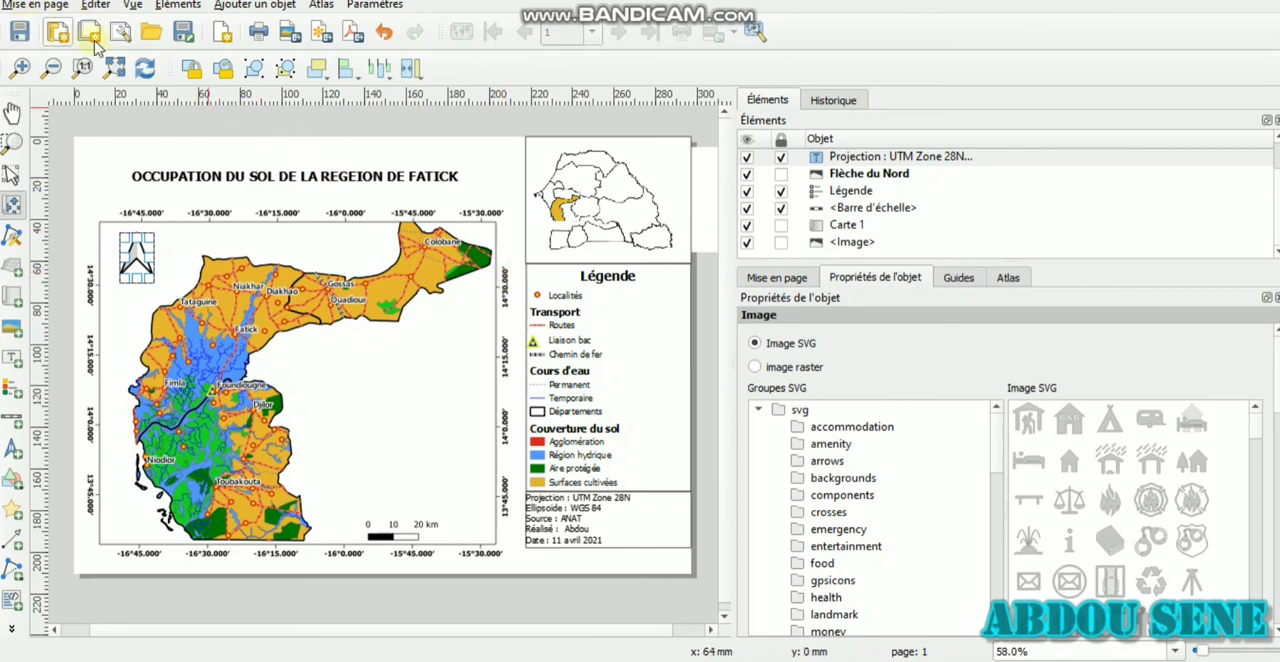
{"action": "left_click", "coordinate": [288, 31]}
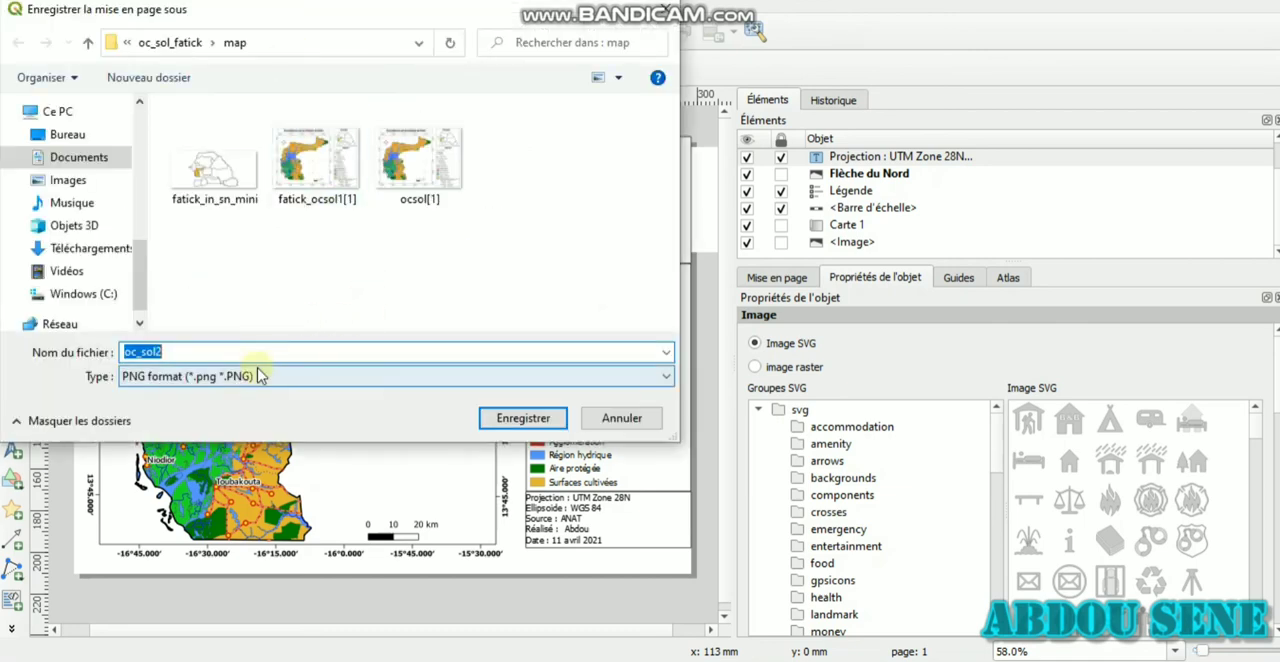
{"action": "left_click", "coordinate": [246, 351]}
{"action": "type", "text": "DGF"}
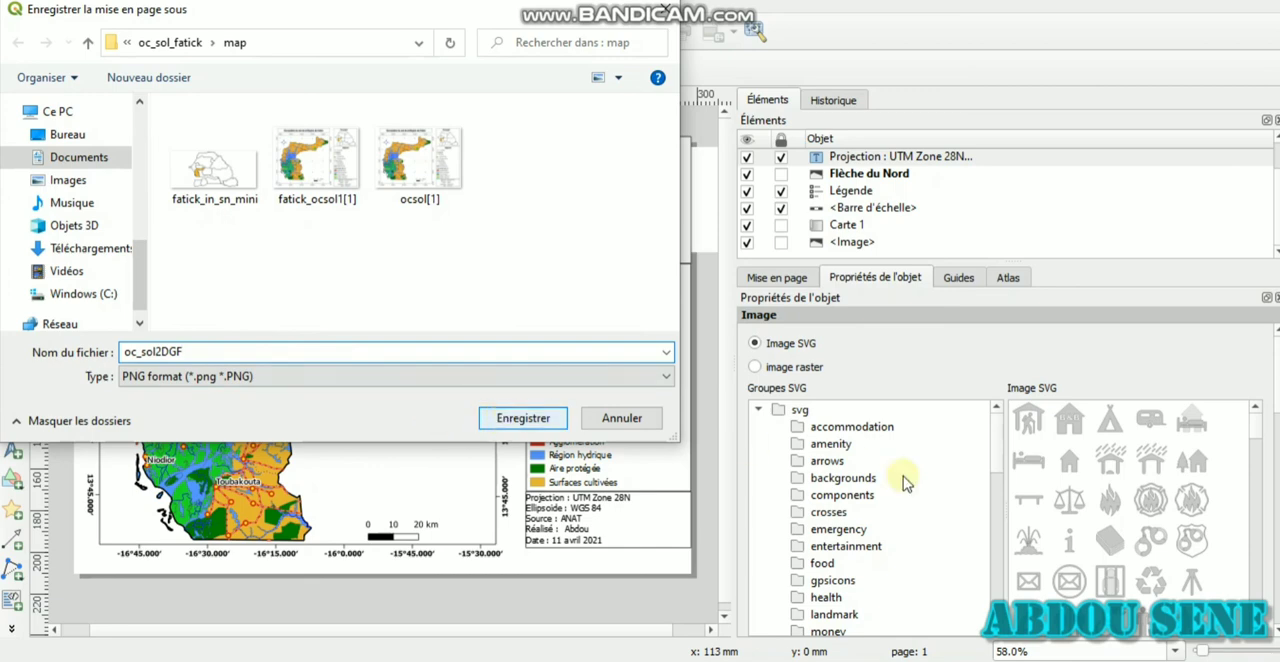
{"action": "left_click", "coordinate": [622, 418]}
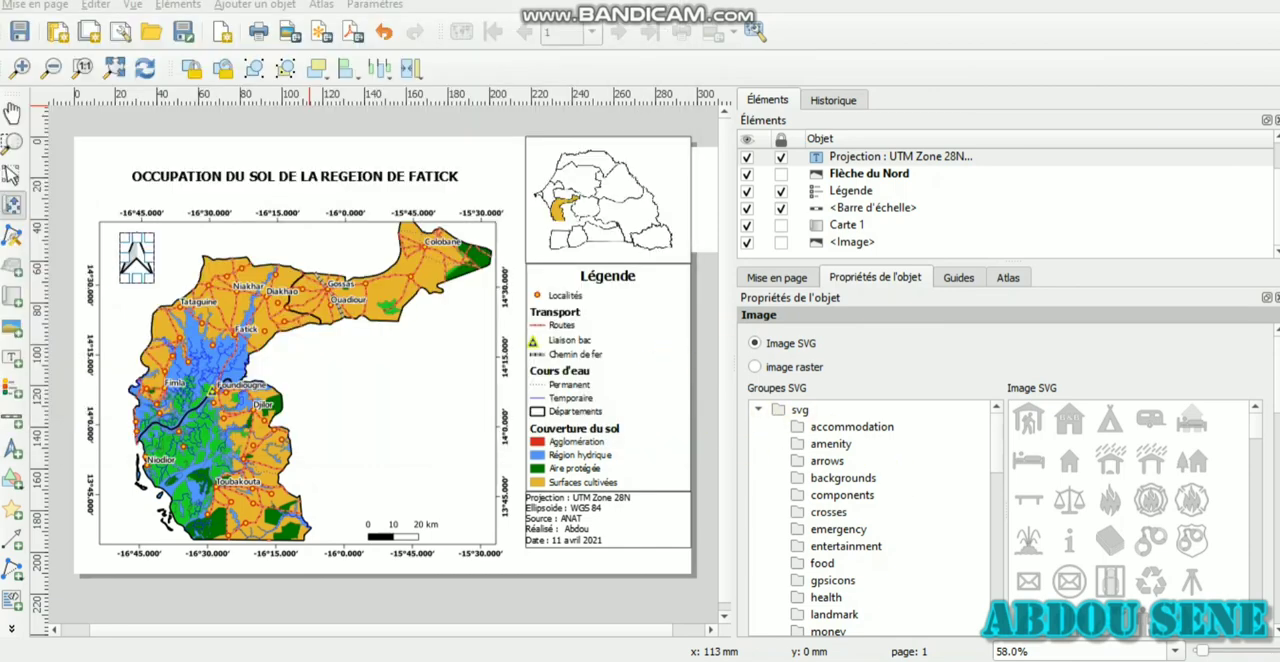